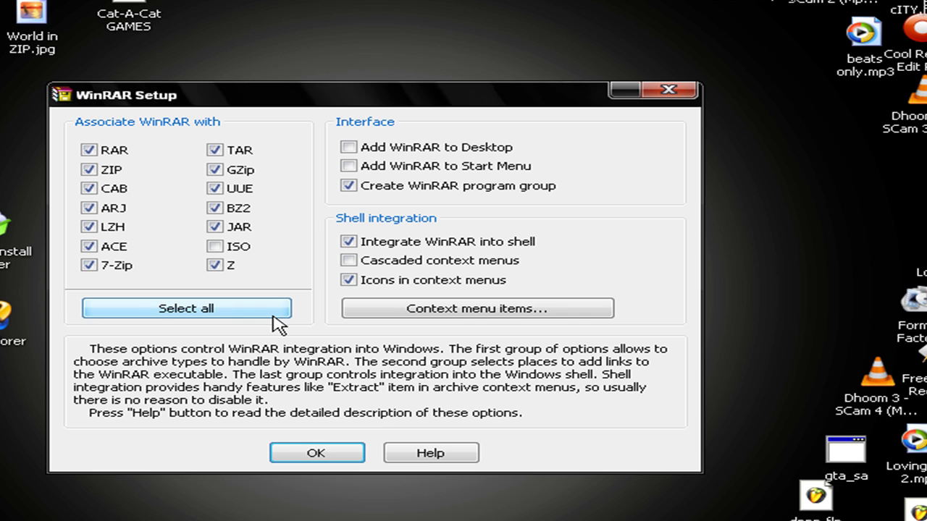
Select all archive types for association with WinRAR and finish the setup.
{"action": "left_click", "coordinate": [268, 310]}
{"action": "left_click", "coordinate": [346, 451]}
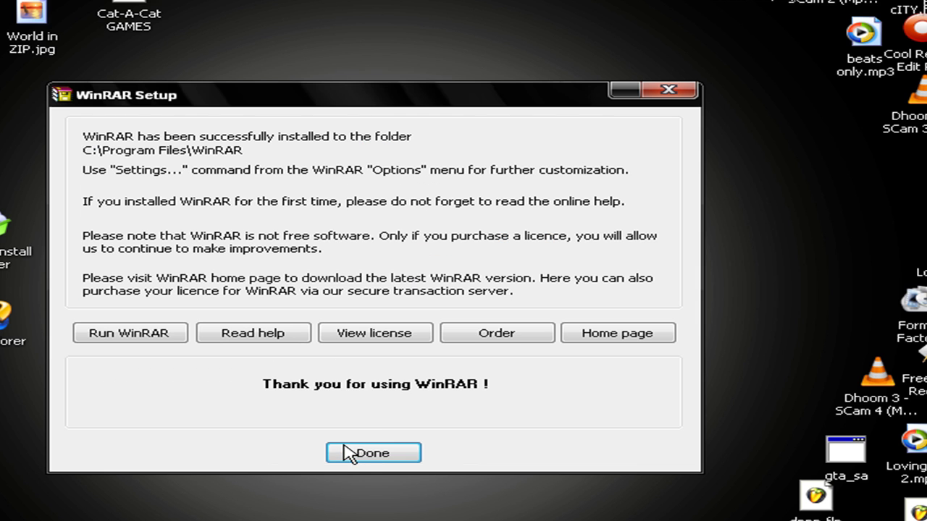
{"action": "left_click", "coordinate": [358, 456]}
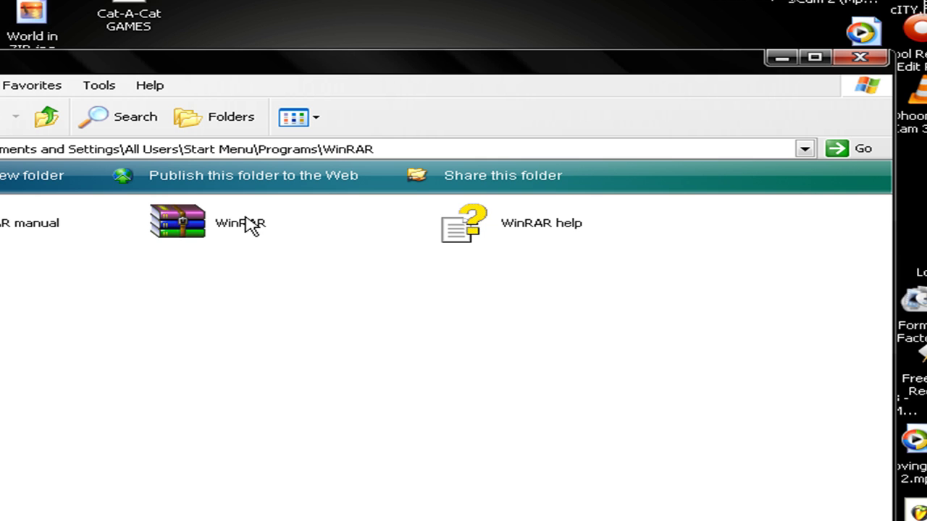
Launch WinRAR from its program group, examine its default Tools, File and Options menus and help contents, and close it.
{"action": "double_click", "coordinate": [235, 217]}
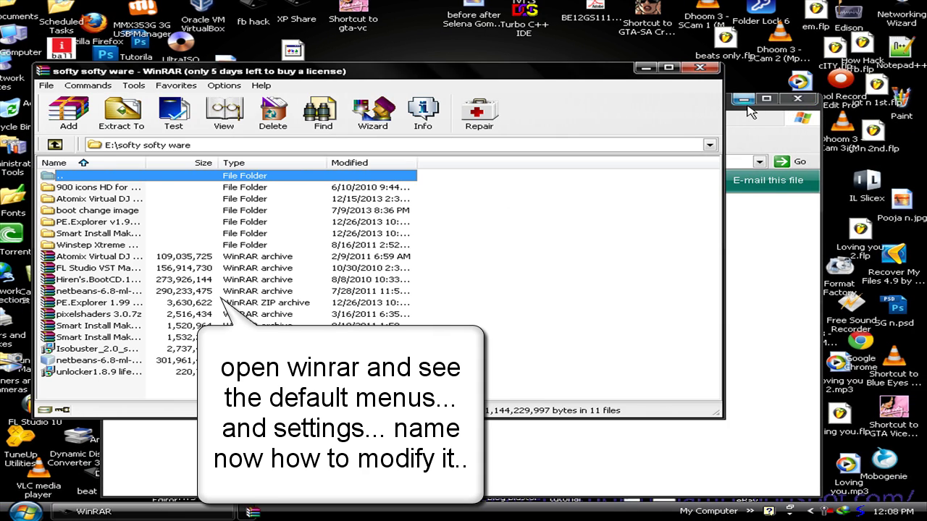
{"action": "left_click", "coordinate": [744, 102]}
{"action": "left_click", "coordinate": [744, 99]}
{"action": "left_click", "coordinate": [101, 86]}
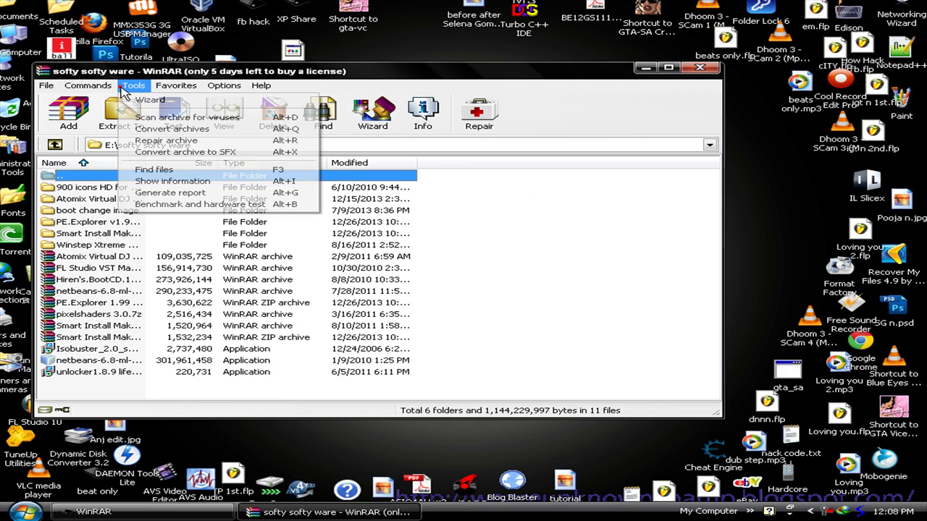
{"action": "mouse_move", "coordinate": [49, 88]}
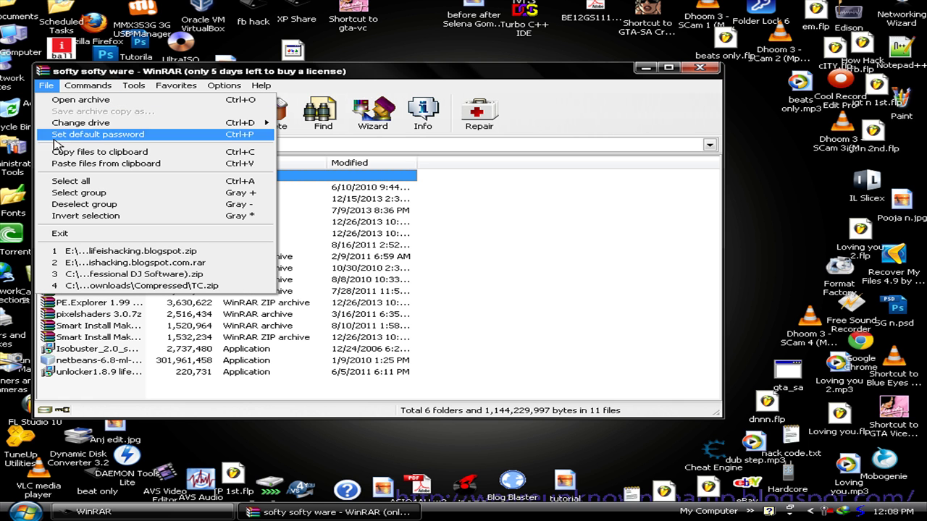
{"action": "key", "text": "Escape"}
{"action": "left_click", "coordinate": [238, 86]}
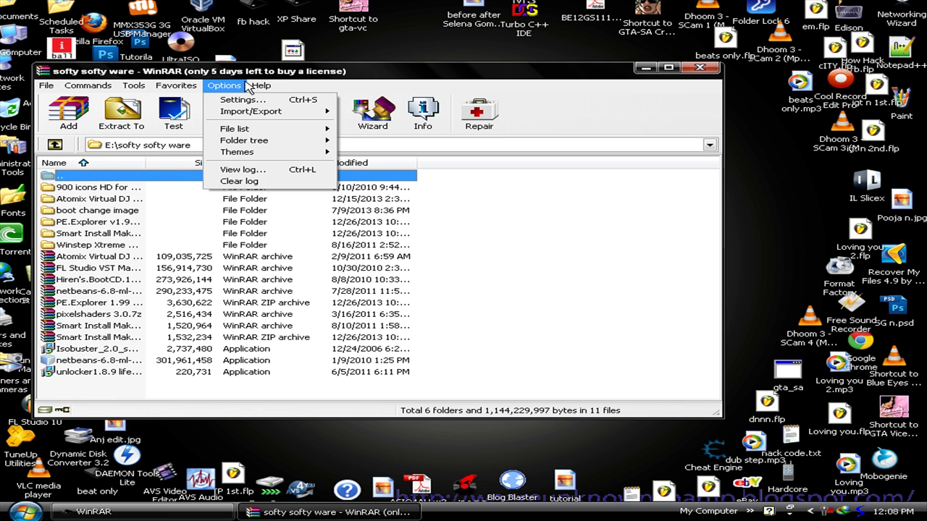
{"action": "left_click", "coordinate": [269, 100]}
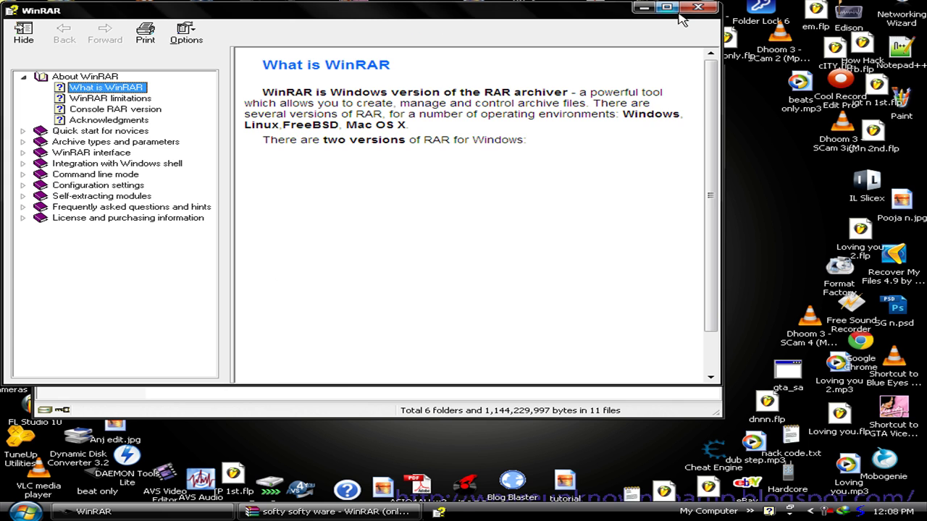
{"action": "left_click", "coordinate": [698, 9]}
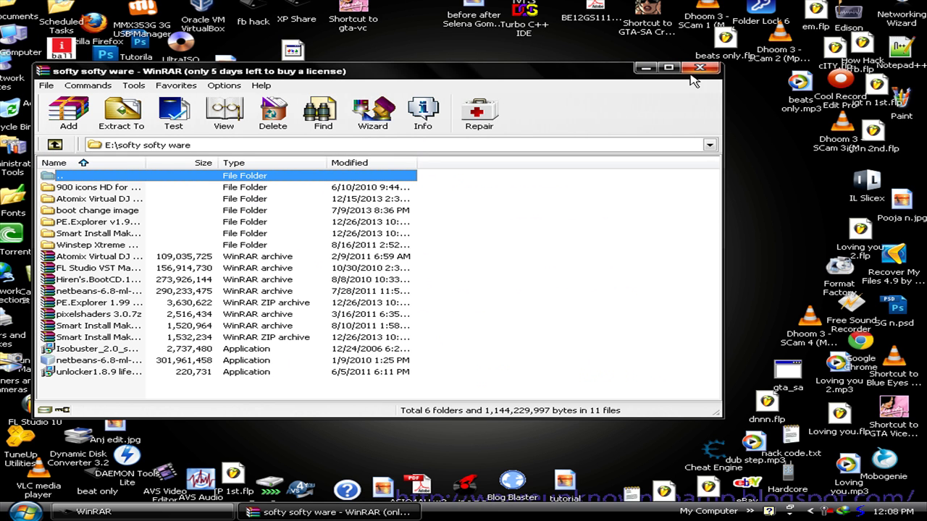
{"action": "left_click", "coordinate": [699, 68]}
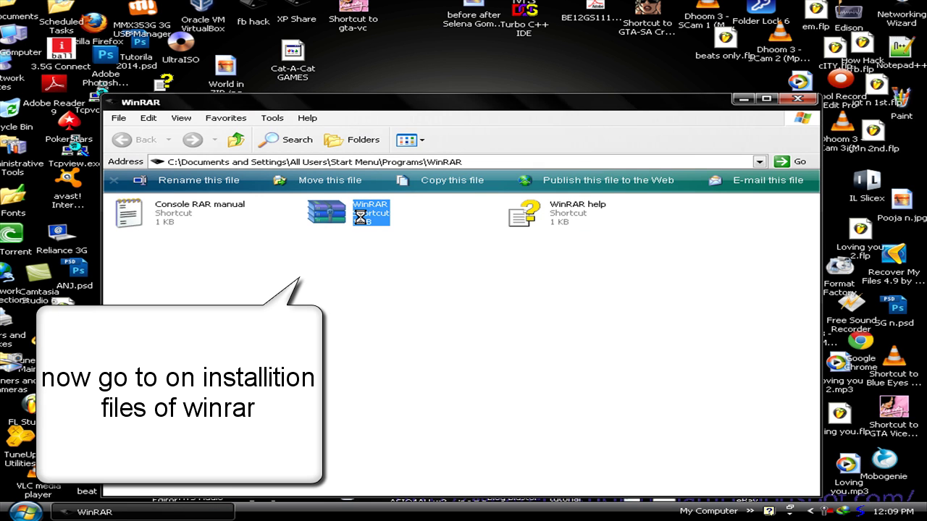
Open the installation folder of WinRAR.exe by finding the target in the WinRAR shortcut's properties.
{"action": "right_click", "coordinate": [360, 217]}
{"action": "left_click", "coordinate": [401, 512]}
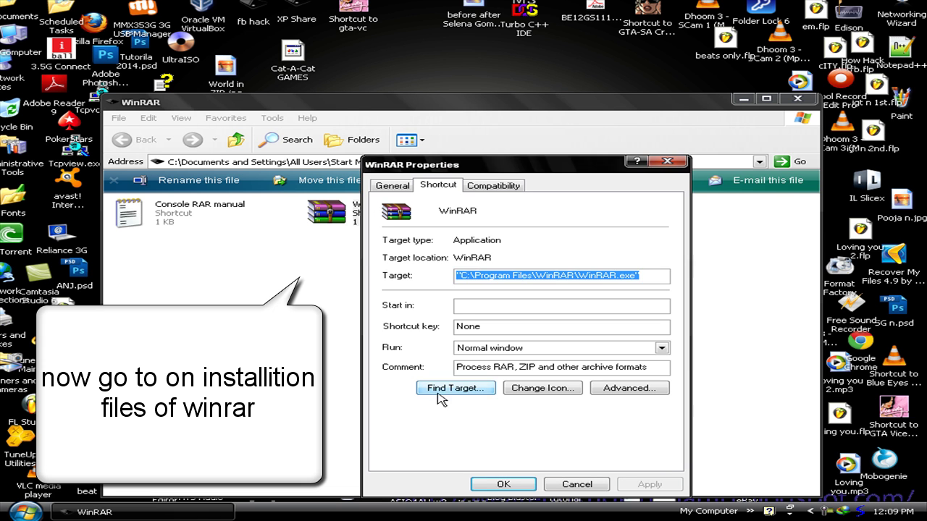
{"action": "left_click", "coordinate": [439, 392]}
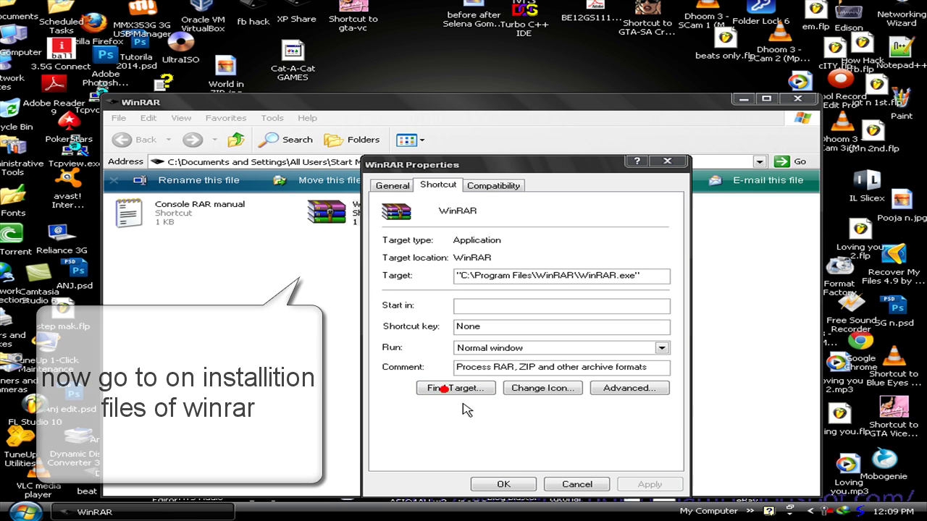
{"action": "left_click", "coordinate": [577, 484]}
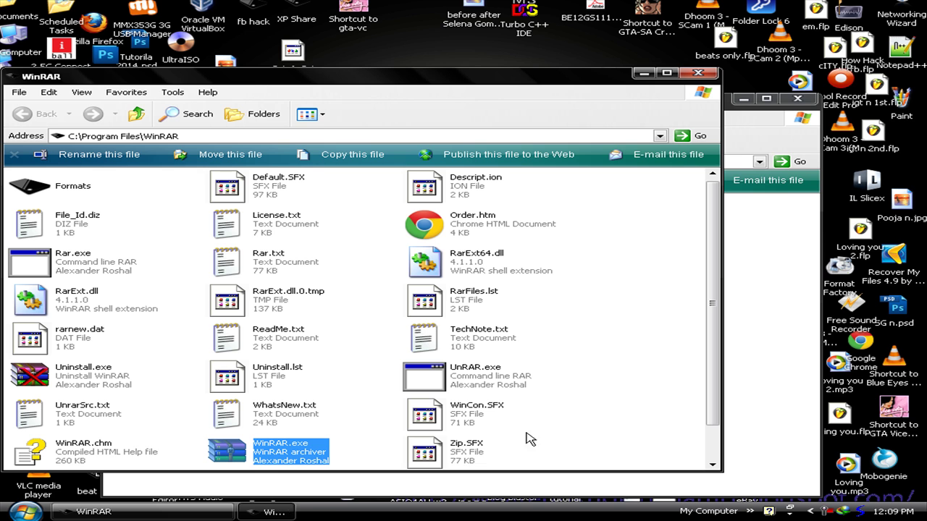
Close the Start Menu WinRAR folder and move the C:\Program Files\WinRAR window aside to uncover the PE Explorer shortcut.
{"action": "left_click", "coordinate": [797, 99]}
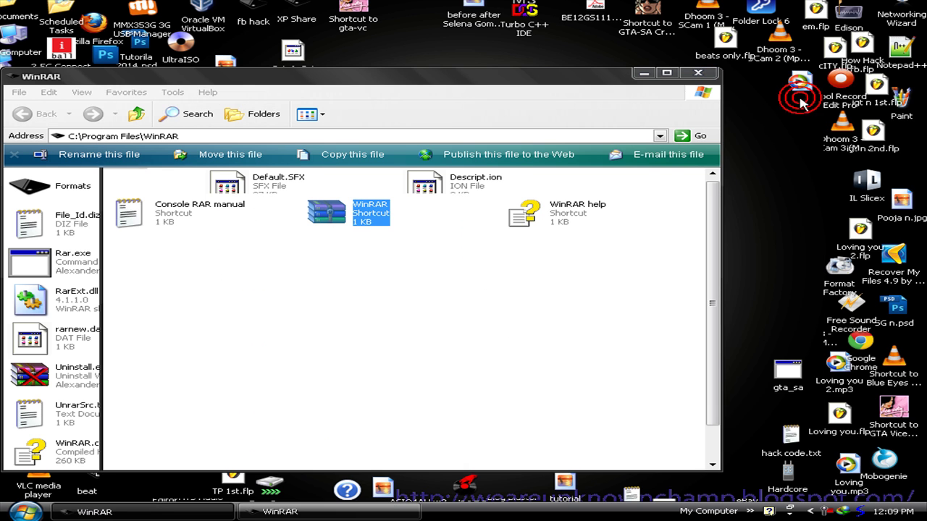
{"action": "left_click", "coordinate": [796, 96]}
{"action": "left_click_drag", "start_coordinate": [439, 76], "coordinate": [702, 54]}
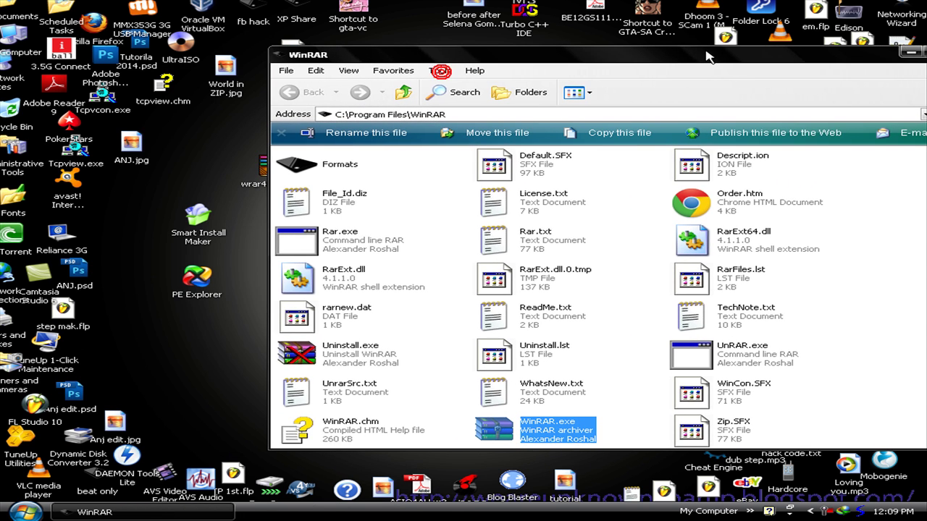
Load WinRAR.exe from the installation folder into PE Explorer and expand its Bitmap group in the Resource Editor.
{"action": "left_click", "coordinate": [196, 290]}
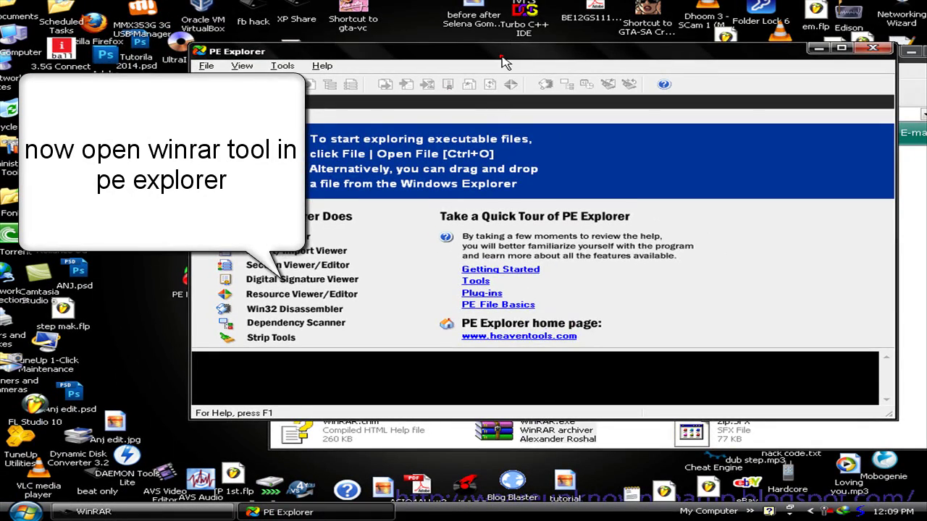
{"action": "left_click_drag", "start_coordinate": [503, 58], "coordinate": [423, 35]}
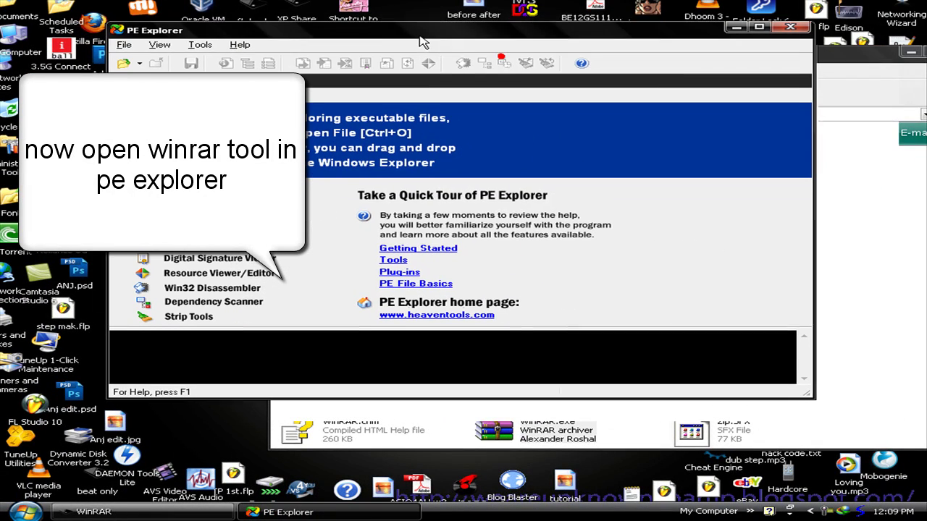
{"action": "left_click", "coordinate": [544, 428]}
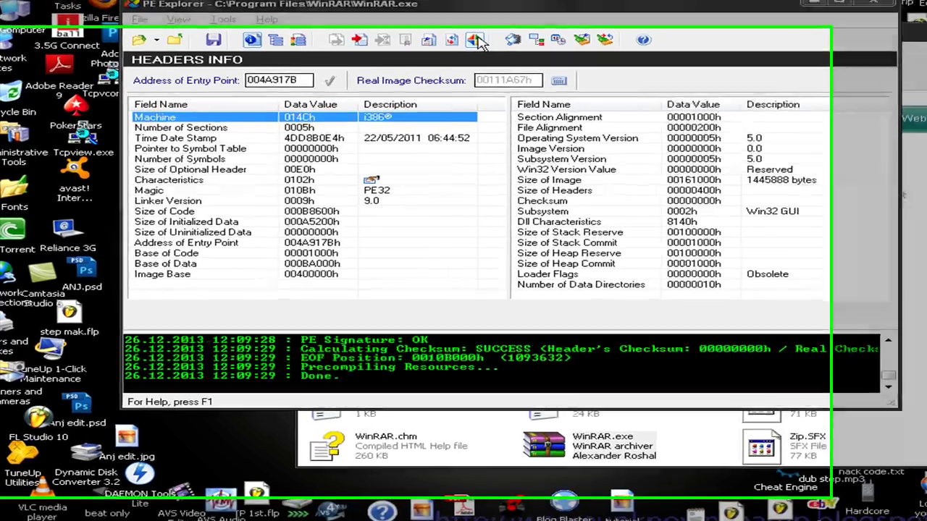
{"action": "left_click", "coordinate": [431, 61]}
{"action": "left_click", "coordinate": [174, 140]}
Preview the first bitmap resources one by one and select the WinRAR logo, bitmap 104.
{"action": "key", "text": "Down"}
{"action": "key", "text": "Down"}
{"action": "key", "text": "Down"}
{"action": "key", "text": "Down"}
{"action": "key", "text": "Down"}
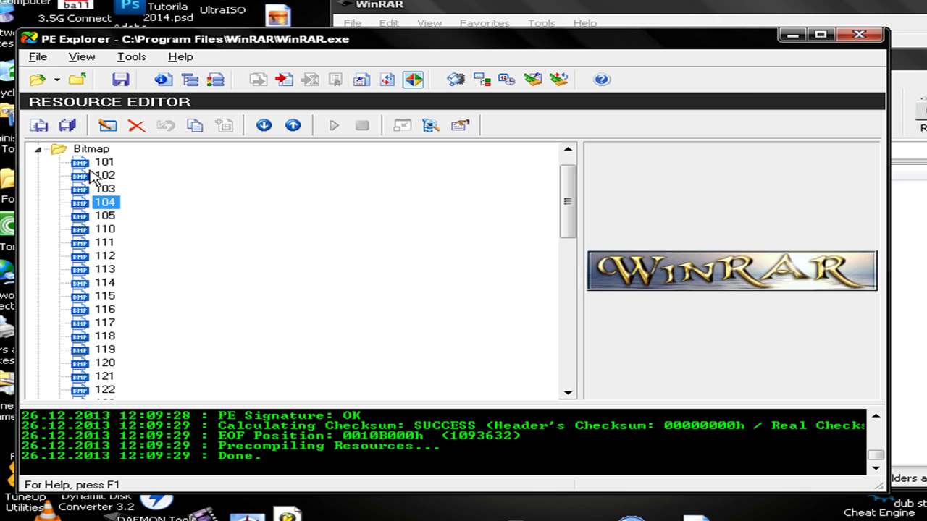
{"action": "key", "text": "Down"}
{"action": "key", "text": "Down"}
{"action": "key", "text": "Up"}
{"action": "key", "text": "Up"}
{"action": "key", "text": "Up"}
{"action": "key", "text": "Up"}
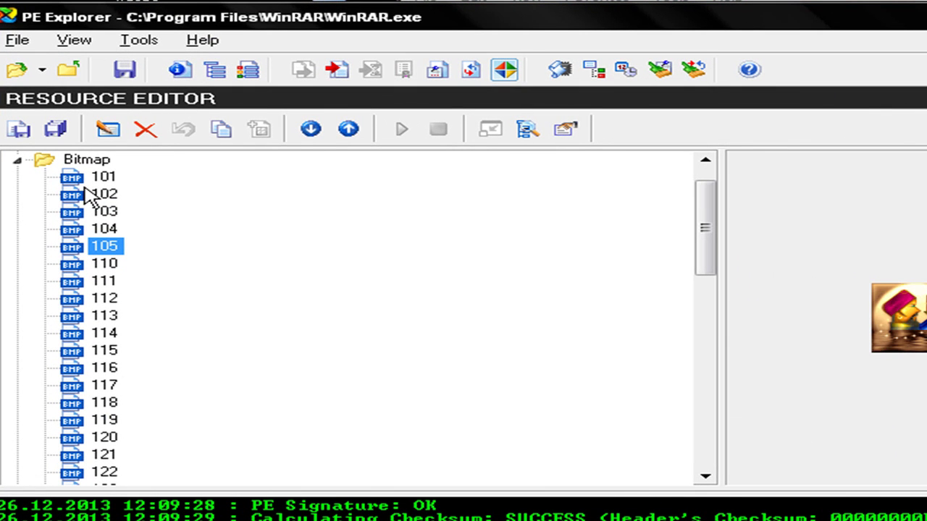
{"action": "key", "text": "Up"}
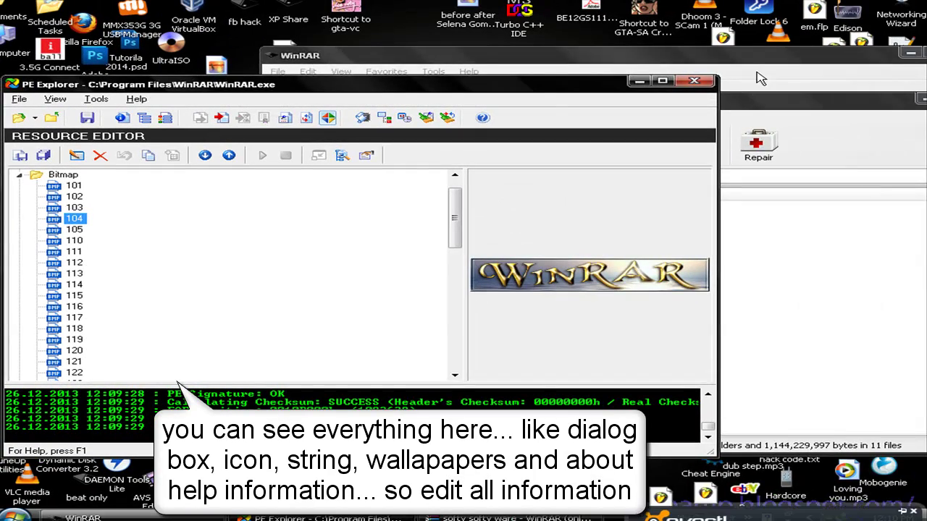
Dismiss the avast! update notification and bring the WinRAR window in front of the PE Explorer window.
{"action": "left_click", "coordinate": [727, 141]}
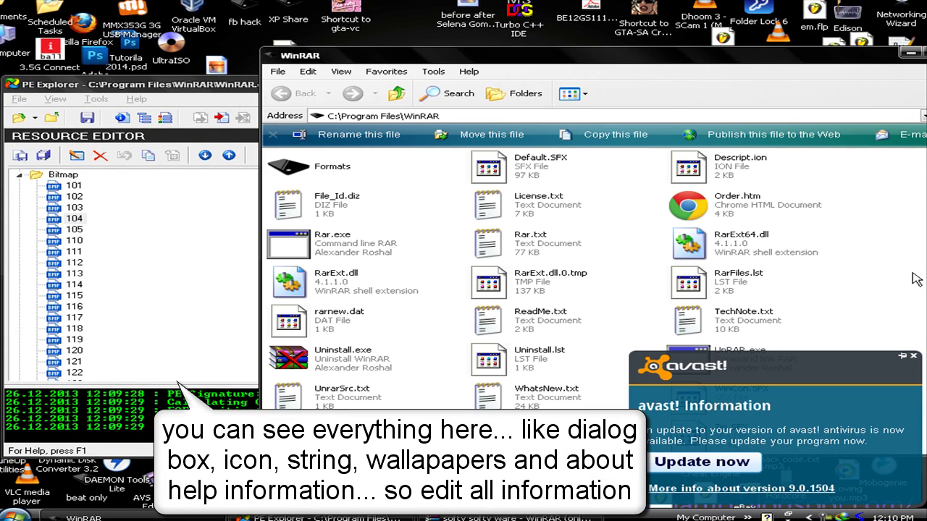
{"action": "left_click", "coordinate": [913, 356]}
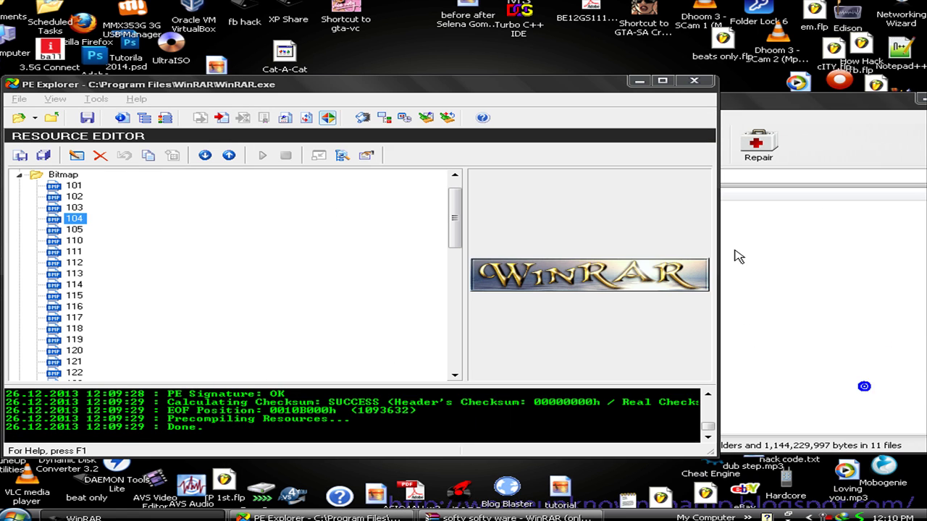
{"action": "left_click", "coordinate": [844, 252]}
{"action": "left_click_drag", "start_coordinate": [634, 105], "coordinate": [498, 62]}
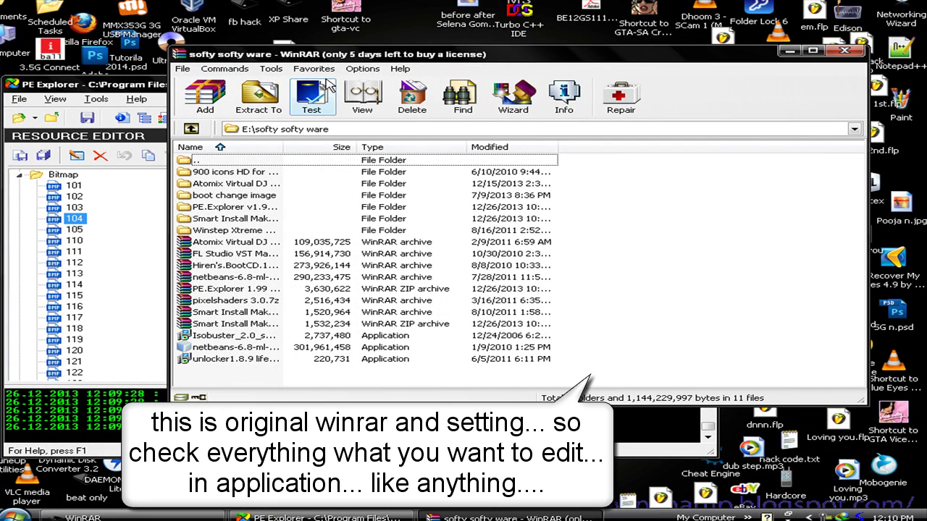
Examine the original WinRAR Settings dialog and Commands menu for items to edit, and close WinRAR.
{"action": "left_click", "coordinate": [353, 79]}
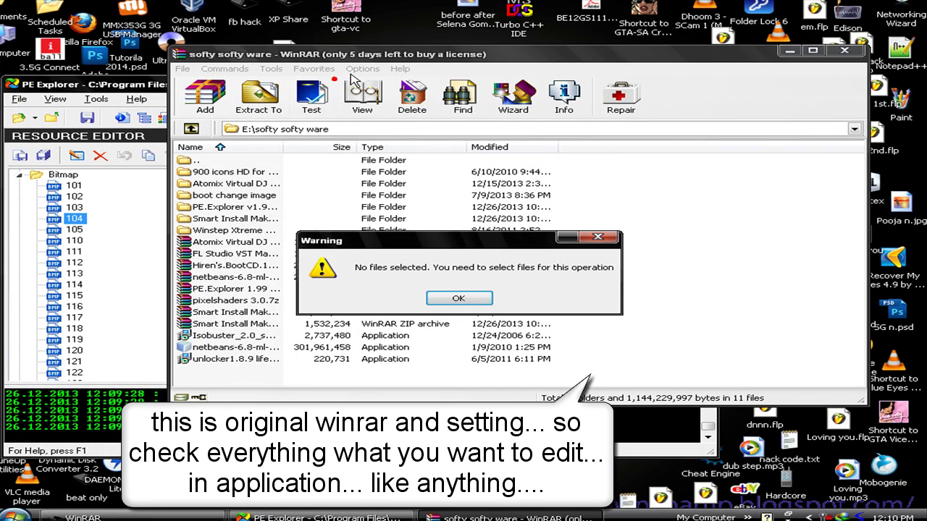
{"action": "left_click", "coordinate": [595, 240]}
{"action": "left_click", "coordinate": [366, 69]}
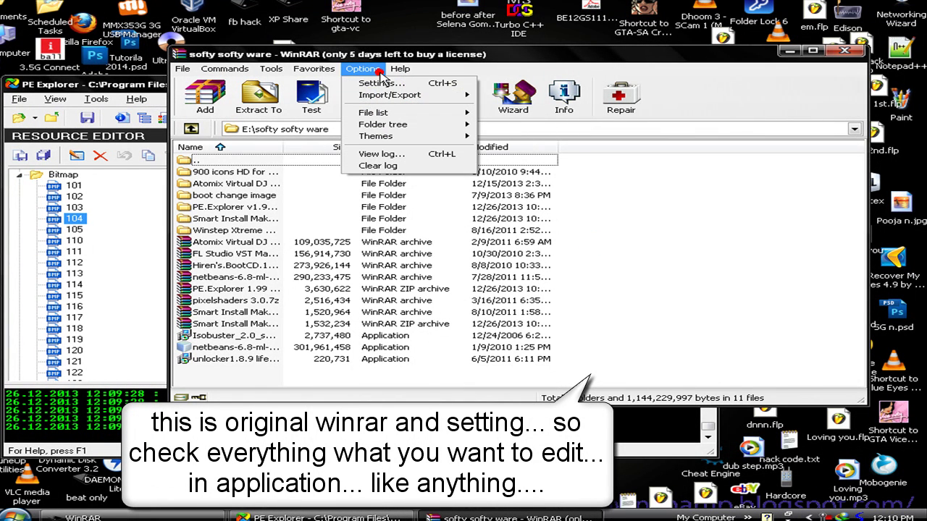
{"action": "left_click", "coordinate": [379, 83]}
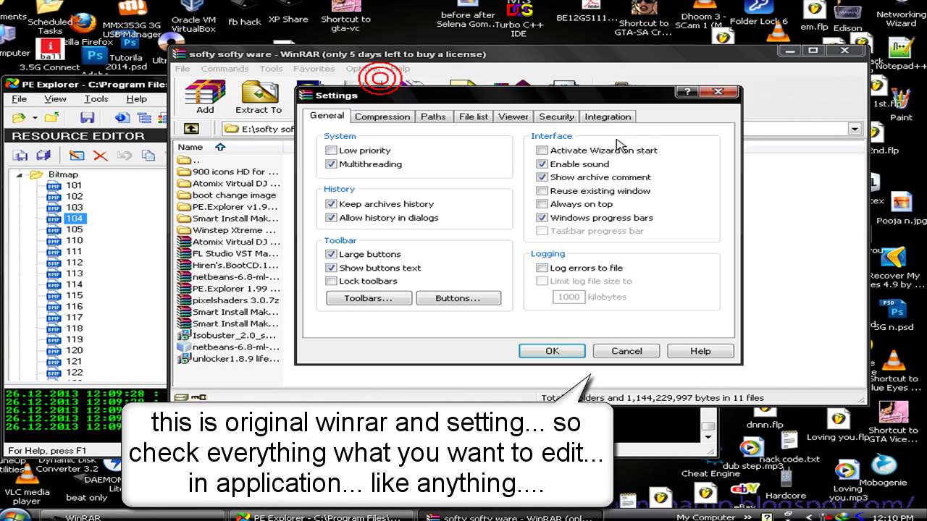
{"action": "left_click", "coordinate": [718, 93]}
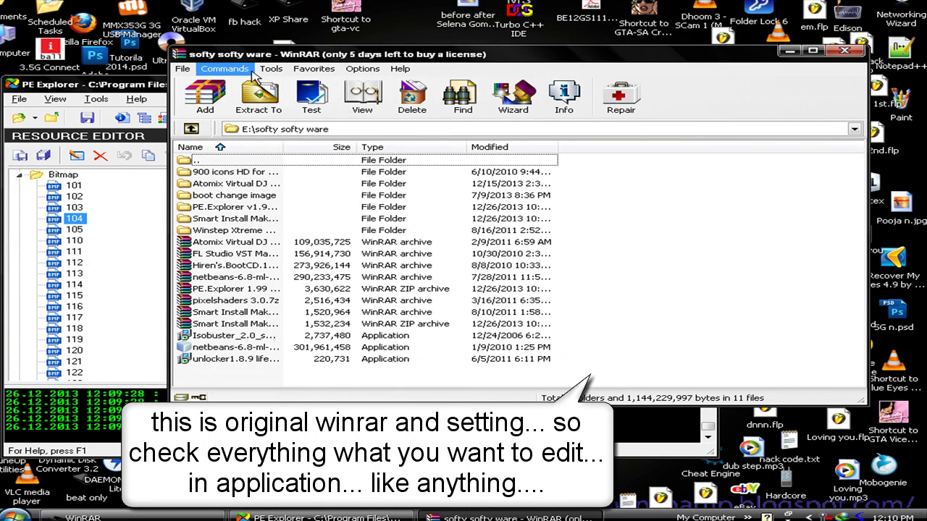
{"action": "left_click", "coordinate": [226, 69]}
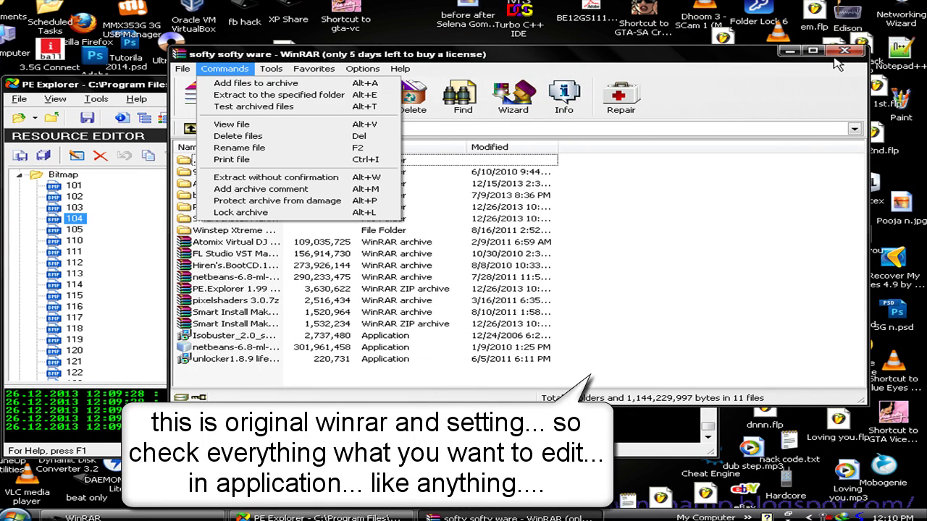
{"action": "left_click", "coordinate": [843, 50]}
Open bitmap 104 for editing in PE Explorer and load World in ZIP.bmp as its replacement source.
{"action": "left_click_drag", "start_coordinate": [583, 85], "coordinate": [735, 80]}
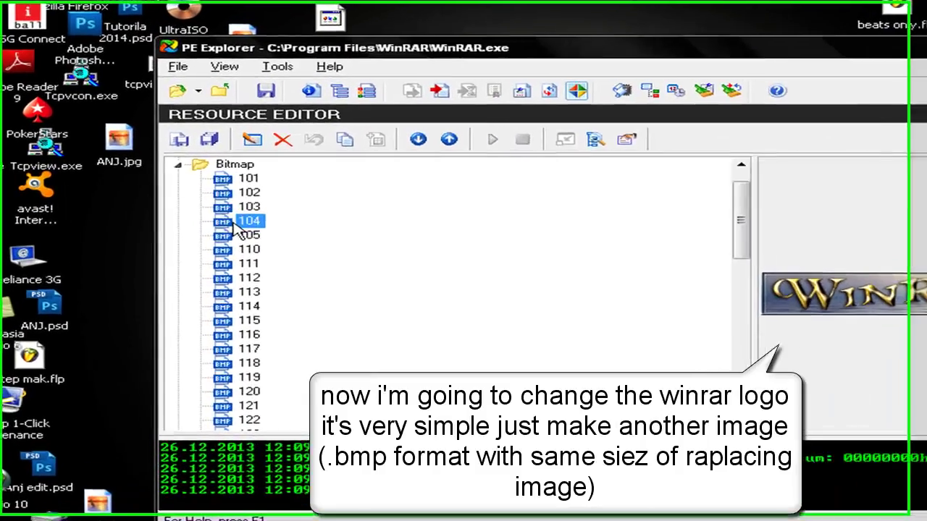
{"action": "double_click", "coordinate": [209, 208]}
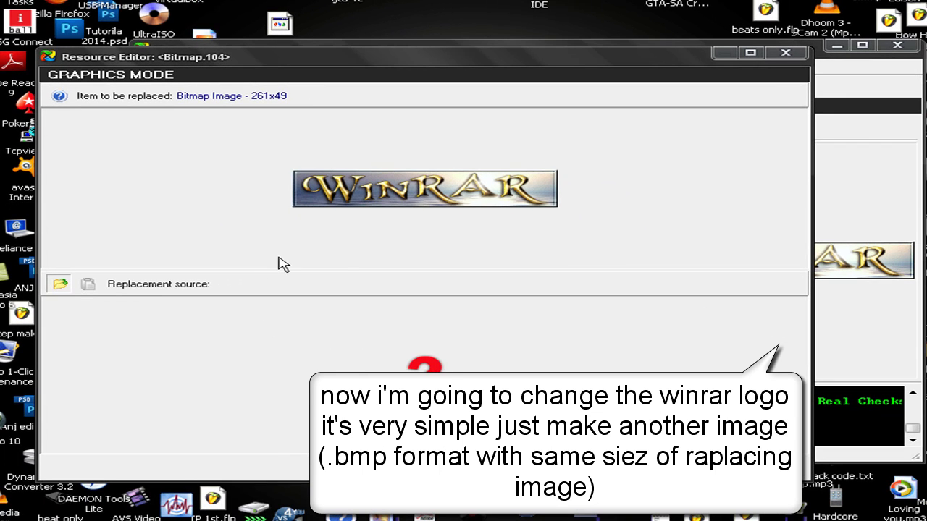
{"action": "key", "text": "ctrl+o"}
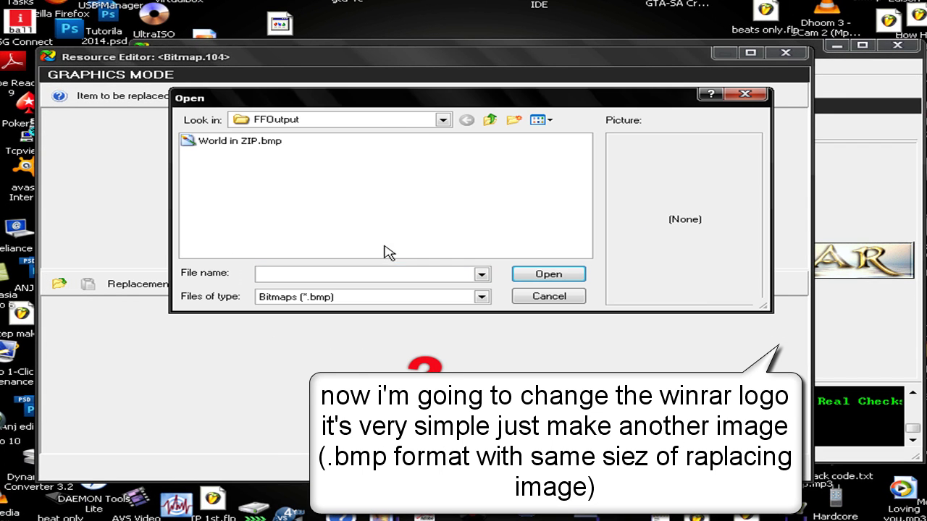
{"action": "left_click", "coordinate": [265, 147]}
{"action": "left_click", "coordinate": [532, 274]}
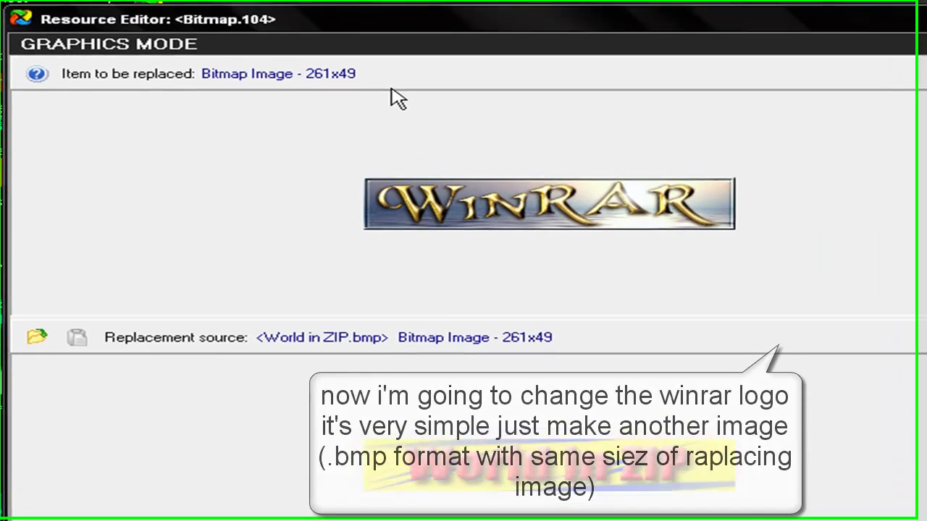
Compare the sizes of the original and replacement images and confirm the replacement of bitmap 104.
{"action": "left_click", "coordinate": [291, 105]}
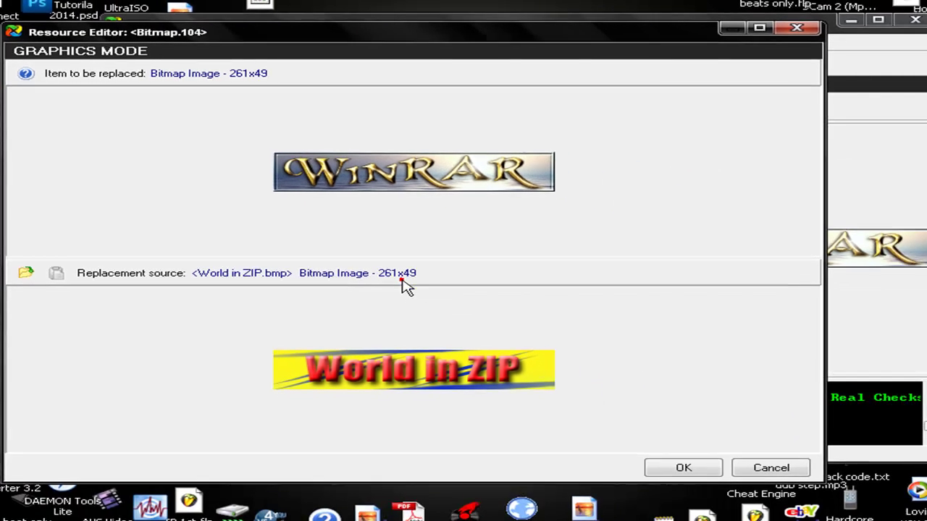
{"action": "left_click", "coordinate": [545, 349]}
{"action": "left_click", "coordinate": [655, 462]}
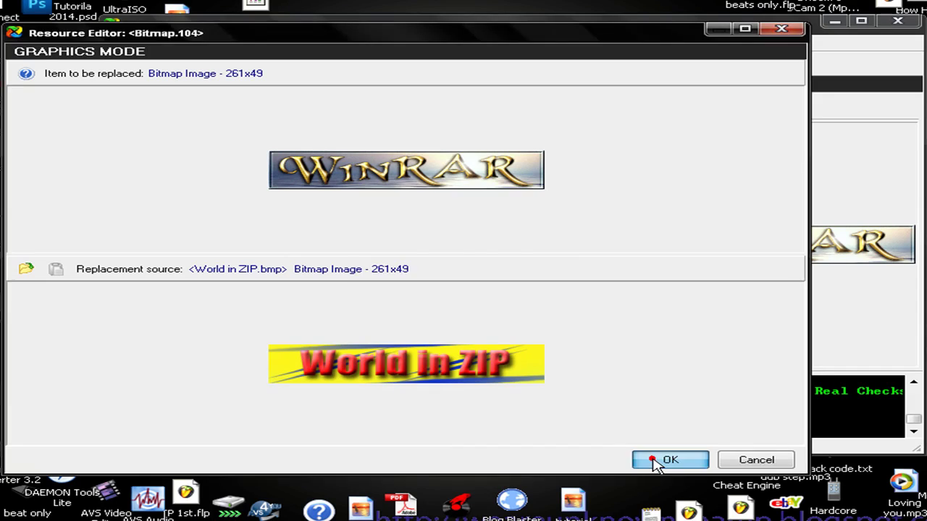
{"action": "left_click", "coordinate": [398, 269]}
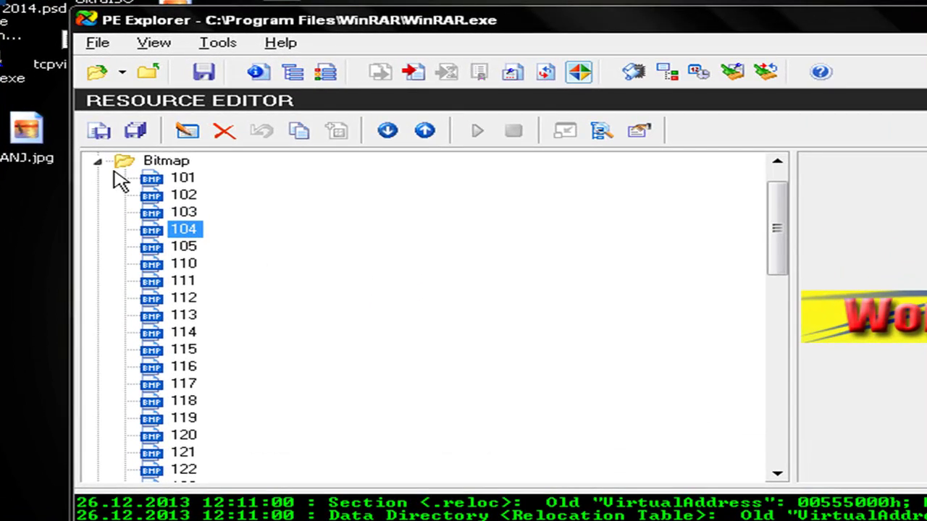
Collapse the Bitmap resources and examine the icons under Icon Entry, collapsing that folder when done.
{"action": "left_click", "coordinate": [103, 165]}
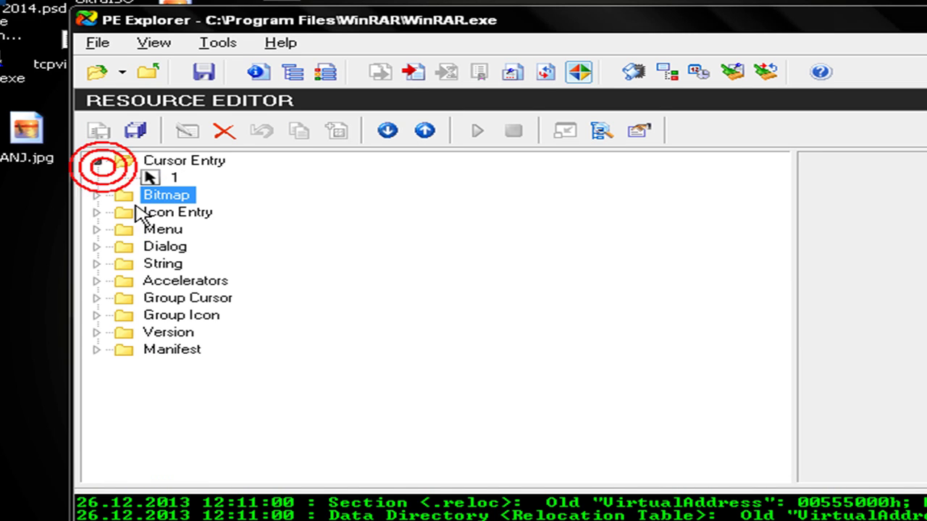
{"action": "left_click", "coordinate": [92, 213]}
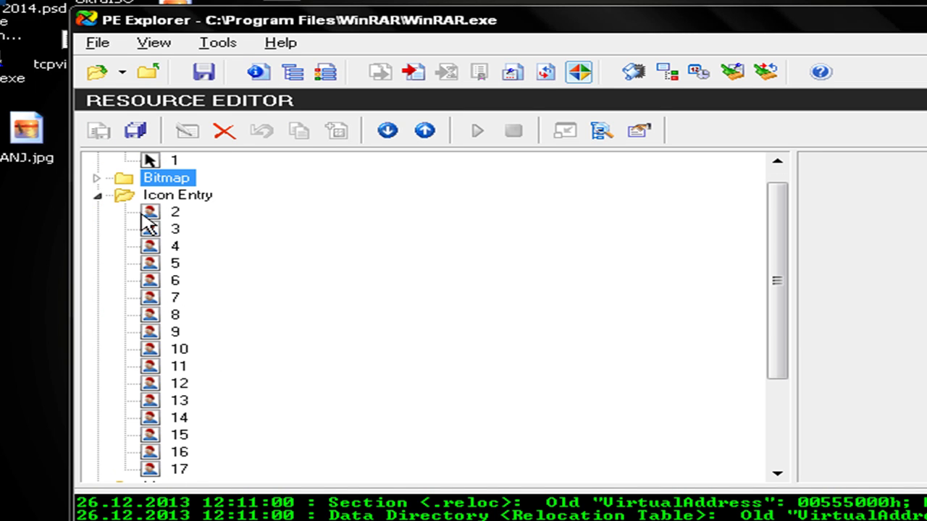
{"action": "left_click", "coordinate": [144, 213]}
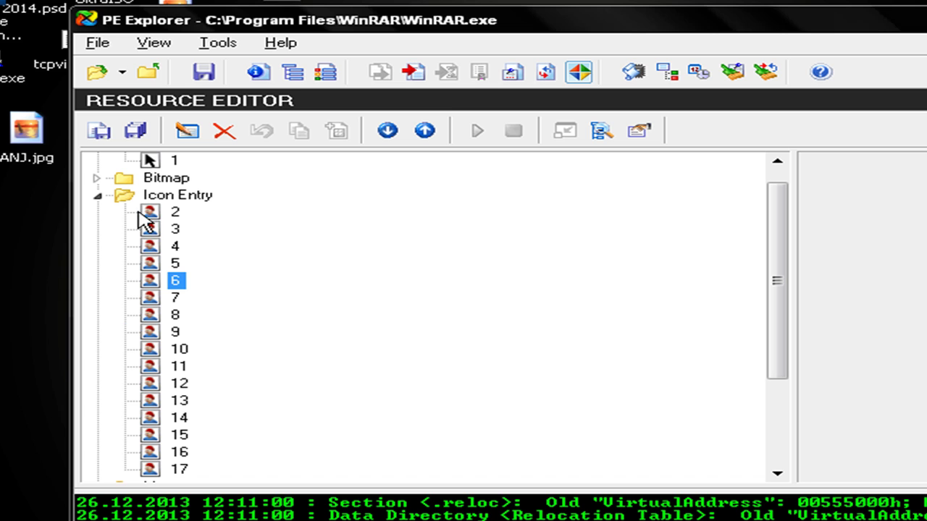
{"action": "left_click", "coordinate": [154, 210]}
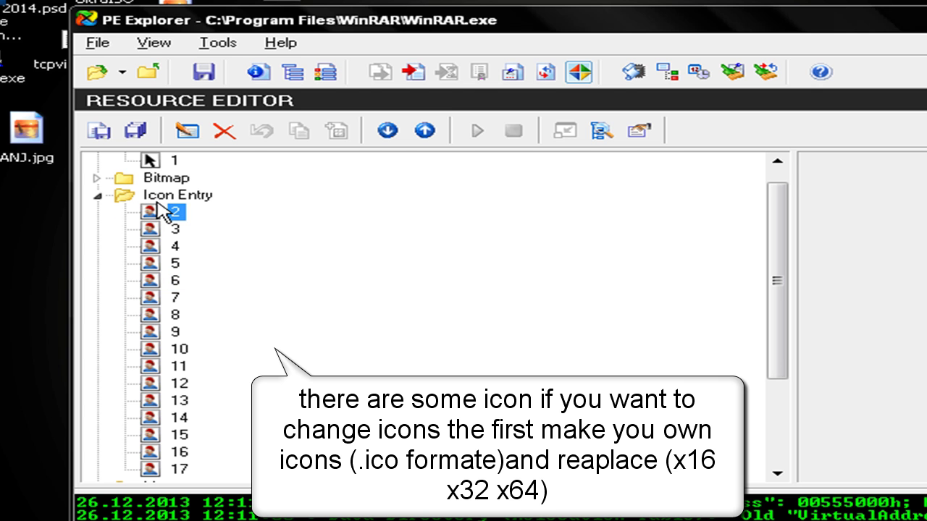
{"action": "left_click", "coordinate": [98, 196]}
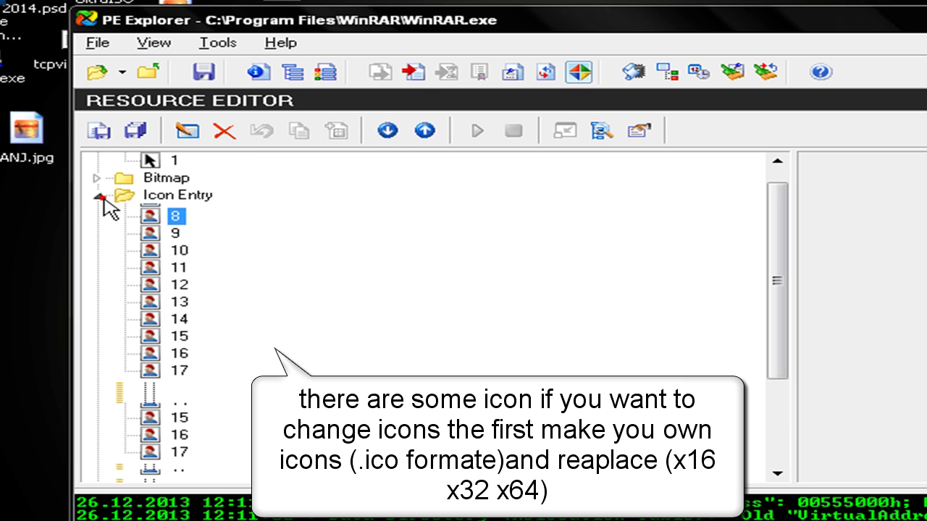
Expand the Menu resources, preview MAIN_MENU, and inspect its File menu in the preview window.
{"action": "left_click", "coordinate": [97, 229]}
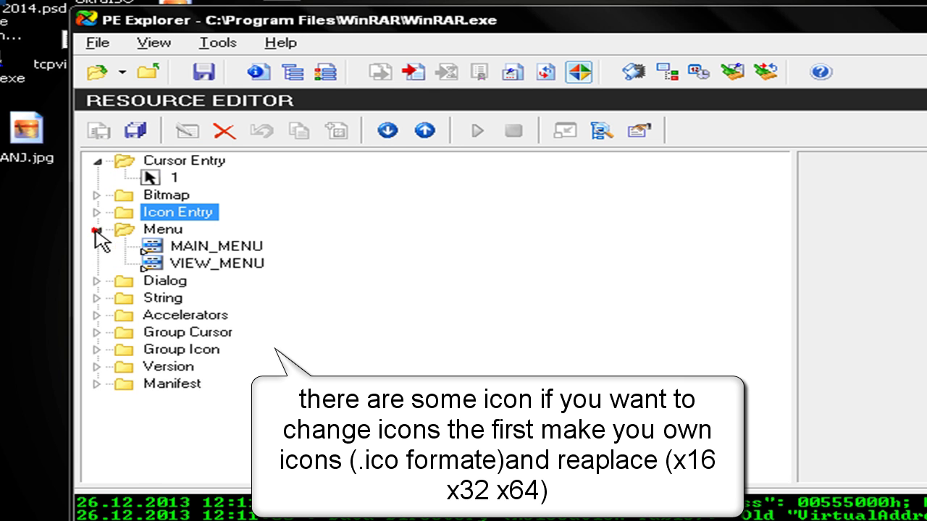
{"action": "left_click", "coordinate": [158, 245]}
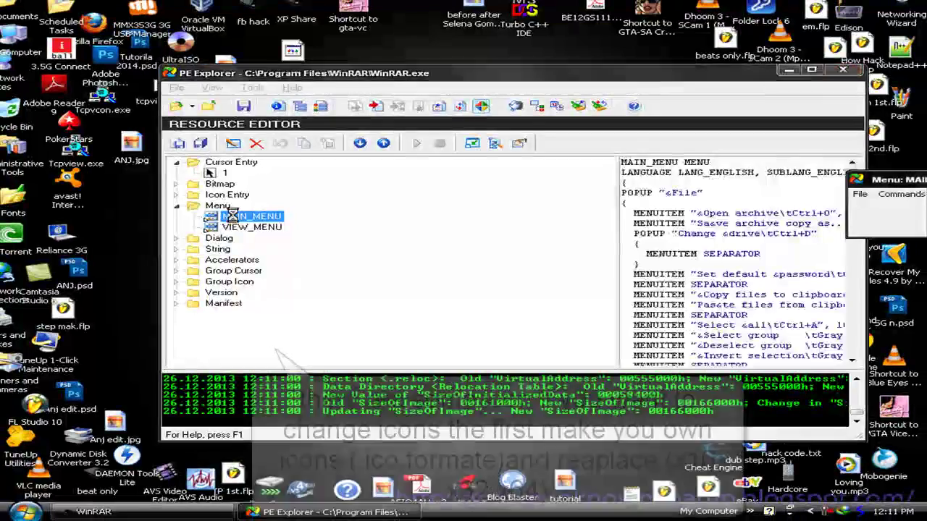
{"action": "left_click_drag", "start_coordinate": [889, 187], "coordinate": [438, 187]}
{"action": "left_click", "coordinate": [411, 196]}
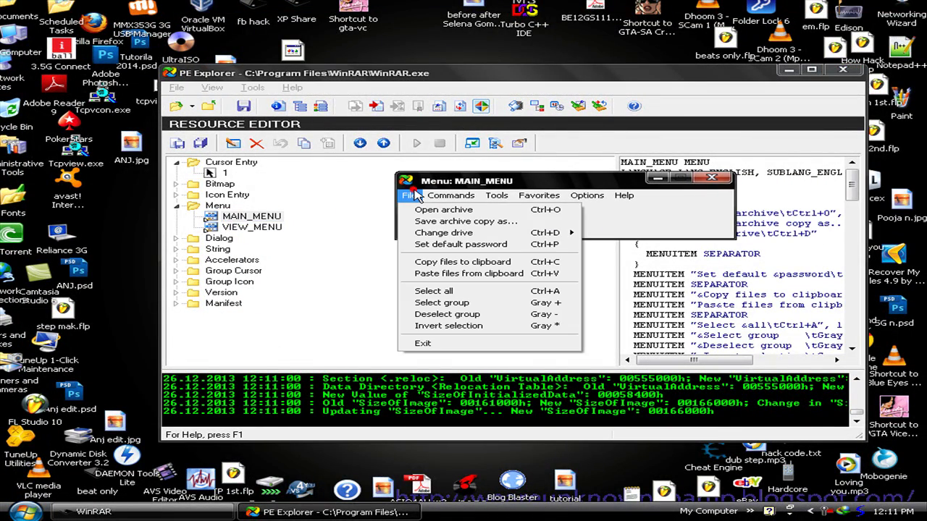
Launch WinRAR.exe from its program folder and arrange its window beside PE Explorer for comparison.
{"action": "left_click", "coordinate": [91, 511]}
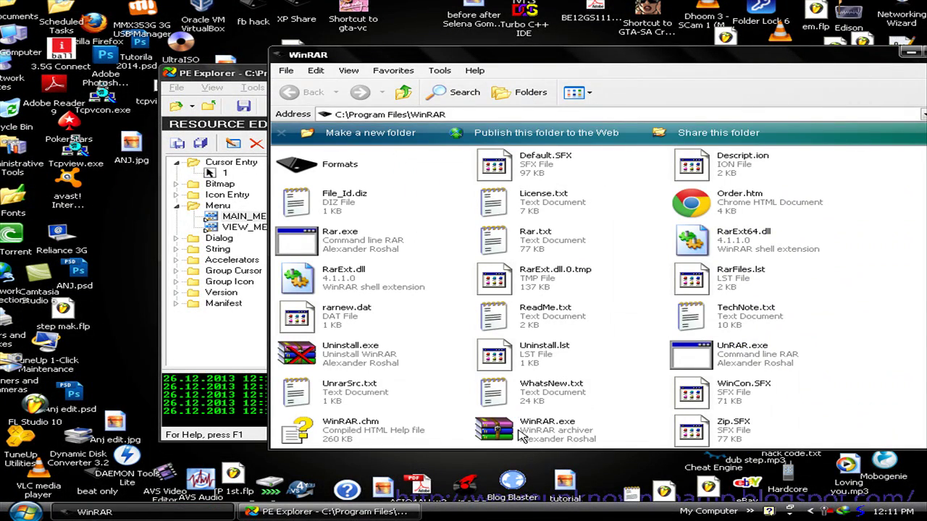
{"action": "double_click", "coordinate": [520, 431]}
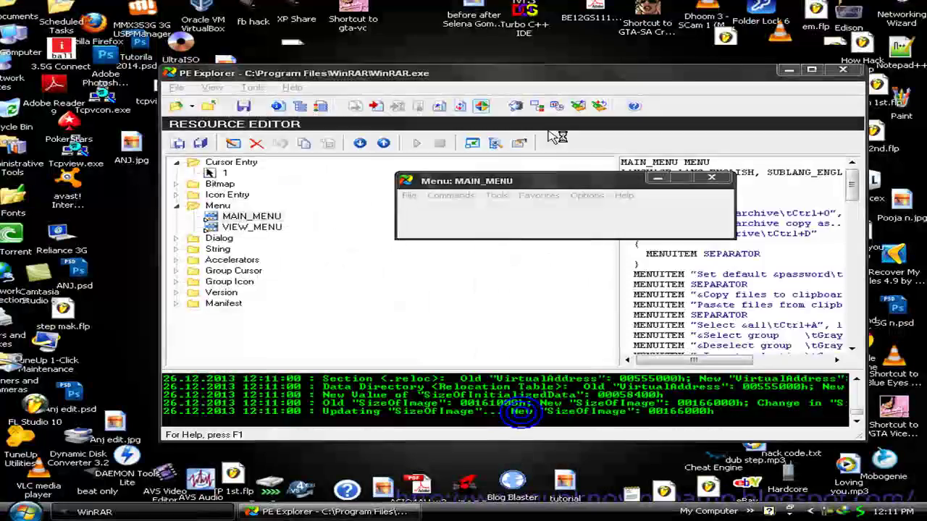
{"action": "left_click_drag", "start_coordinate": [531, 73], "coordinate": [366, 59]}
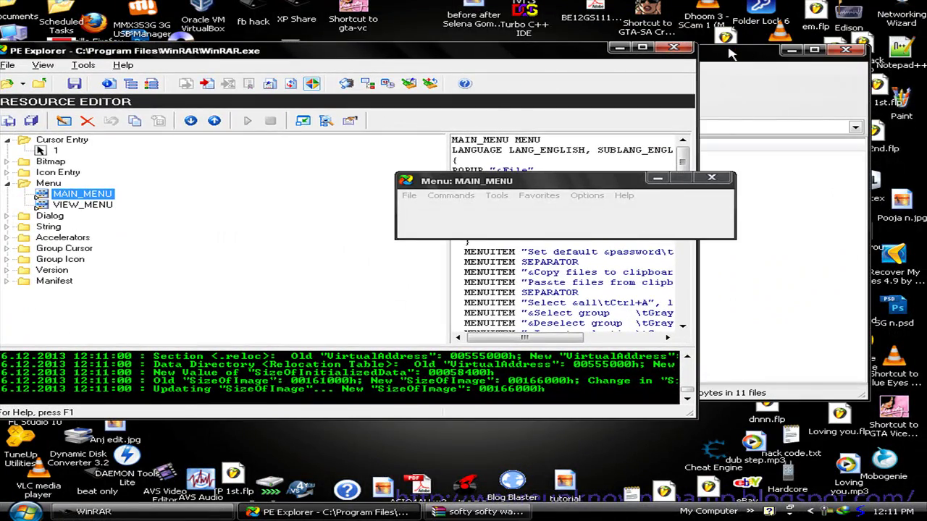
{"action": "left_click_drag", "start_coordinate": [567, 89], "coordinate": [722, 93]}
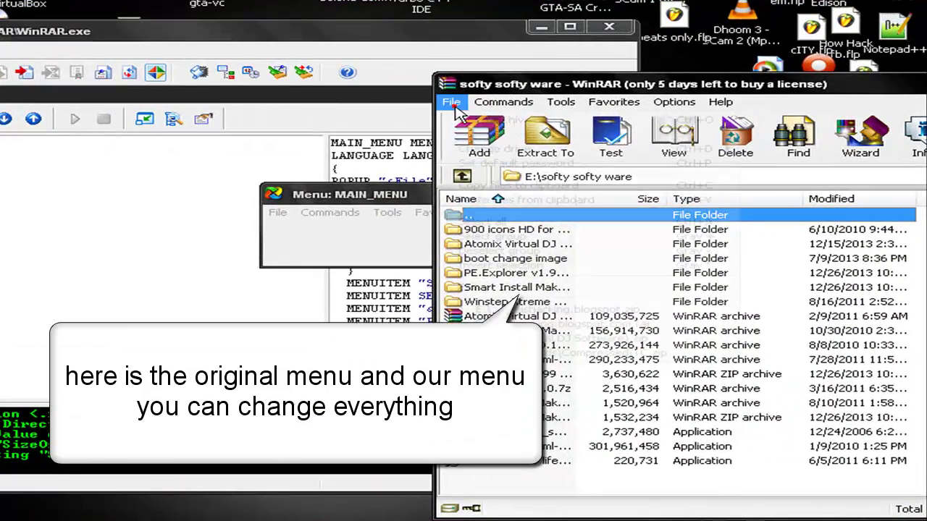
Compare the File menu in the running WinRAR with the File menu in the MAIN_MENU preview.
{"action": "left_click", "coordinate": [451, 102]}
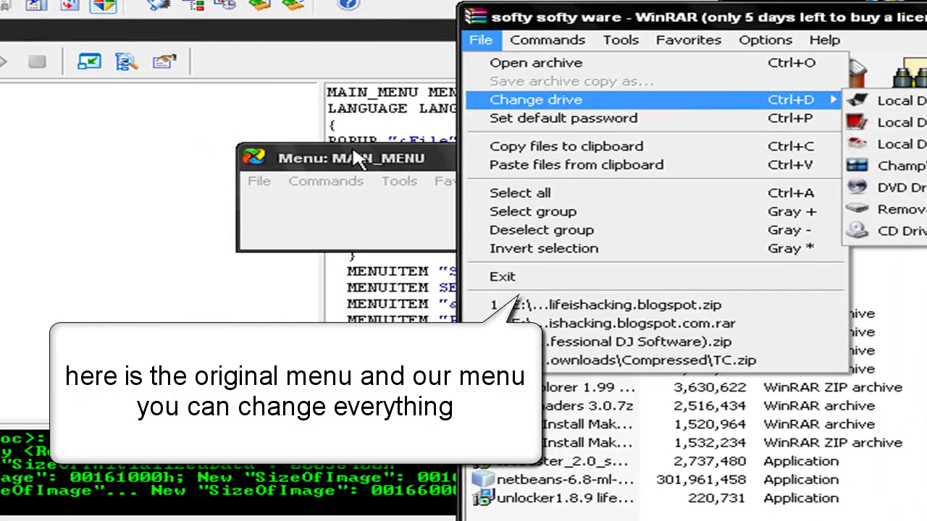
{"action": "left_click", "coordinate": [290, 156]}
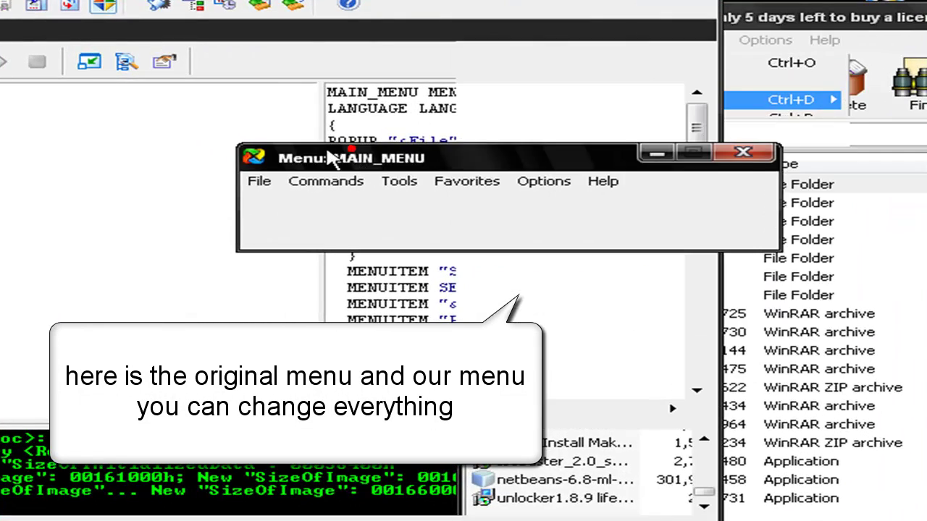
{"action": "left_click_drag", "start_coordinate": [331, 149], "coordinate": [170, 149]}
{"action": "left_click", "coordinate": [97, 179]}
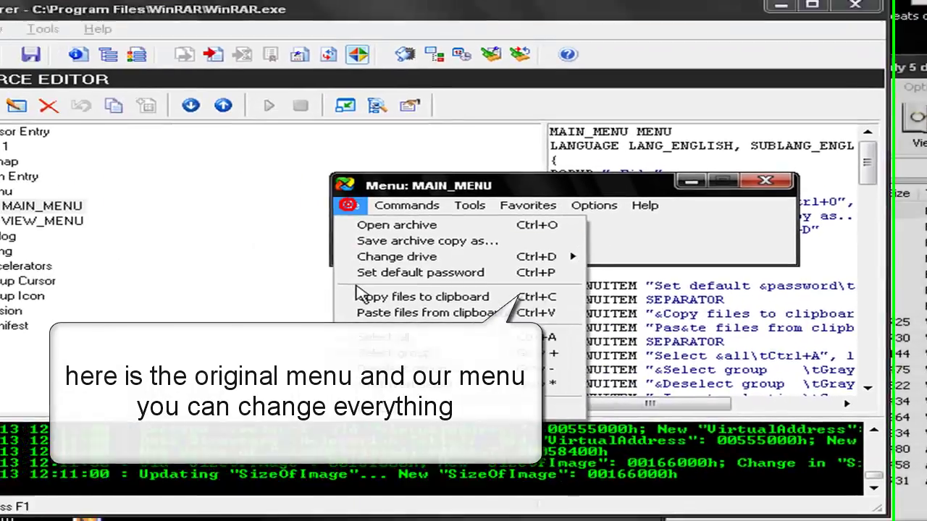
{"action": "mouse_move", "coordinate": [161, 179]}
{"action": "left_click", "coordinate": [467, 194]}
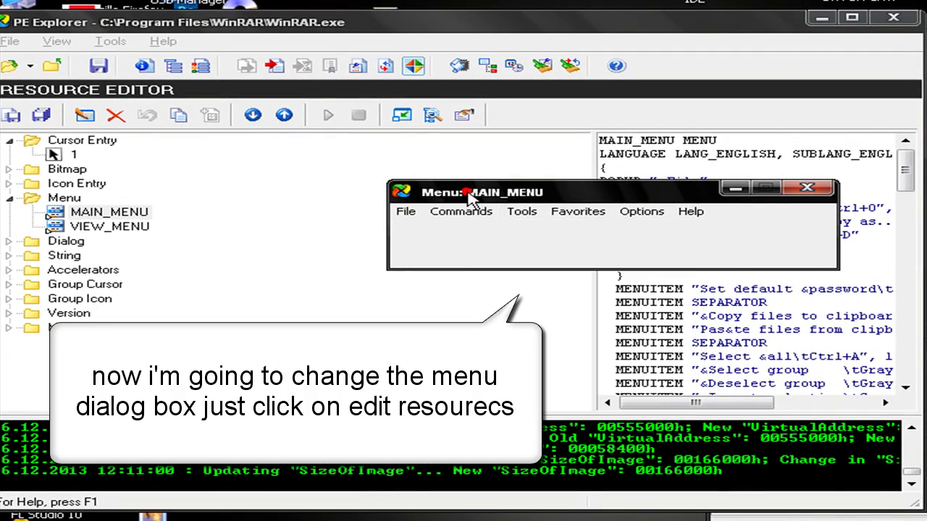
Open the MAIN_MENU resource for editing.
{"action": "left_click", "coordinate": [109, 212]}
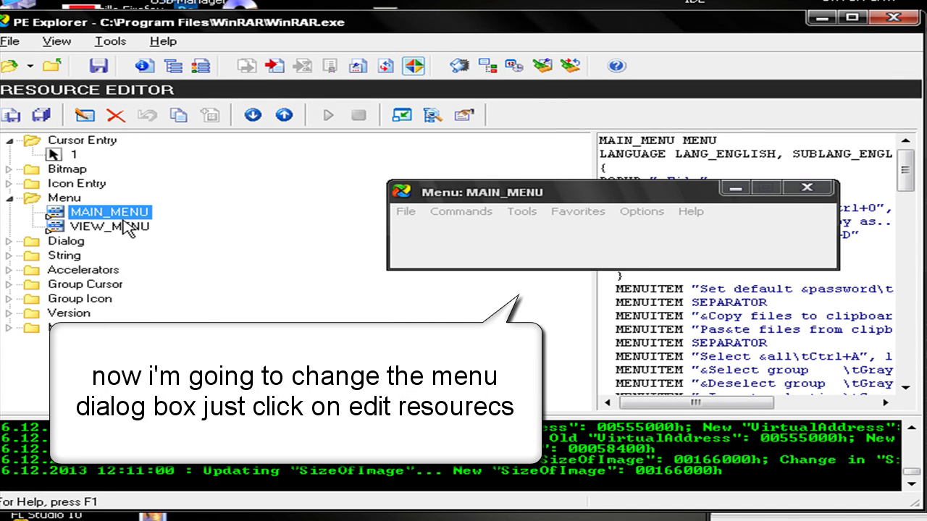
{"action": "right_click", "coordinate": [125, 215]}
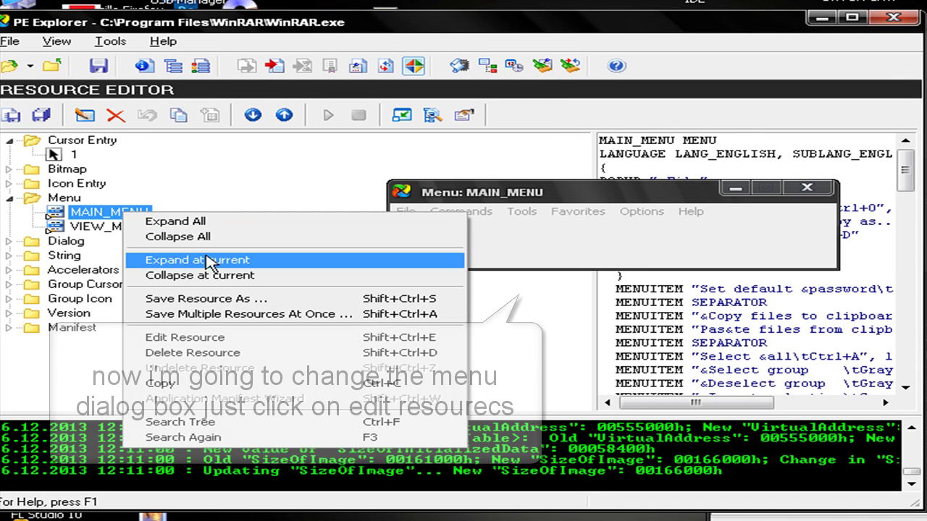
{"action": "left_click", "coordinate": [217, 334]}
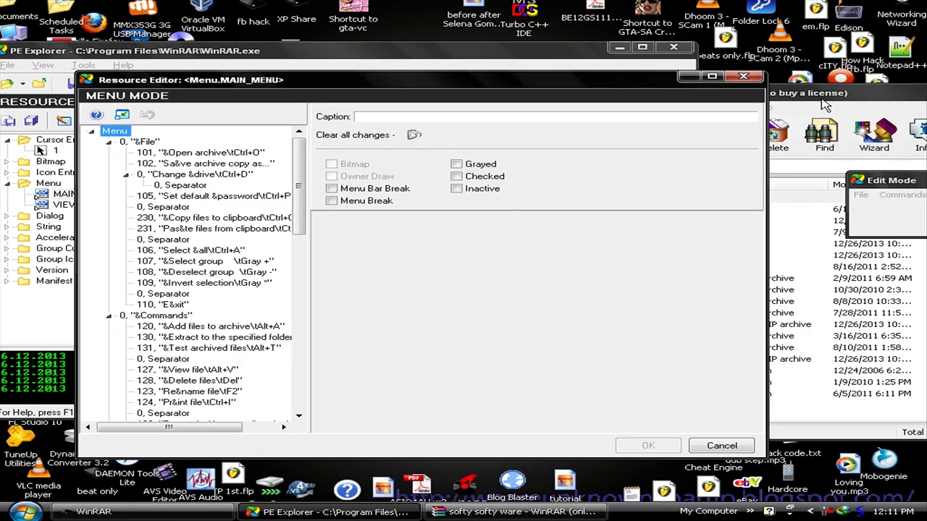
Close the running WinRAR and move the Edit Mode preview window above the resource editor.
{"action": "left_click", "coordinate": [824, 102]}
{"action": "left_click", "coordinate": [738, 102]}
{"action": "left_click_drag", "start_coordinate": [871, 182], "coordinate": [340, 23]}
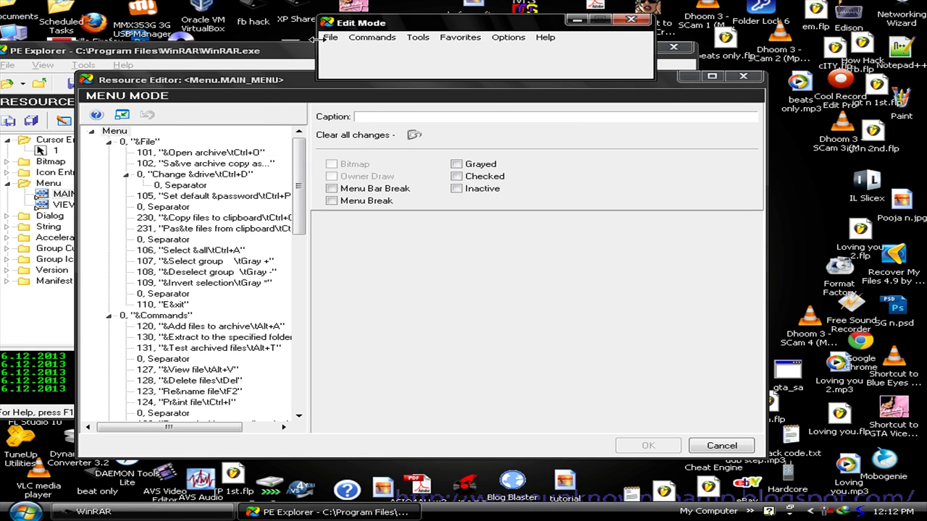
Change the caption of the top-level File menu to "&ya Files here".
{"action": "left_click", "coordinate": [329, 38]}
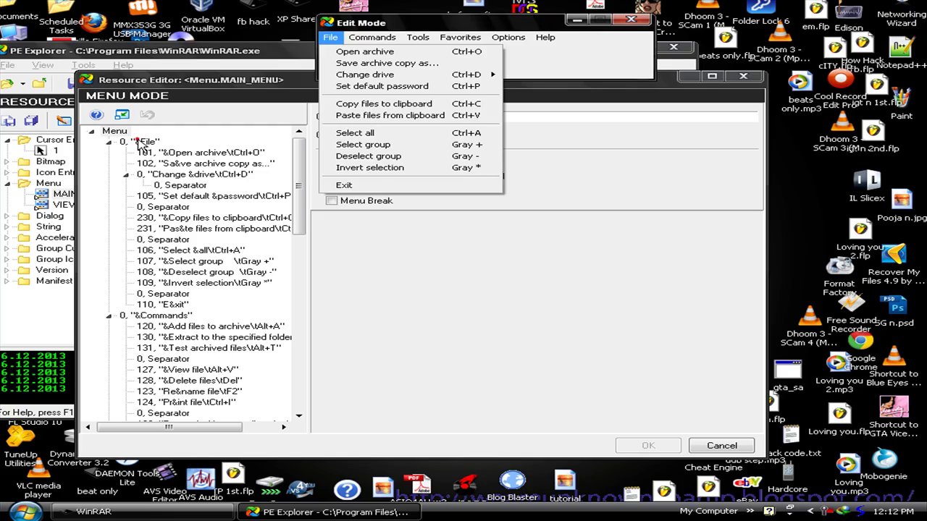
{"action": "left_click", "coordinate": [139, 142]}
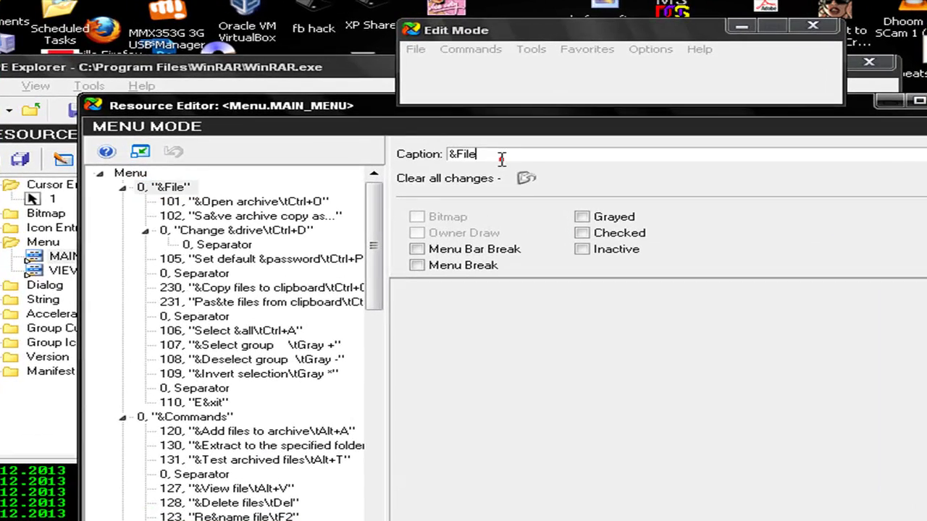
{"action": "left_click", "coordinate": [501, 159]}
{"action": "type", "text": "ya File"}
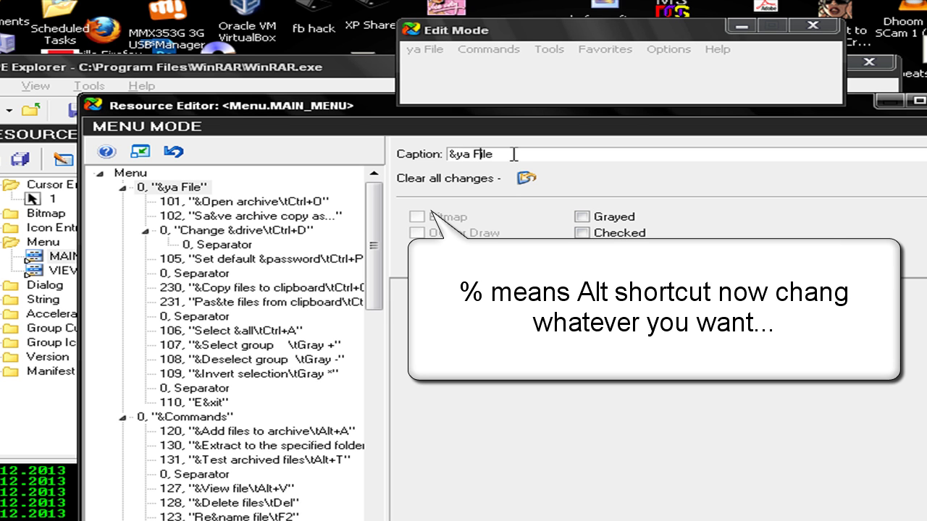
{"action": "type", "text": "s"}
{"action": "type", "text": "here"}
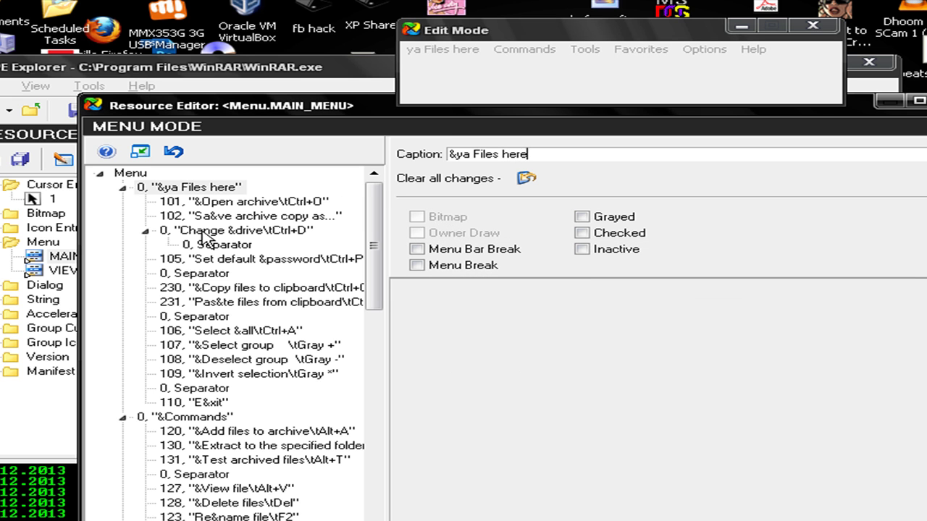
Change the Open archive item's caption to "&just open any rar file", keeping its Ctrl+O text, and check it in the menu preview.
{"action": "left_click", "coordinate": [239, 203]}
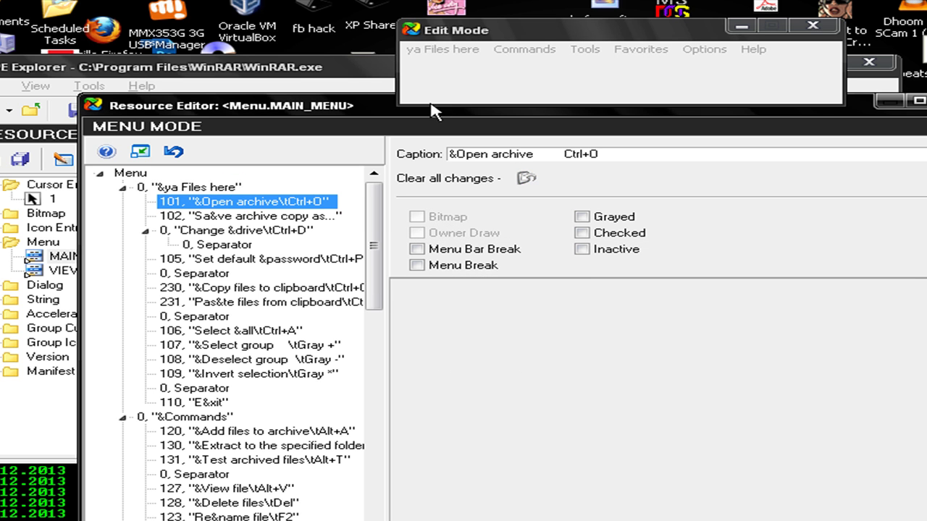
{"action": "left_click", "coordinate": [457, 48]}
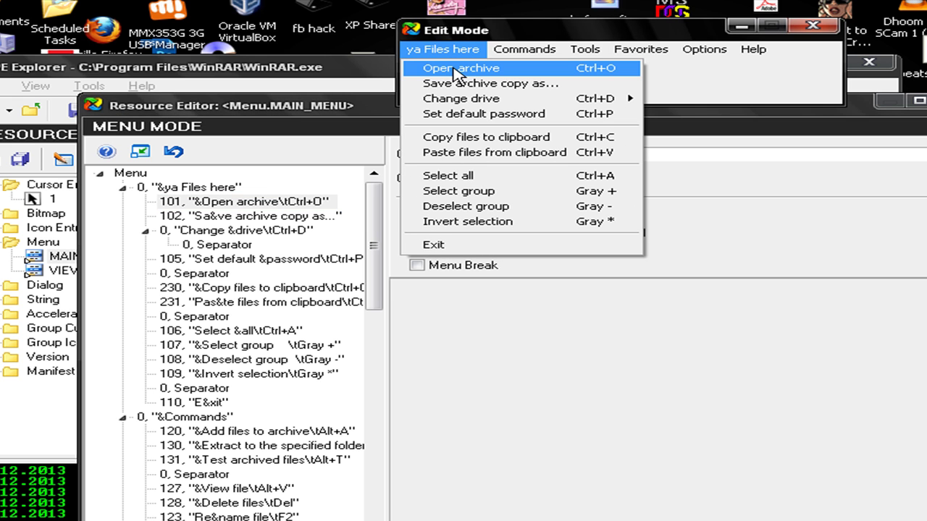
{"action": "left_click", "coordinate": [255, 206]}
{"action": "left_click_drag", "start_coordinate": [536, 157], "coordinate": [458, 158]}
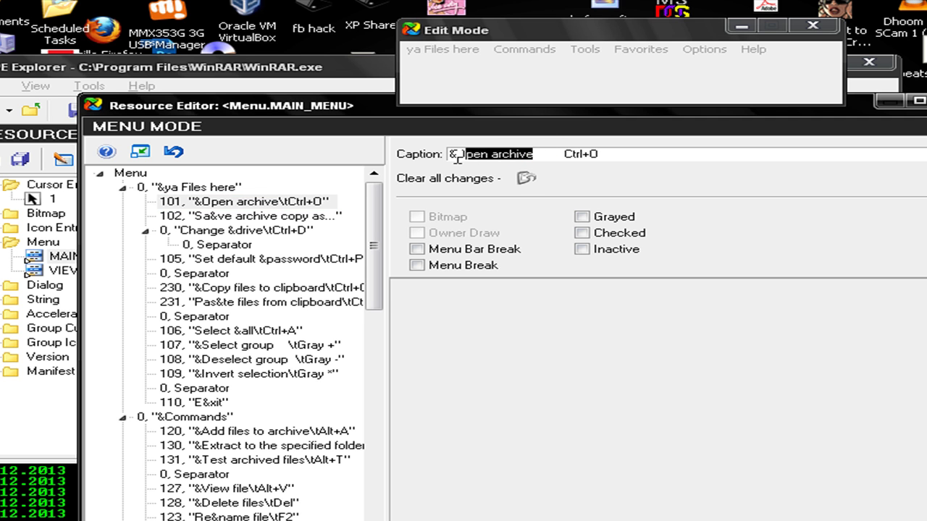
{"action": "type", "text": "just ip"}
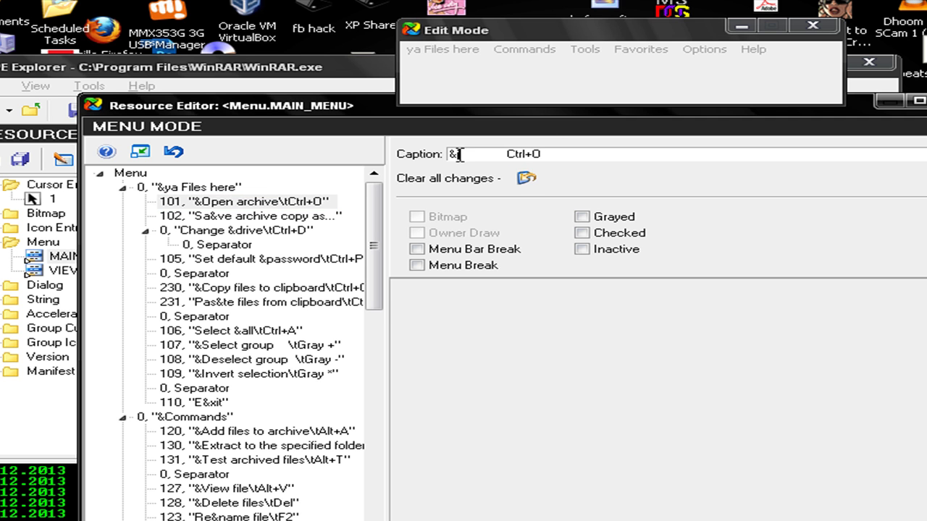
{"action": "key", "text": "BackSpace"}
{"action": "key", "text": "BackSpace"}
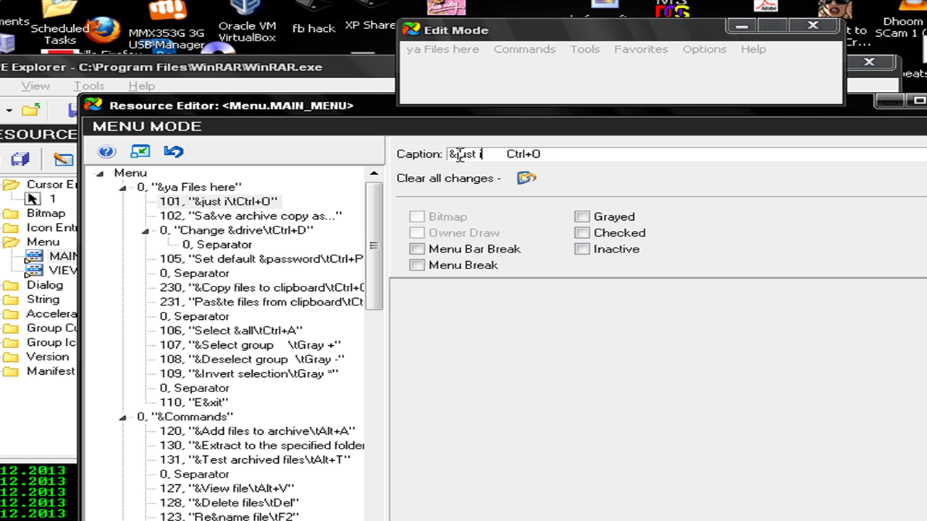
{"action": "type", "text": "open"}
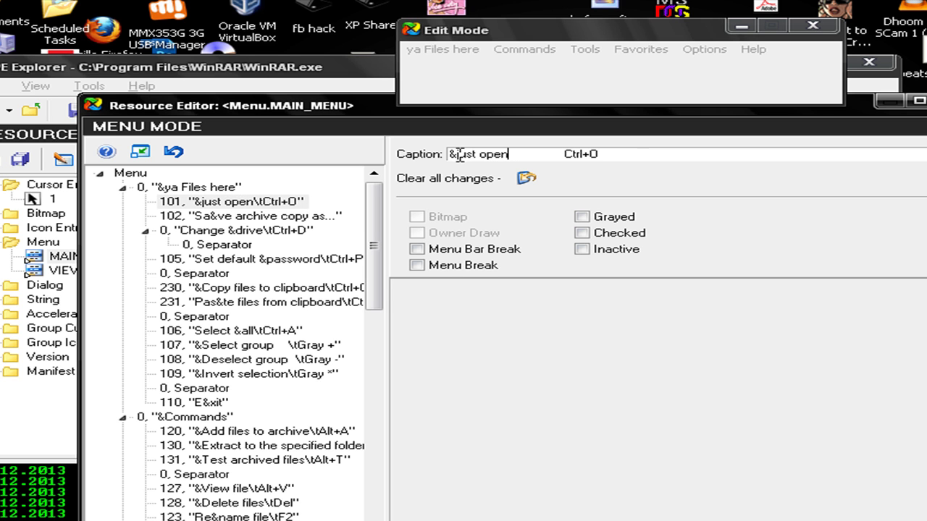
{"action": "type", "text": " any w"}
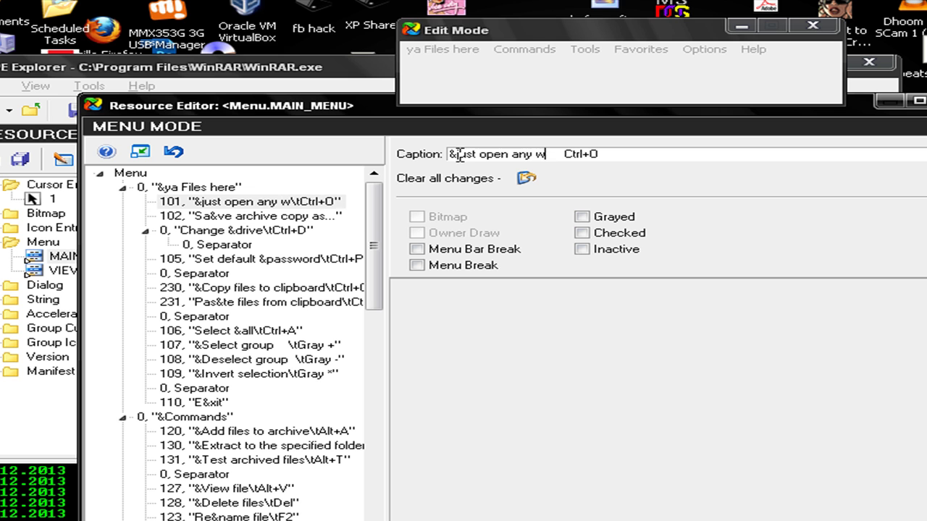
{"action": "key", "text": "BackSpace"}
{"action": "type", "text": "rar file"}
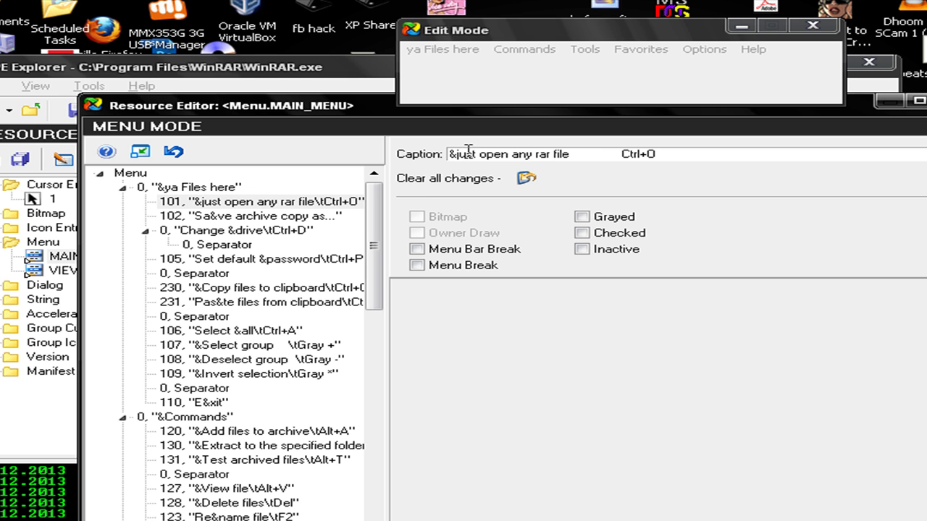
{"action": "left_click", "coordinate": [281, 216]}
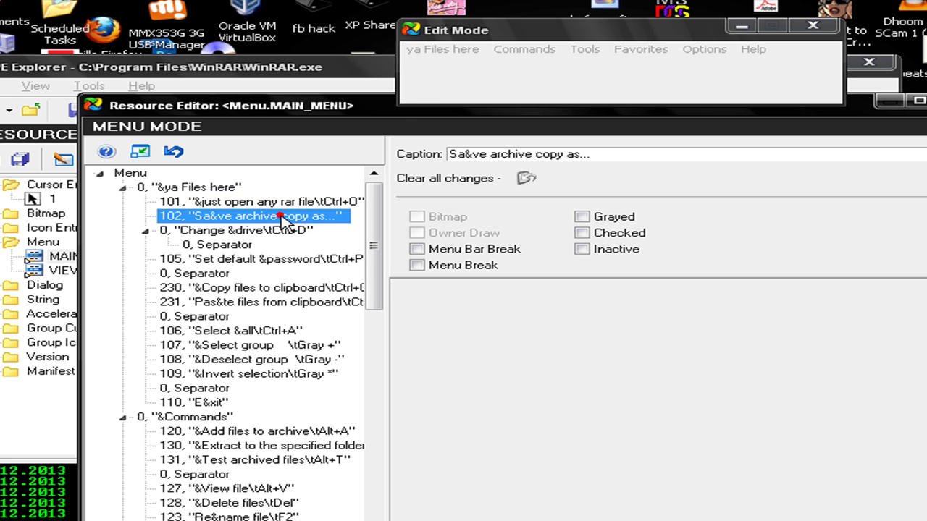
{"action": "left_click", "coordinate": [424, 56]}
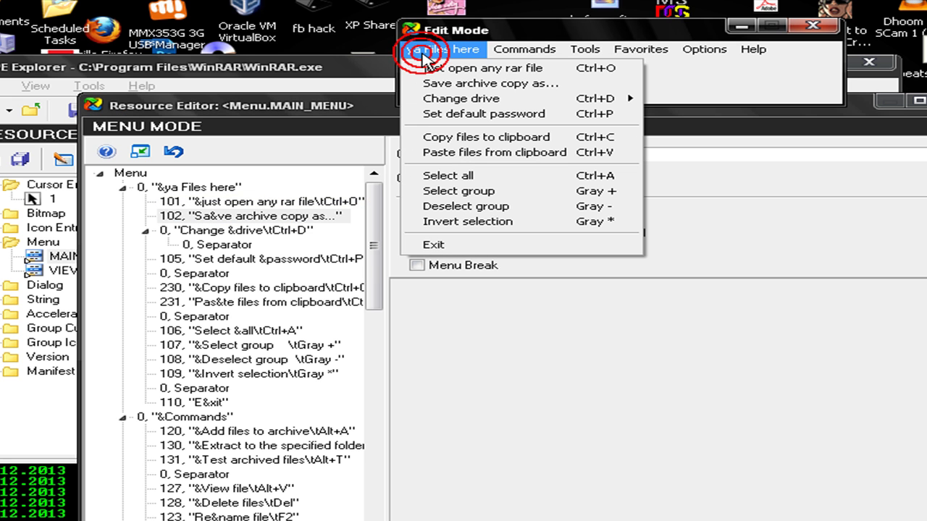
{"action": "mouse_move", "coordinate": [447, 101]}
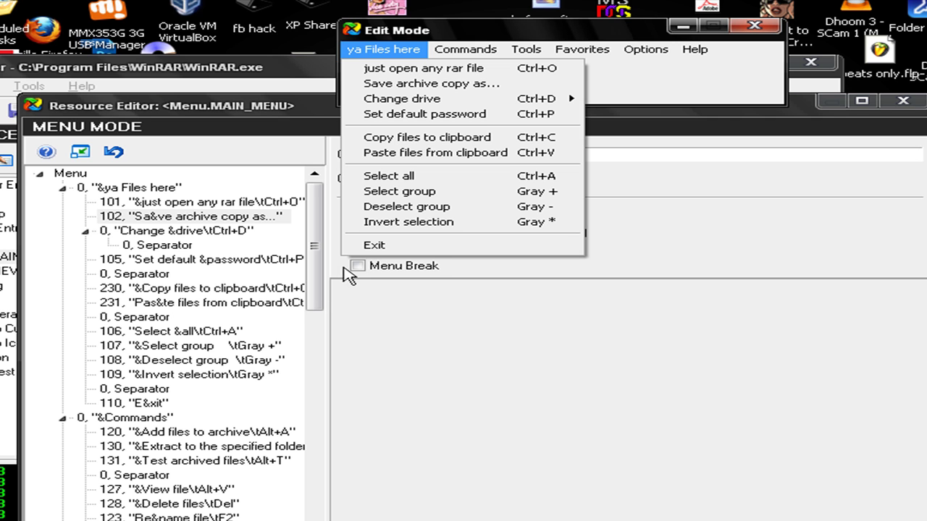
Change the Exit item's caption to "&Shutdown only world in zip" and check it in the menu preview.
{"action": "left_click", "coordinate": [150, 404]}
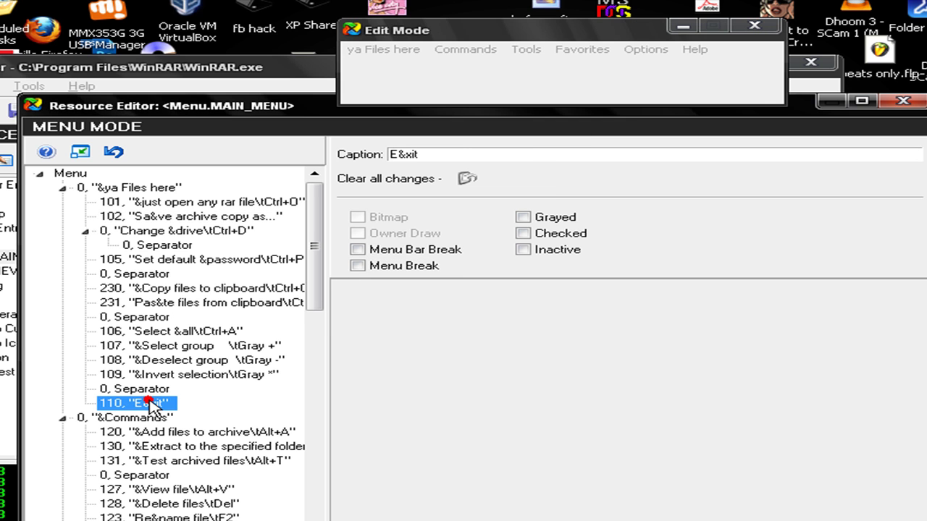
{"action": "left_click", "coordinate": [457, 154]}
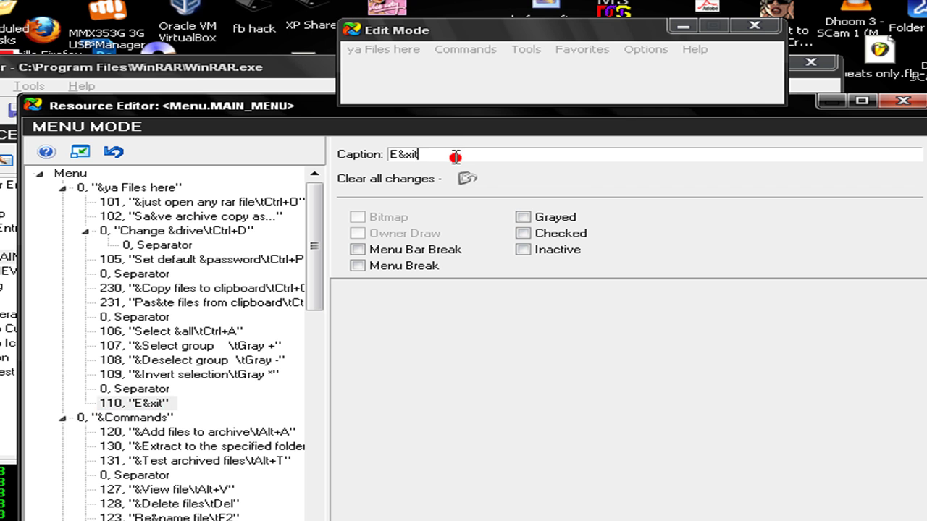
{"action": "key", "text": "Home"}
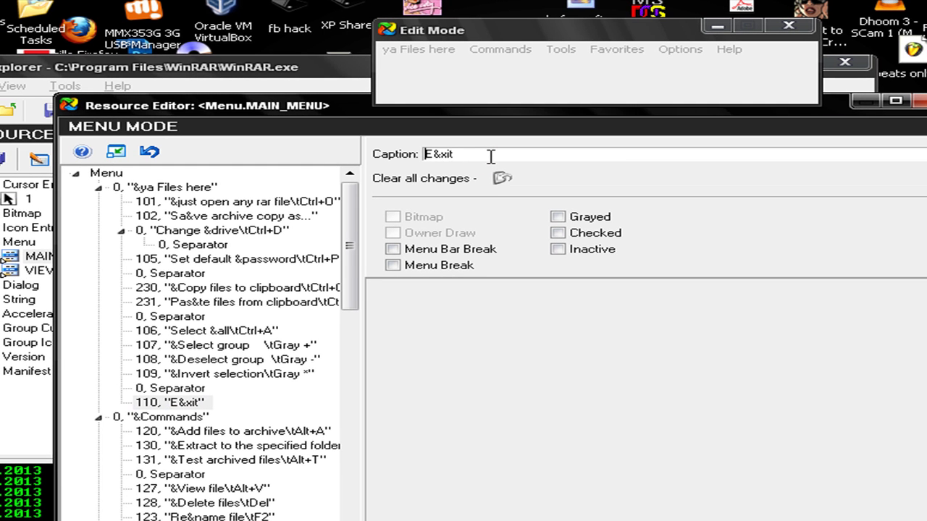
{"action": "key", "text": "Delete"}
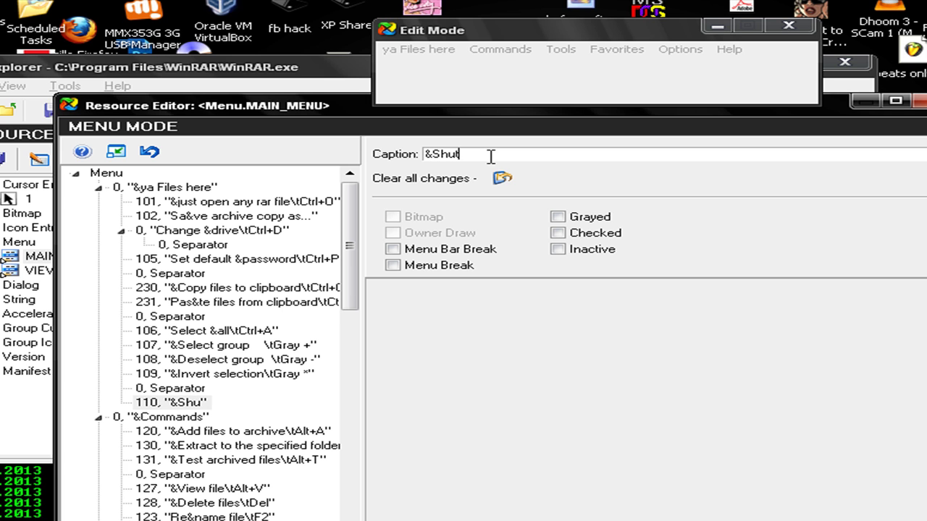
{"action": "type", "text": "wn only"}
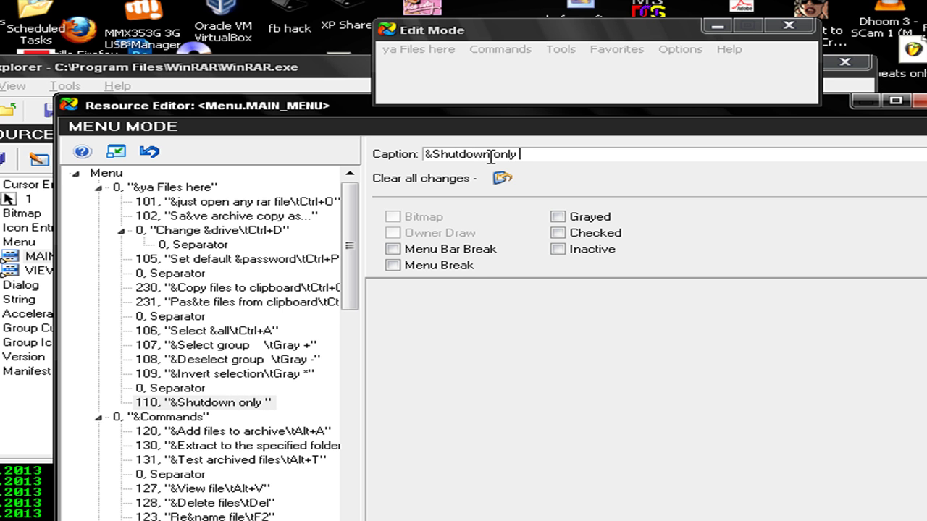
{"action": "type", "text": " win"}
{"action": "type", "text": "or"}
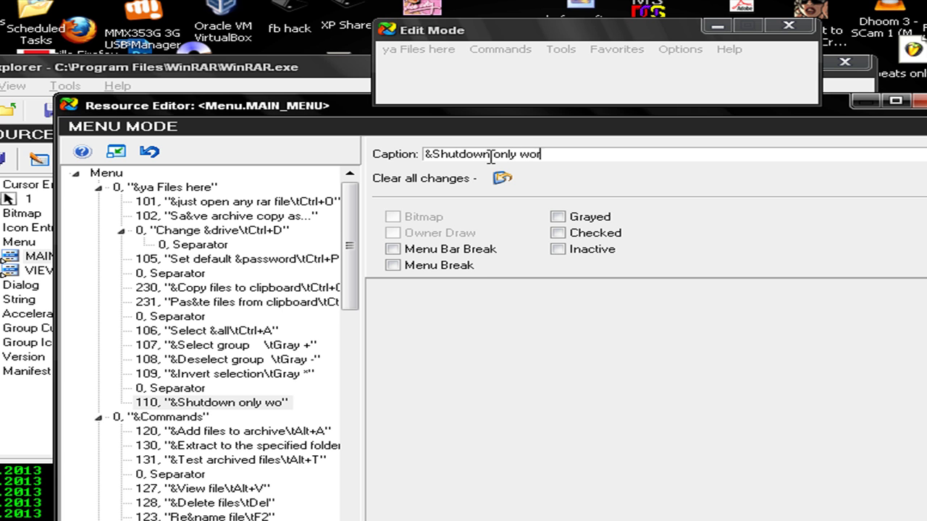
{"action": "type", "text": "ld in zip"}
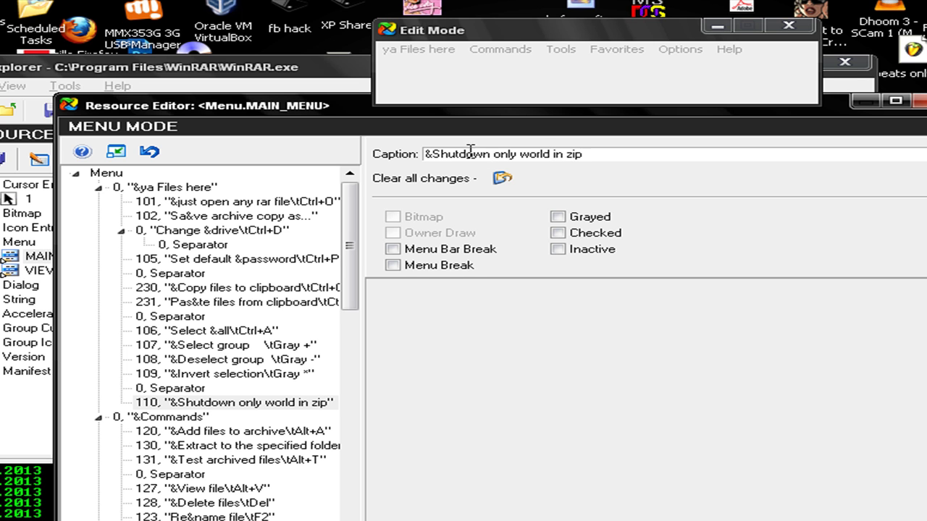
{"action": "left_click", "coordinate": [445, 49]}
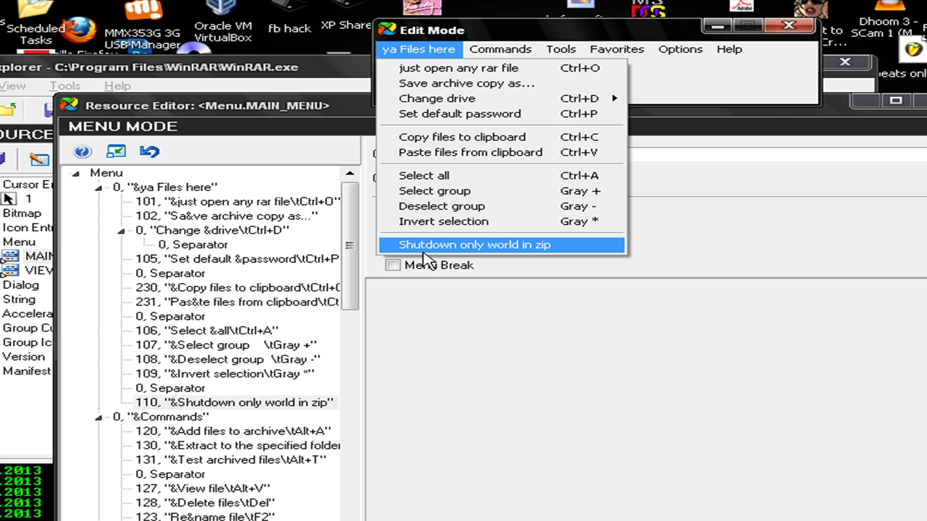
{"action": "left_click", "coordinate": [428, 356]}
Change the caption of the top-level Tools menu to "Champ's Tools" and check the renamed menus in the preview.
{"action": "left_click_drag", "start_coordinate": [349, 246], "coordinate": [312, 449]}
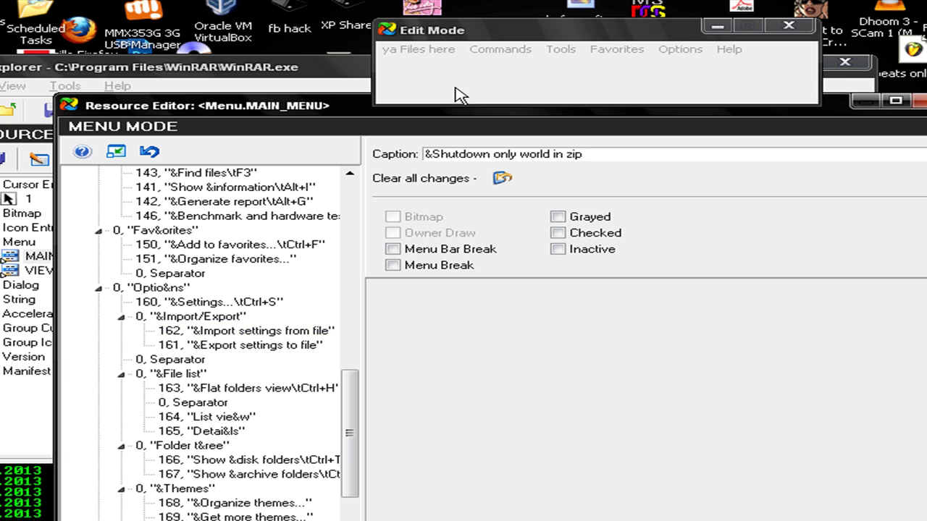
{"action": "left_click", "coordinate": [543, 58]}
{"action": "left_click", "coordinate": [544, 49]}
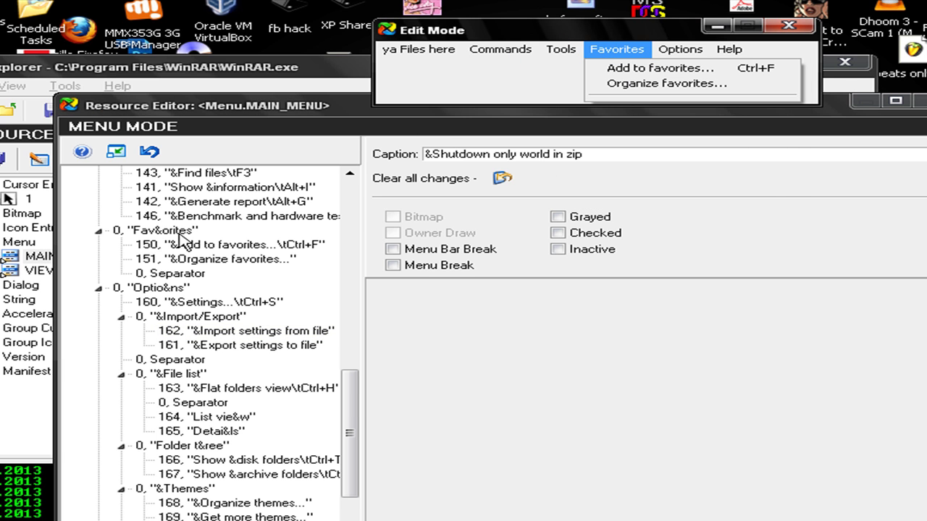
{"action": "left_click_drag", "start_coordinate": [351, 434], "coordinate": [355, 378]}
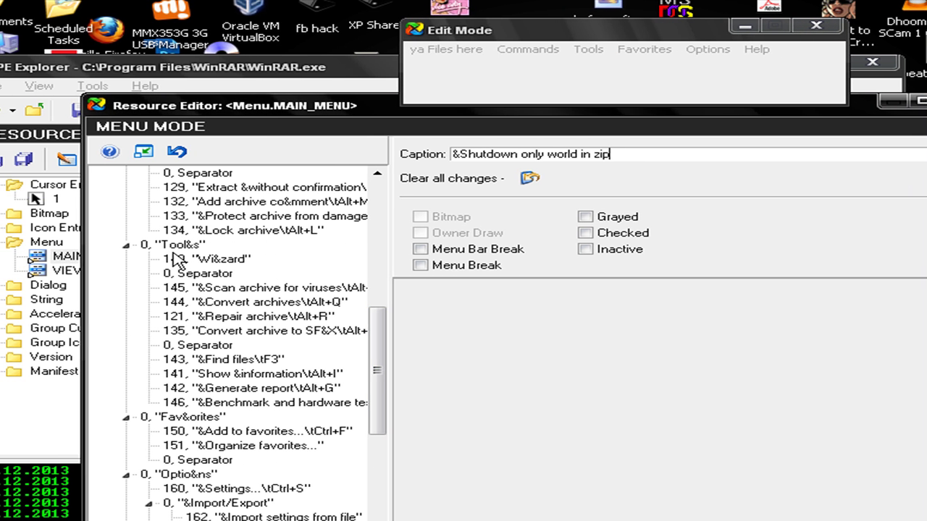
{"action": "left_click", "coordinate": [176, 246]}
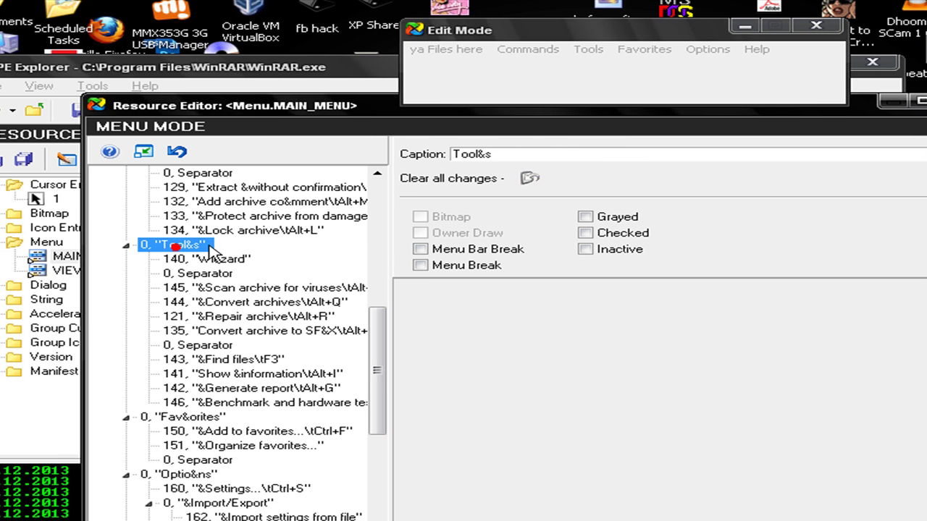
{"action": "double_click", "coordinate": [502, 155]}
{"action": "type", "text": "C"}
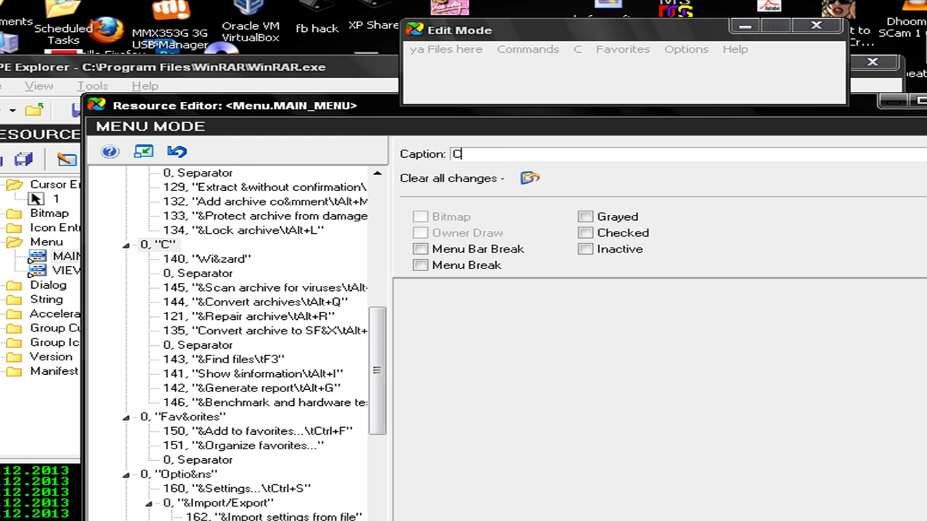
{"action": "type", "text": "hamp's Tools"}
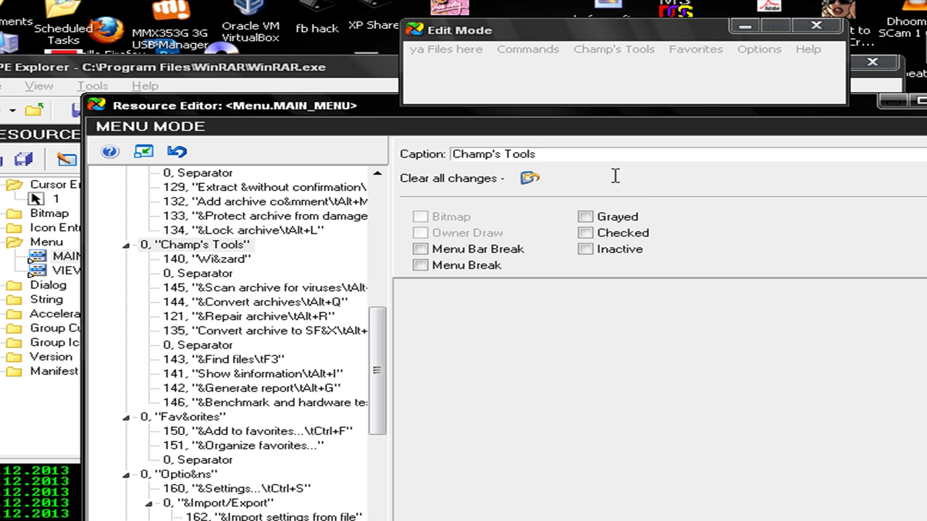
{"action": "left_click", "coordinate": [650, 50]}
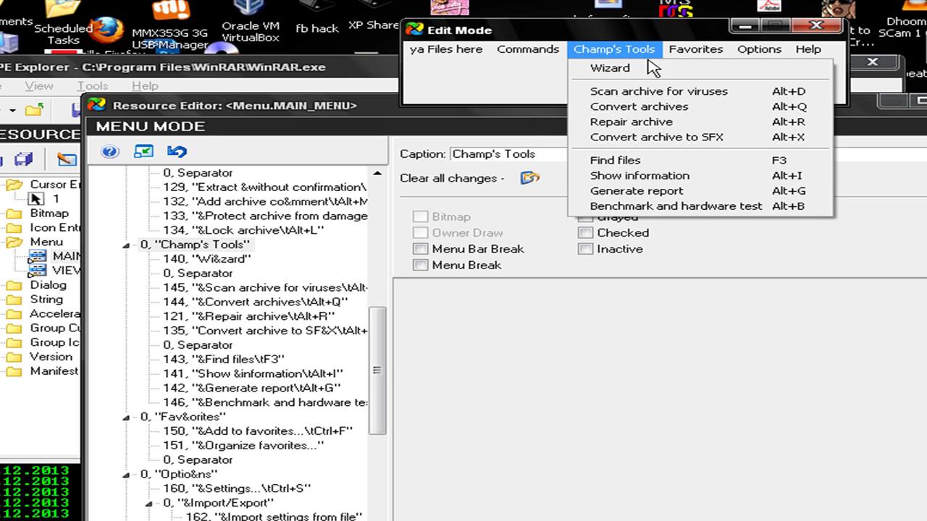
{"action": "mouse_move", "coordinate": [443, 52]}
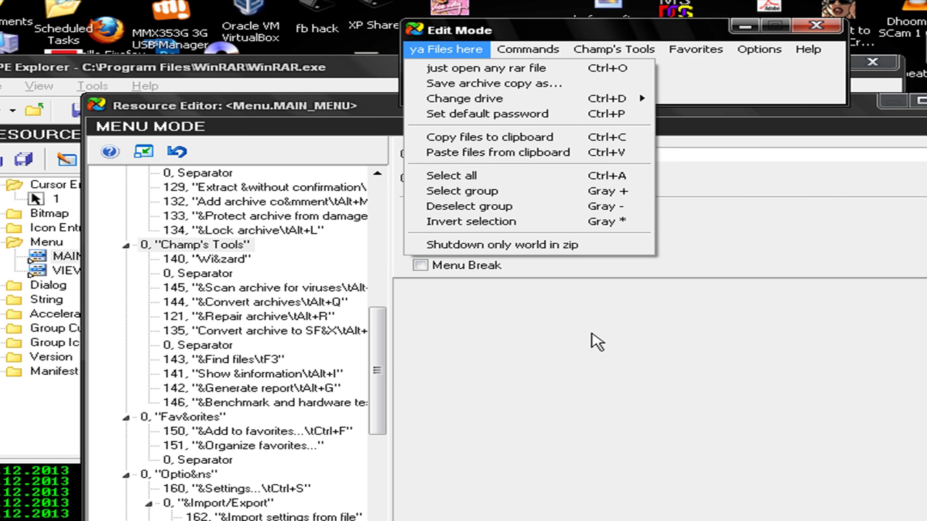
{"action": "left_click", "coordinate": [612, 427]}
Apply the changes to the MAIN_MENU resource, closing its editor, and select the VIEW_MENU resource.
{"action": "left_click", "coordinate": [838, 454]}
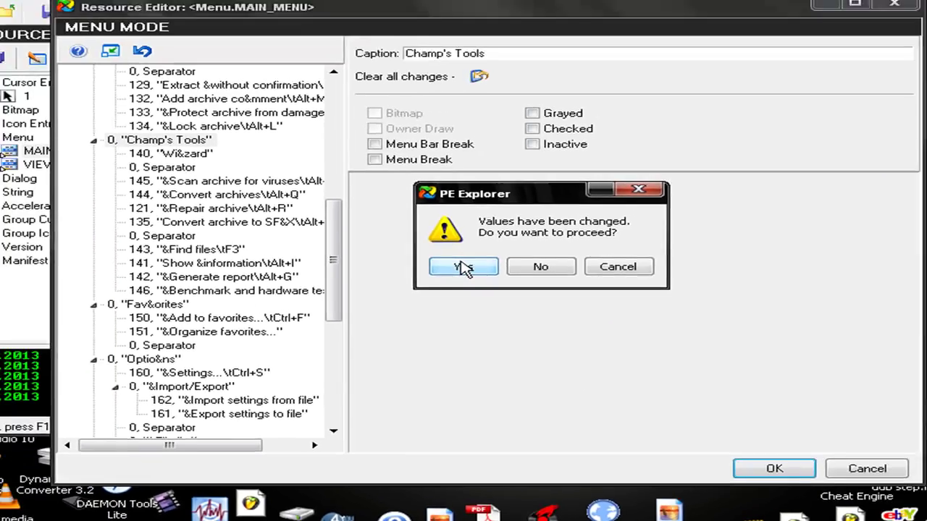
{"action": "left_click", "coordinate": [463, 268]}
{"action": "left_click", "coordinate": [33, 164]}
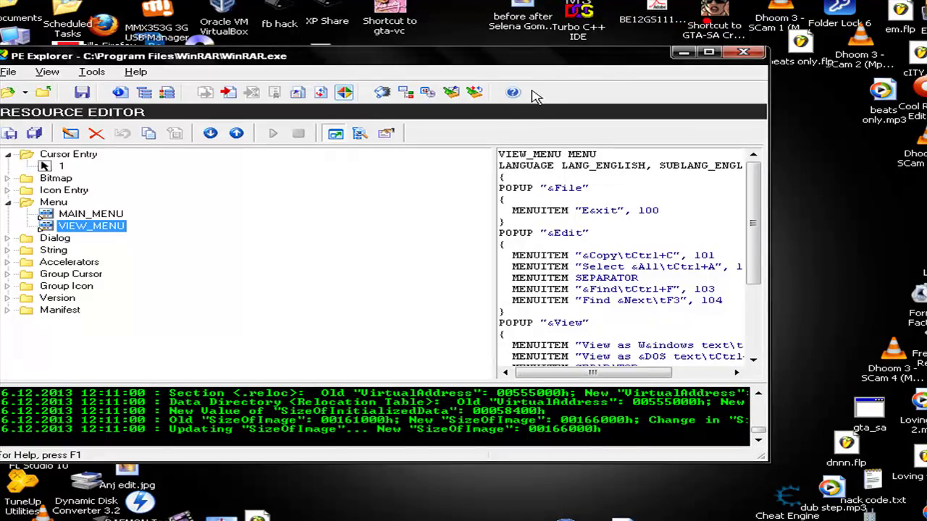
{"action": "left_click_drag", "start_coordinate": [517, 56], "coordinate": [614, 43]}
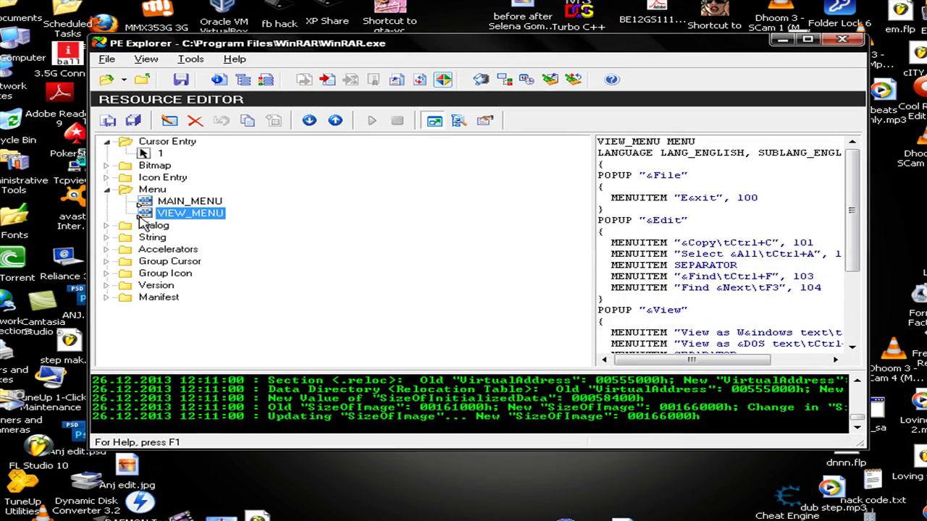
Collapse the Menu resources, expand the Dialog resources and look through the scripts from ABOUTRARDLG to CMDWNDCONVERT.
{"action": "left_click", "coordinate": [106, 189]}
{"action": "left_click", "coordinate": [107, 201]}
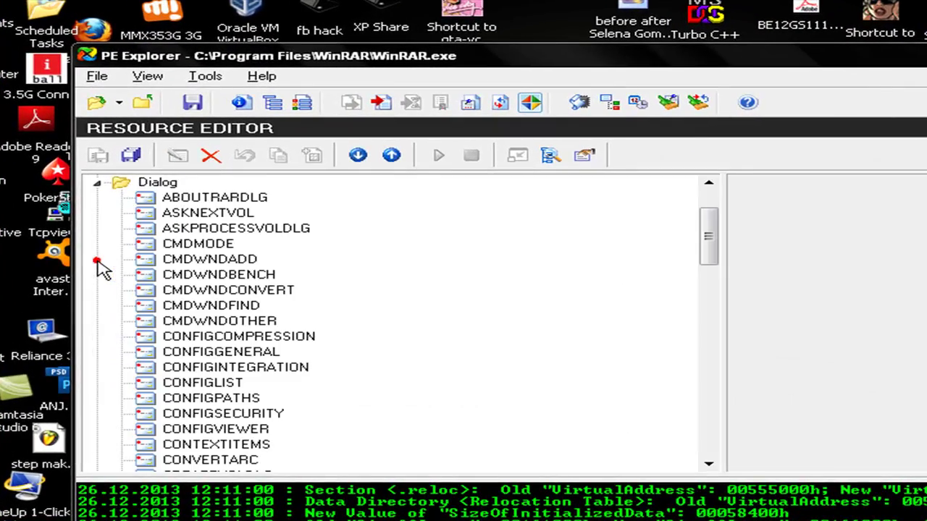
{"action": "left_click", "coordinate": [176, 200]}
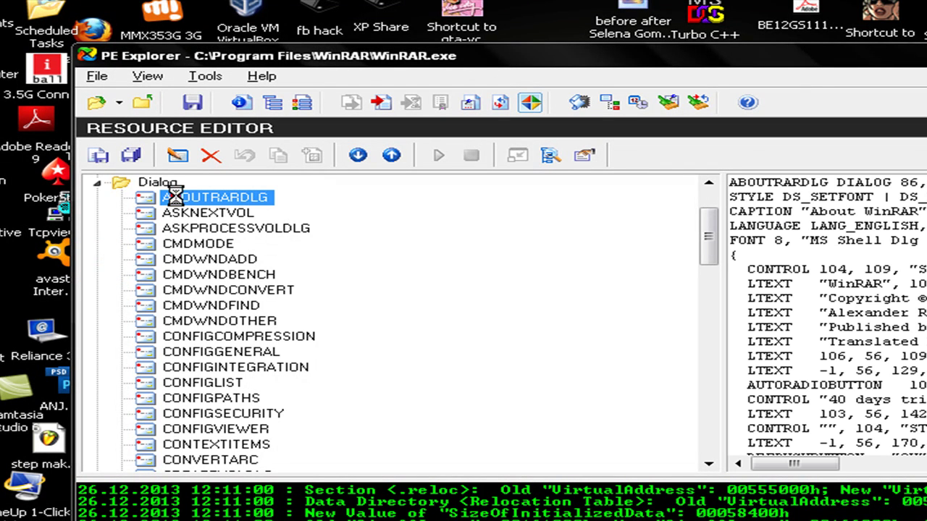
{"action": "left_click", "coordinate": [246, 212]}
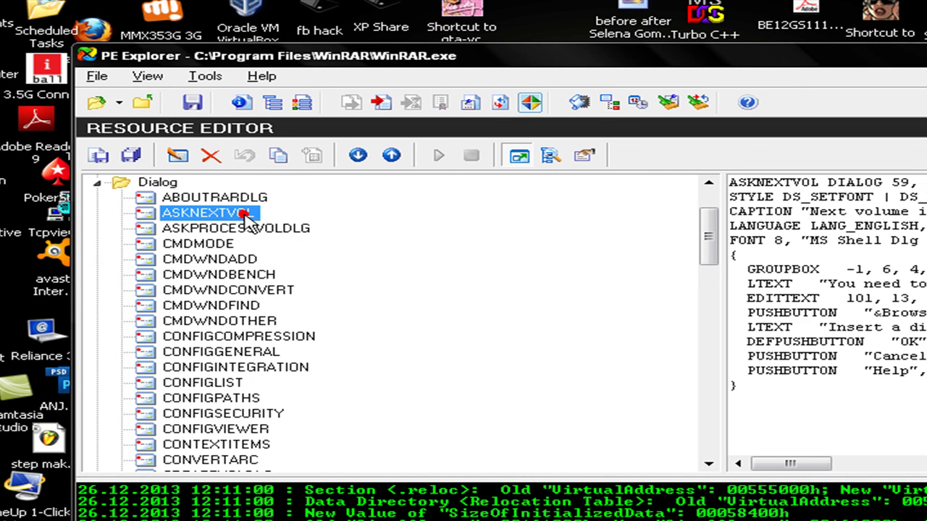
{"action": "left_click", "coordinate": [217, 228]}
{"action": "left_click", "coordinate": [223, 259]}
{"action": "left_click", "coordinate": [217, 289]}
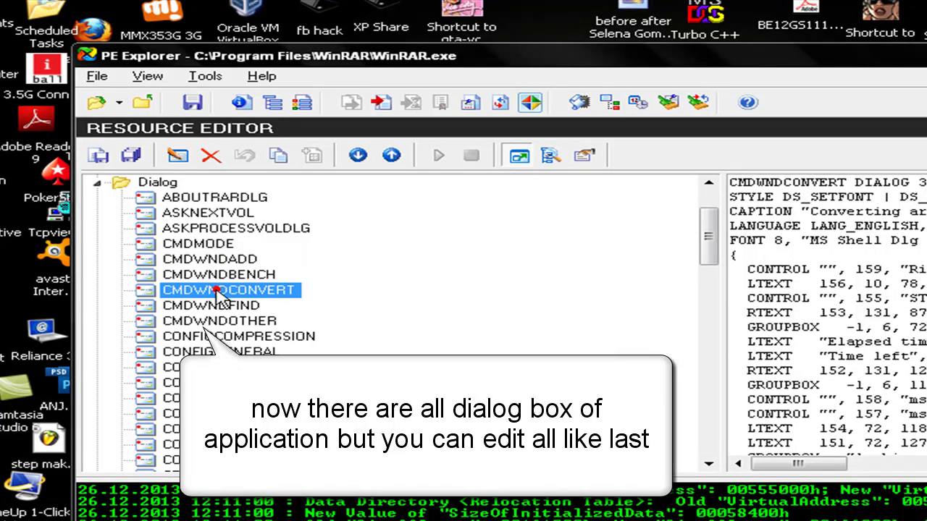
{"action": "left_click", "coordinate": [215, 261]}
{"action": "double_click", "coordinate": [321, 255]}
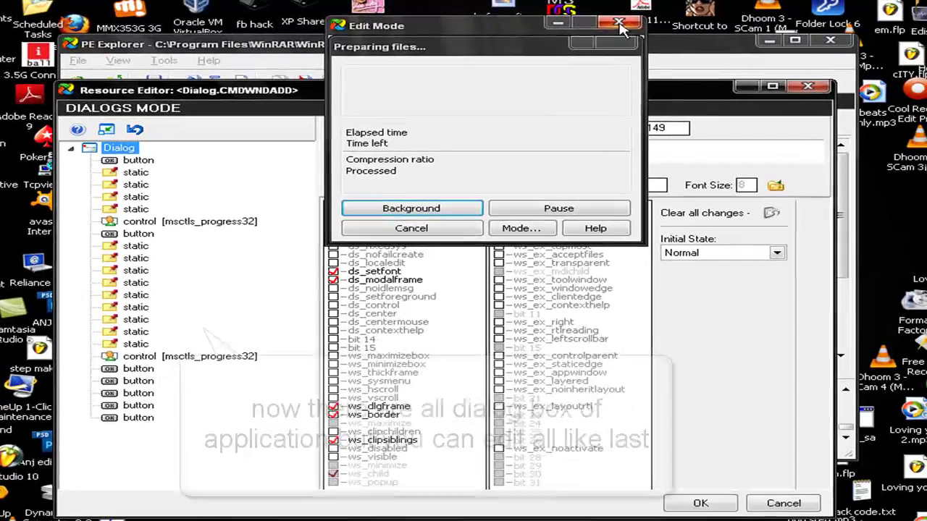
{"action": "left_click", "coordinate": [619, 25]}
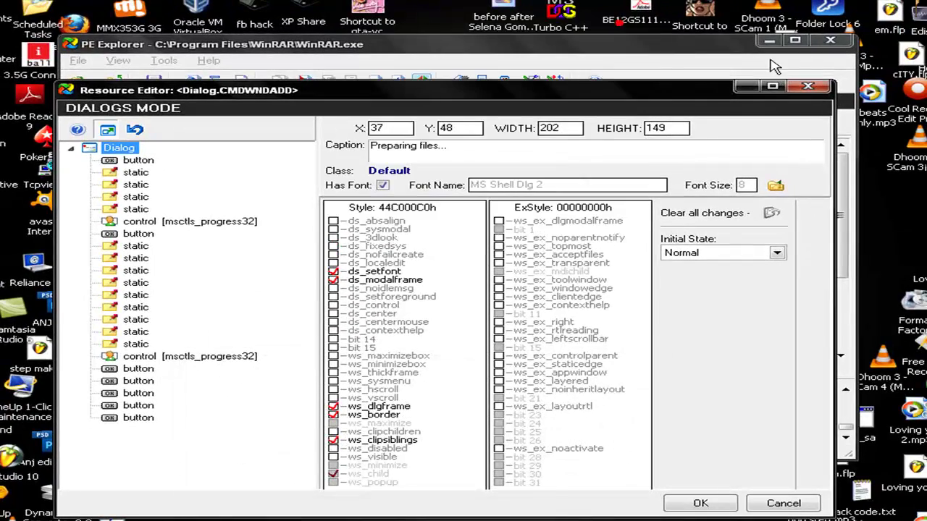
{"action": "left_click", "coordinate": [807, 85]}
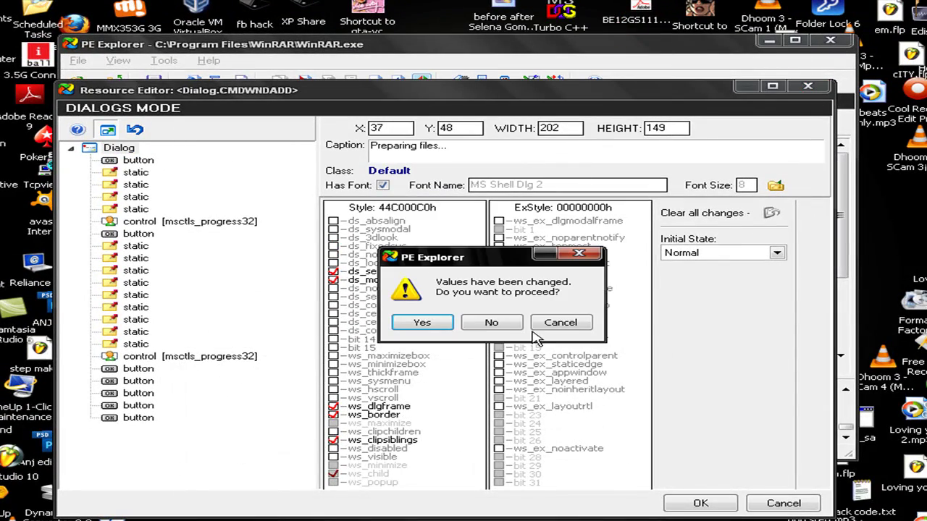
{"action": "left_click", "coordinate": [491, 323]}
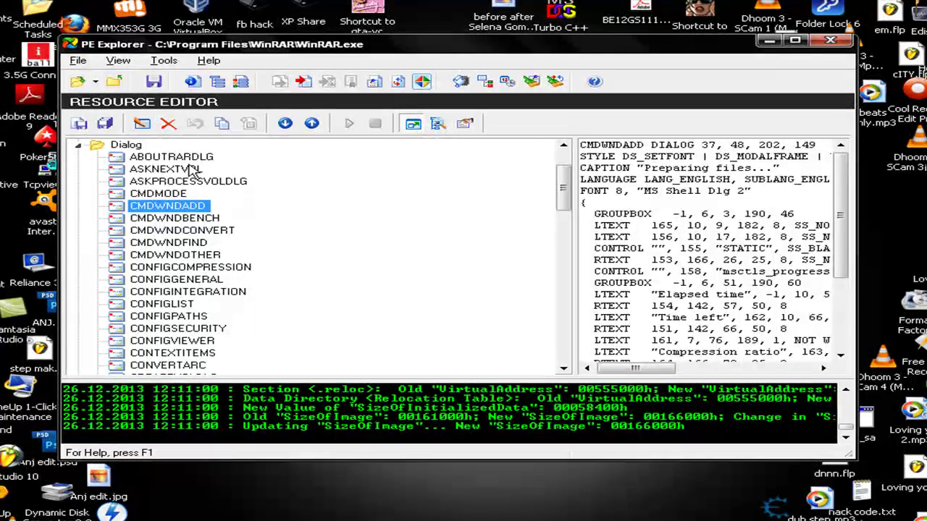
Turn on the dialog preview and look through the dialogs from ABOUTRARDLG to CMDWNDFIND.
{"action": "left_click", "coordinate": [173, 157]}
{"action": "left_click", "coordinate": [413, 124]}
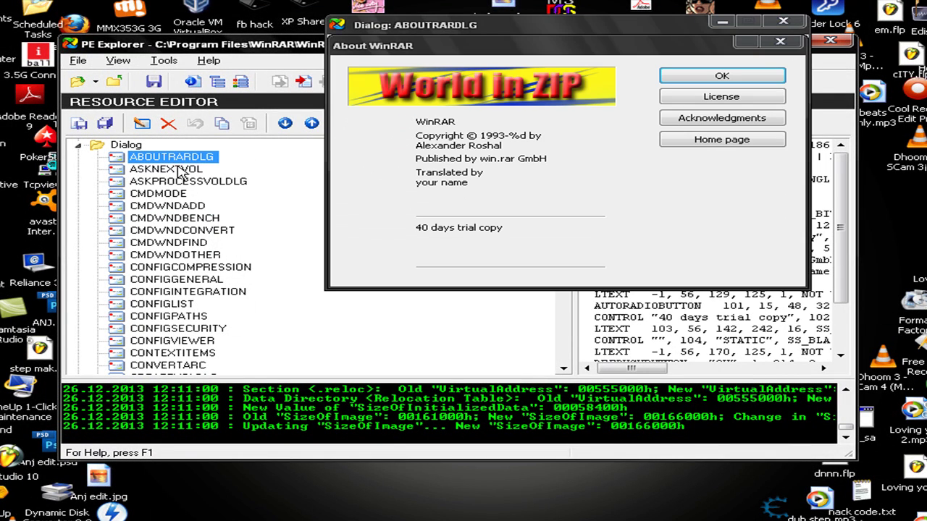
{"action": "left_click", "coordinate": [176, 168]}
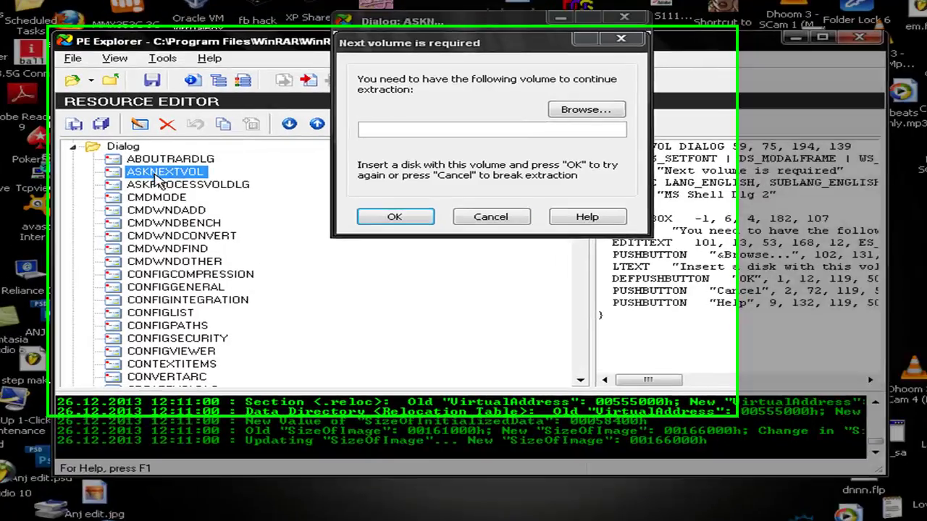
{"action": "left_click", "coordinate": [155, 183]}
{"action": "left_click", "coordinate": [165, 209]}
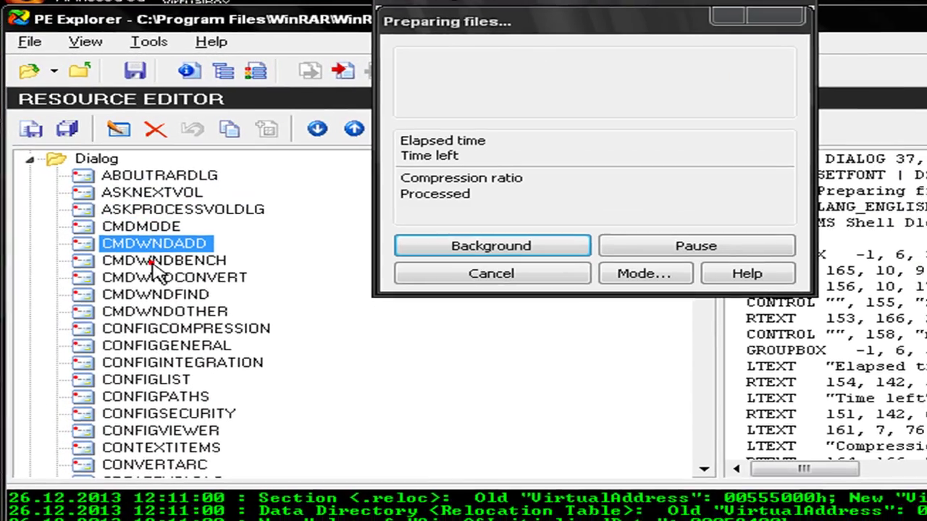
{"action": "left_click", "coordinate": [161, 262]}
{"action": "left_click", "coordinate": [160, 278]}
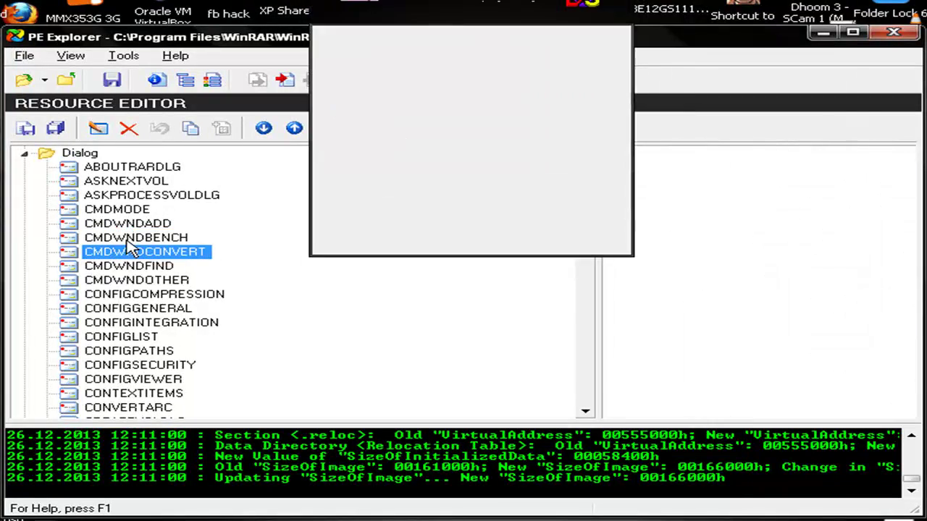
{"action": "key", "text": "Down"}
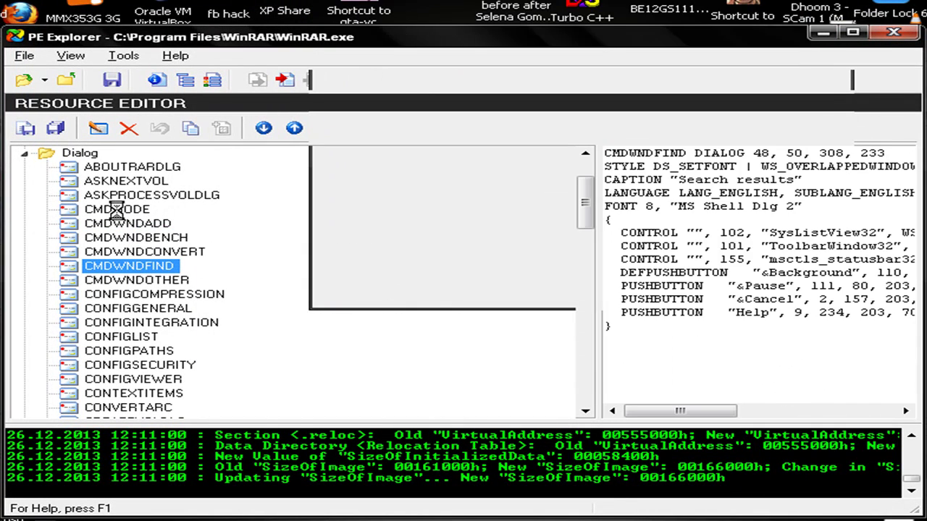
Open the ABOUTRARDLG dialog resource for editing.
{"action": "left_click", "coordinate": [120, 168]}
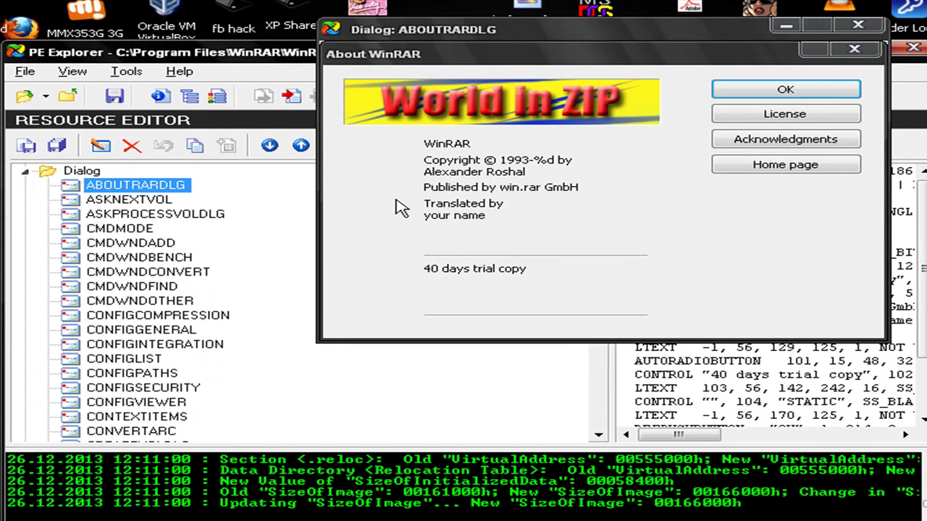
{"action": "right_click", "coordinate": [154, 183]}
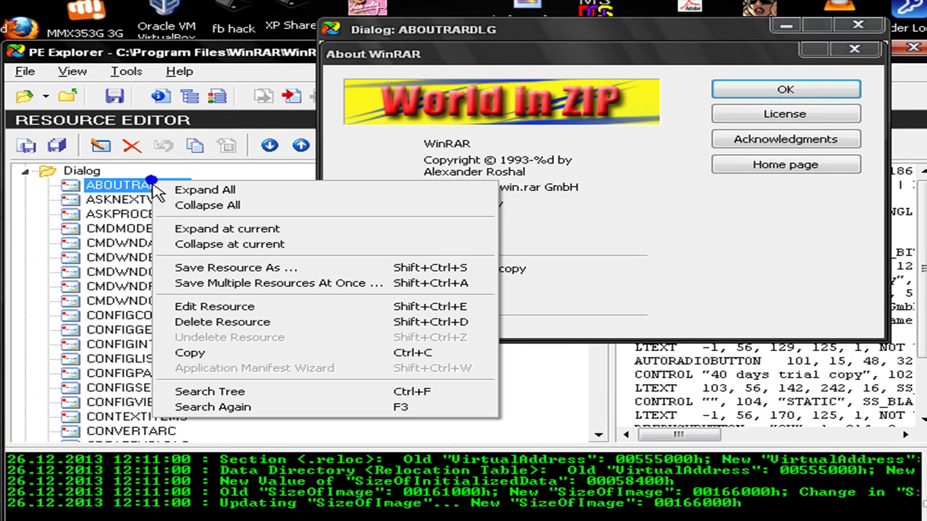
{"action": "left_click", "coordinate": [307, 314]}
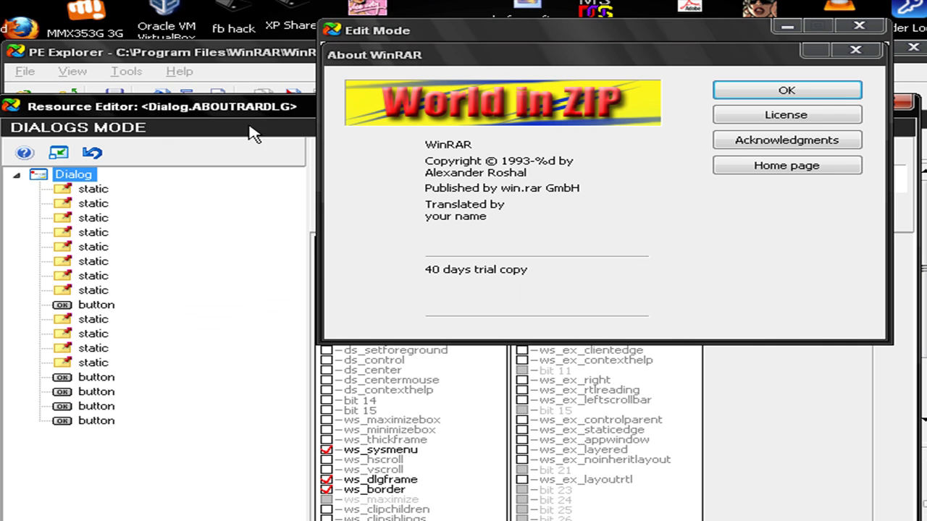
Move the About dialog preview clear of the caption field and change the WinRAR text line's caption to "World In ZIP".
{"action": "left_click", "coordinate": [454, 145]}
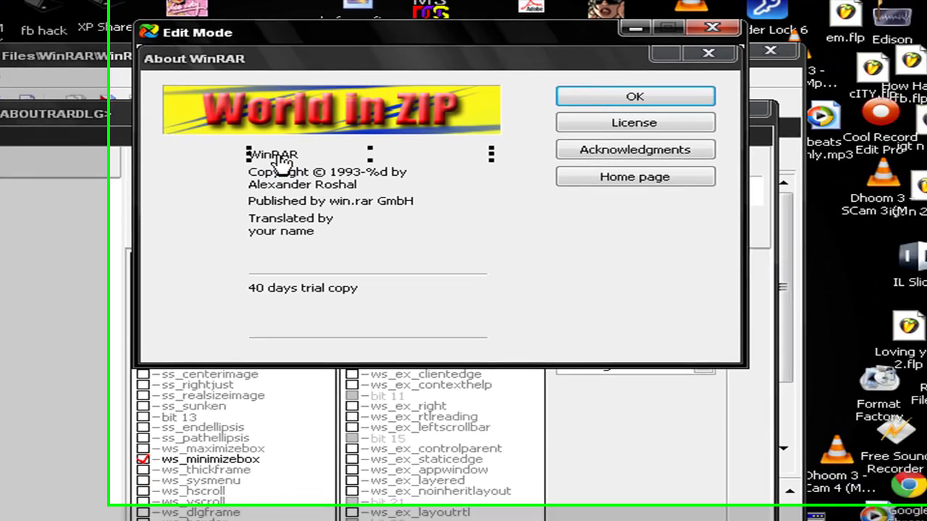
{"action": "left_click", "coordinate": [174, 162]}
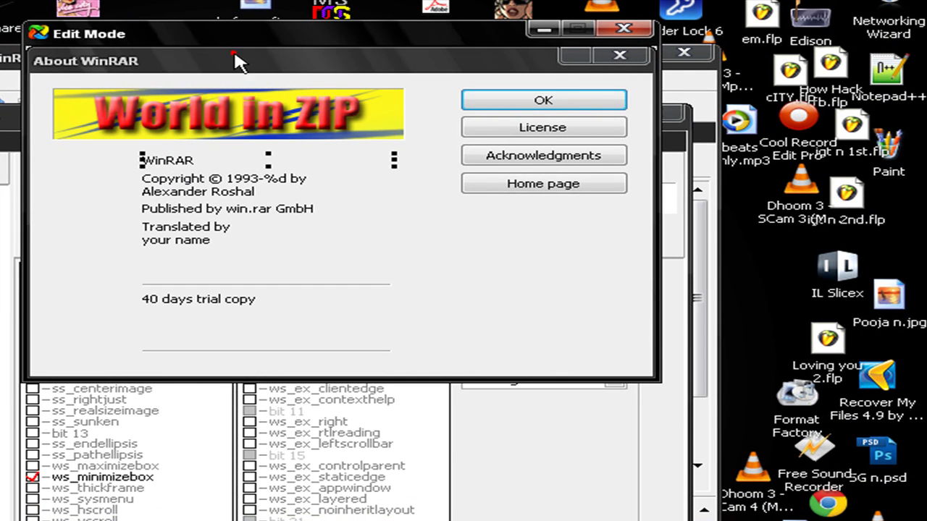
{"action": "left_click_drag", "start_coordinate": [272, 40], "coordinate": [596, 8]}
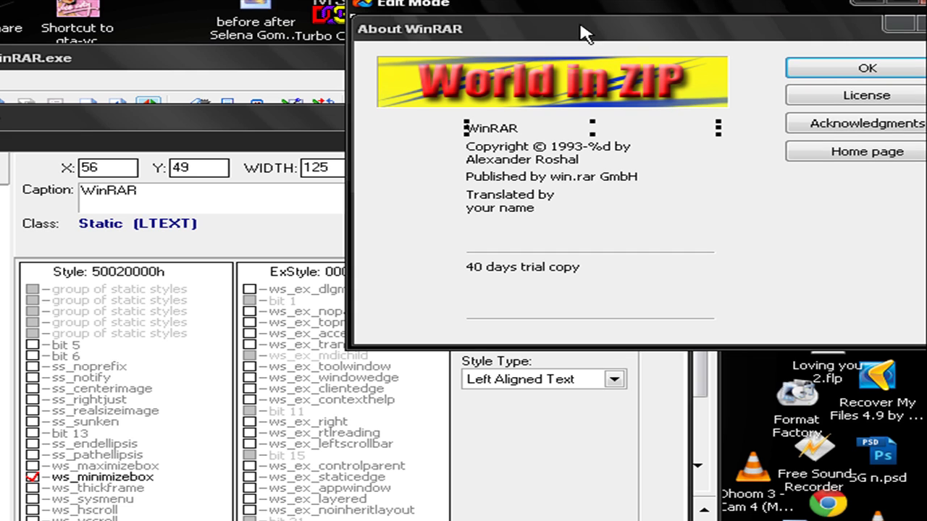
{"action": "left_click", "coordinate": [492, 128]}
{"action": "left_click", "coordinate": [492, 129]}
{"action": "left_click", "coordinate": [494, 130]}
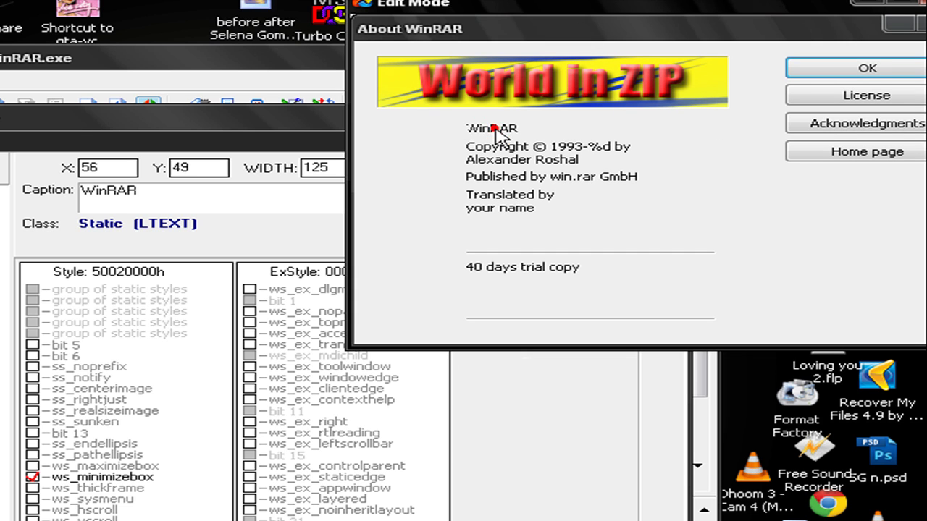
{"action": "left_click", "coordinate": [495, 135]}
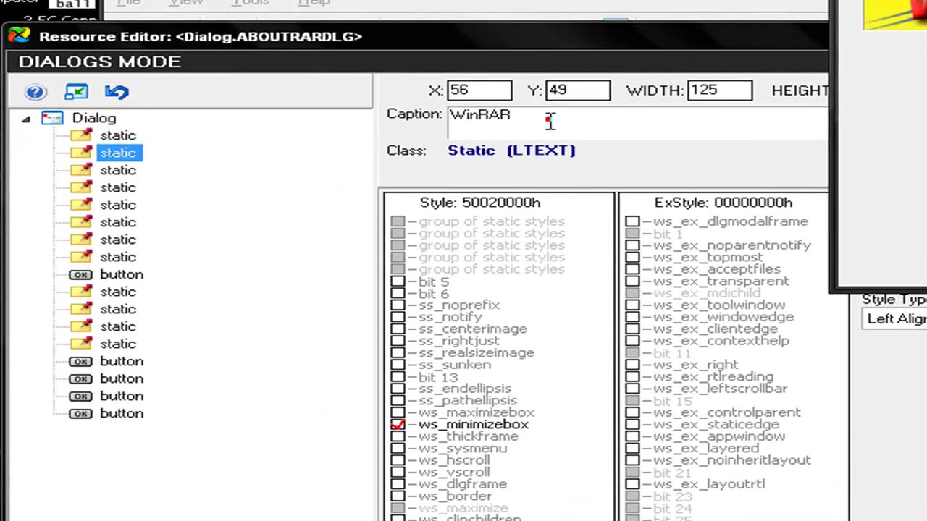
{"action": "double_click", "coordinate": [435, 106]}
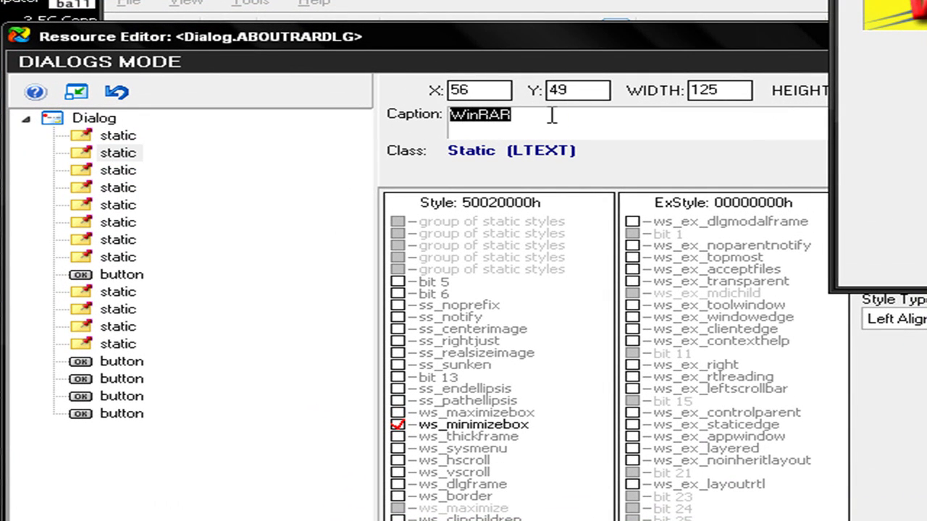
{"action": "type", "text": "World In"}
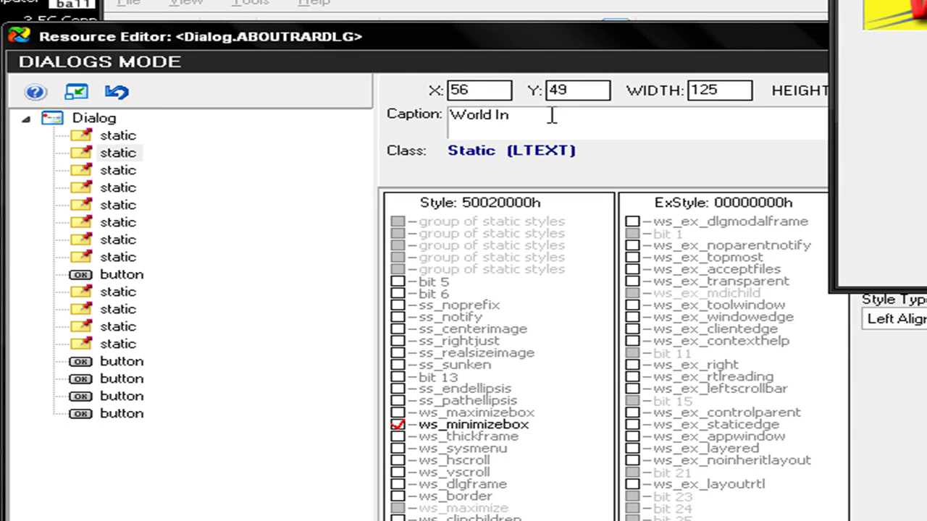
{"action": "type", "text": " ZIP"}
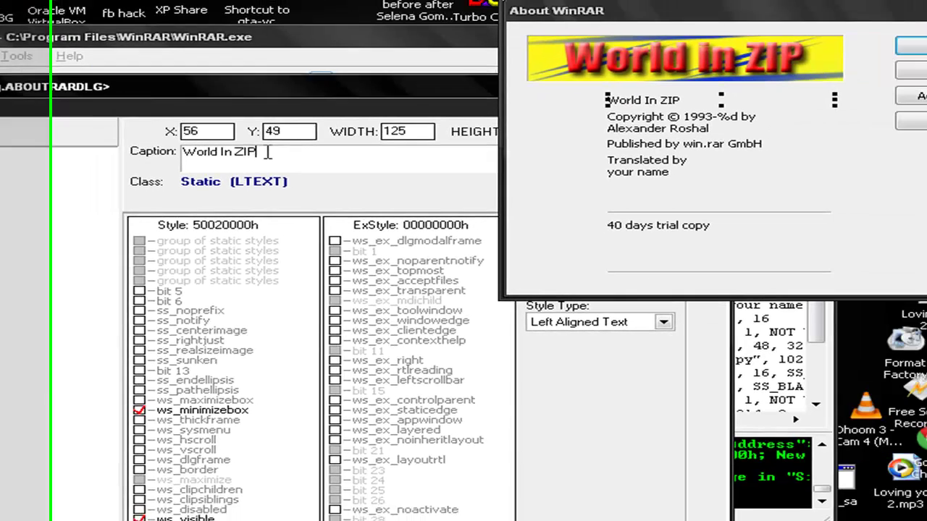
Change the copyright line's caption in the About dialog to "Copyright © 2014 by".
{"action": "left_click", "coordinate": [605, 126]}
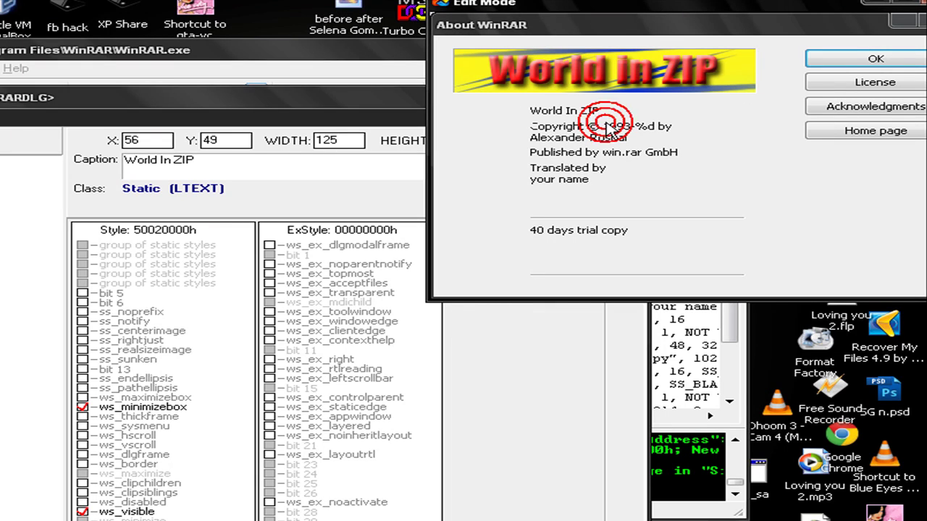
{"action": "left_click", "coordinate": [257, 160]}
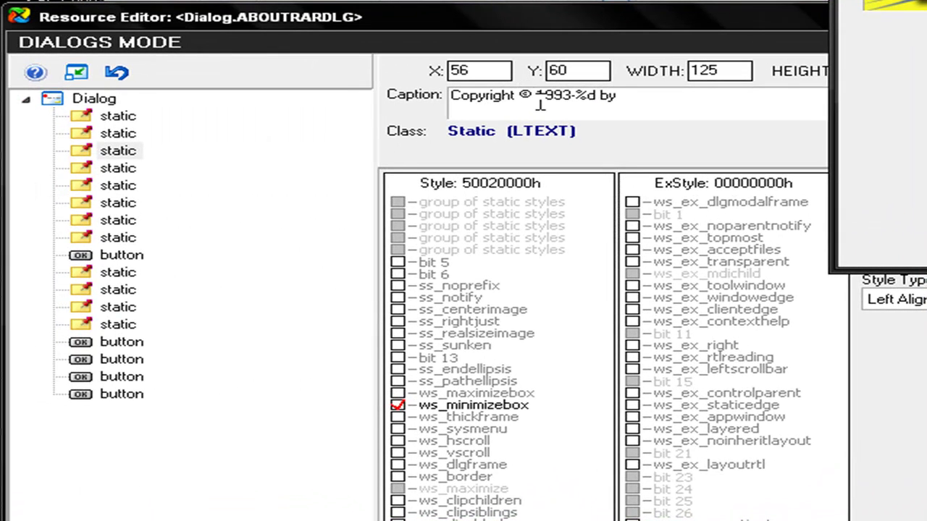
{"action": "left_click_drag", "start_coordinate": [542, 102], "coordinate": [577, 101]}
{"action": "key", "text": "BackSpace"}
{"action": "key", "text": "BackSpace"}
{"action": "type", "text": "201"}
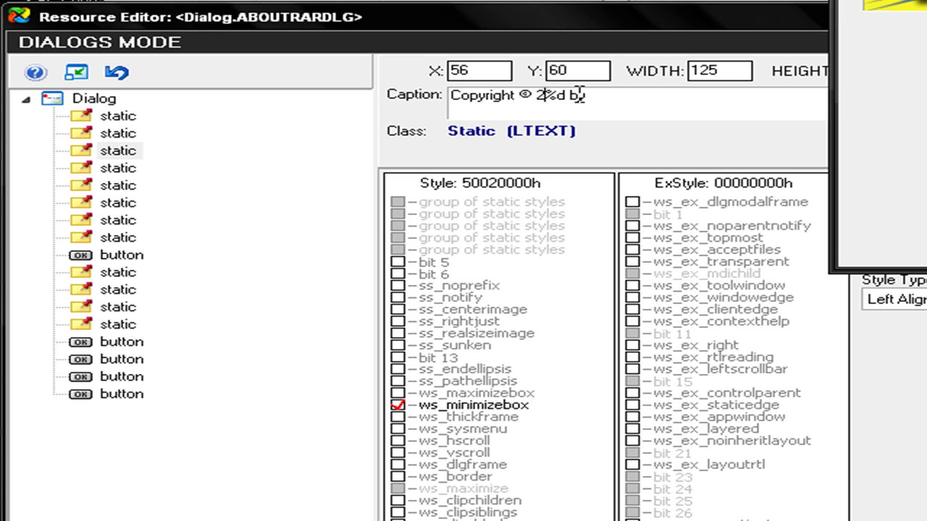
{"action": "type", "text": "4"}
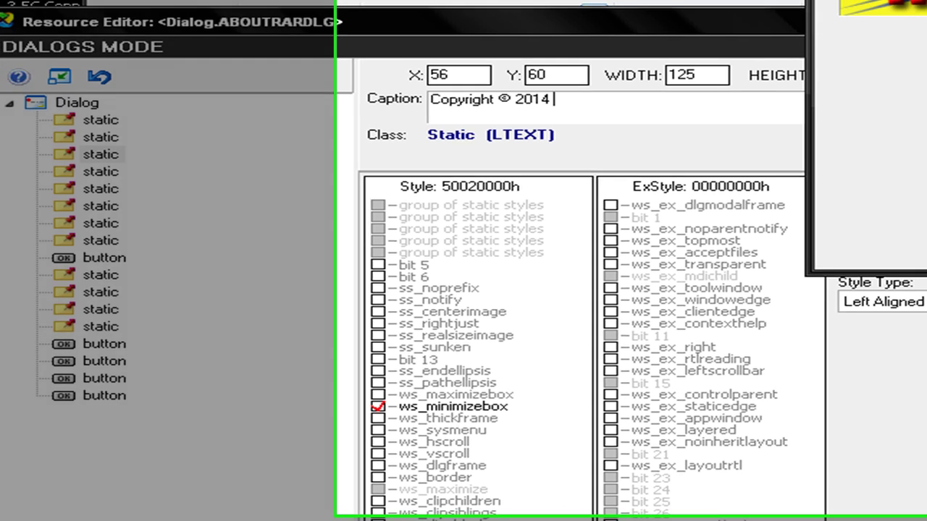
{"action": "type", "text": "by"}
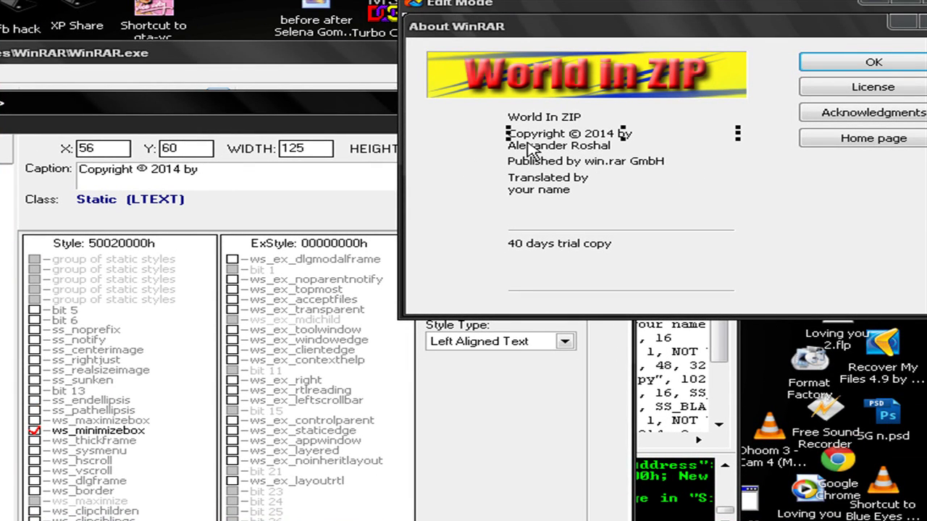
Replace the author name beneath the copyright line with "Lifeishackingl.blogspot.com".
{"action": "left_click", "coordinate": [528, 148]}
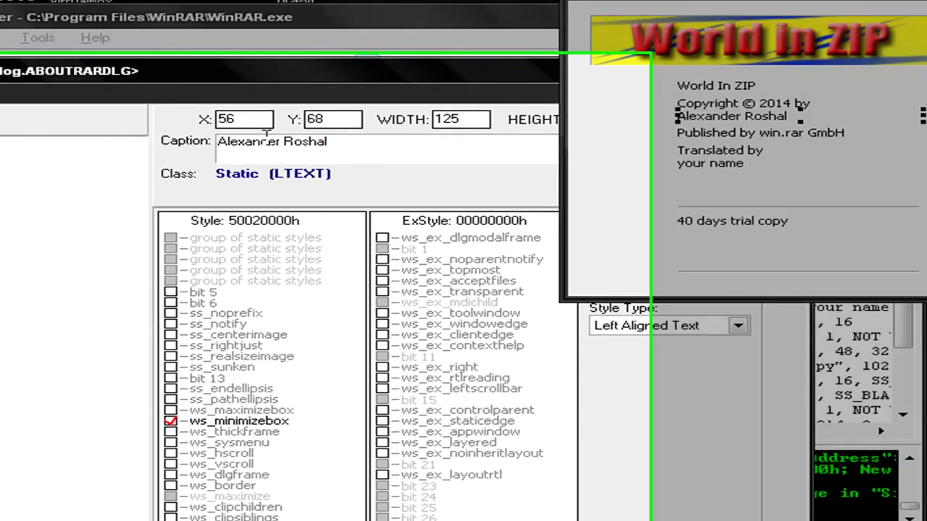
{"action": "double_click", "coordinate": [113, 168]}
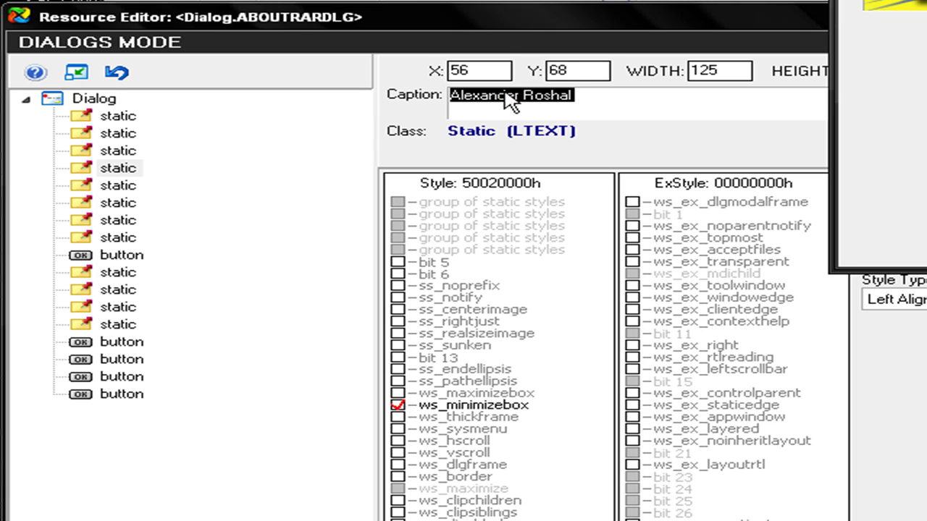
{"action": "type", "text": "Lifeishacking"}
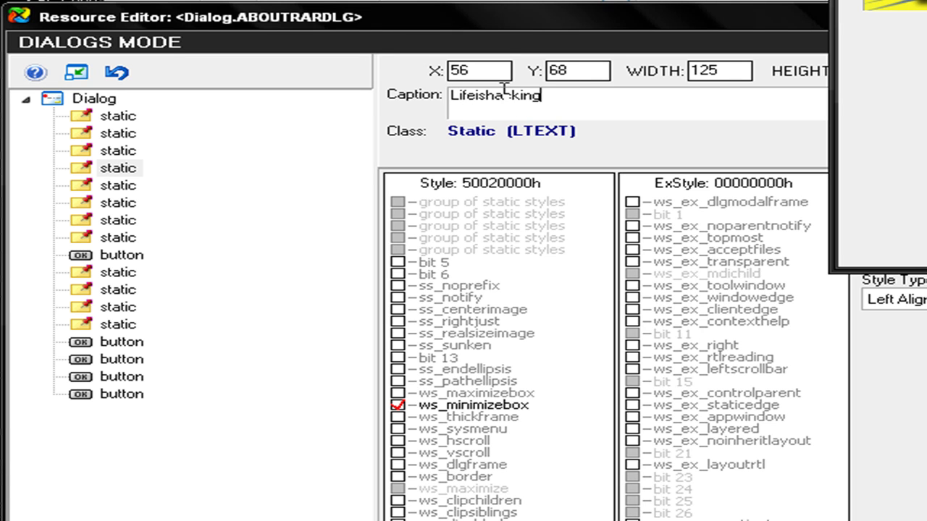
{"action": "type", "text": "l.blogspot.com"}
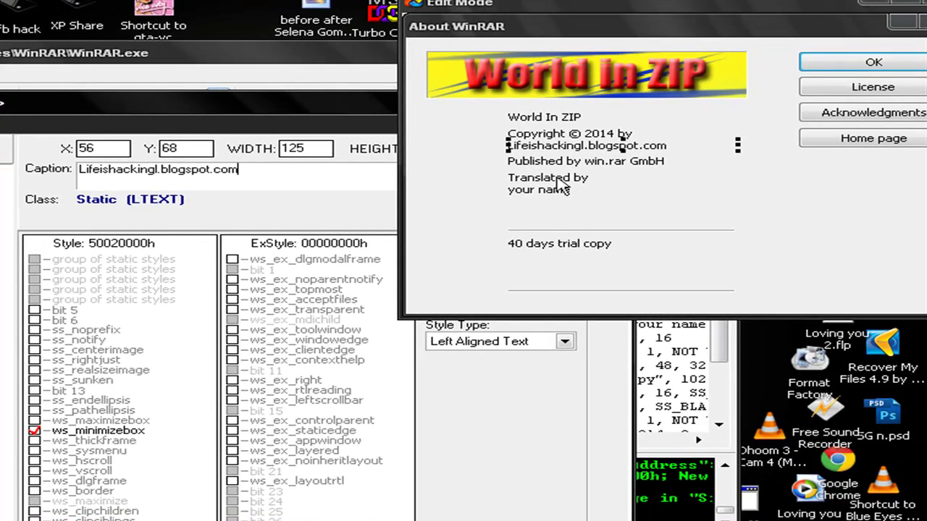
Replace the publisher name in the "Published by" line so the caption reads "Published by world in ZIP champ's AKs".
{"action": "left_click", "coordinate": [601, 163]}
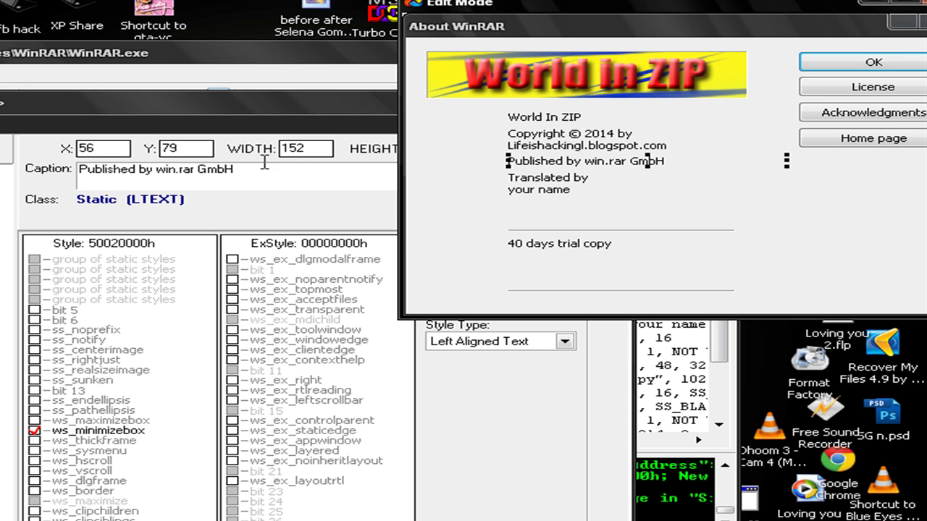
{"action": "left_click_drag", "start_coordinate": [236, 167], "coordinate": [199, 168]}
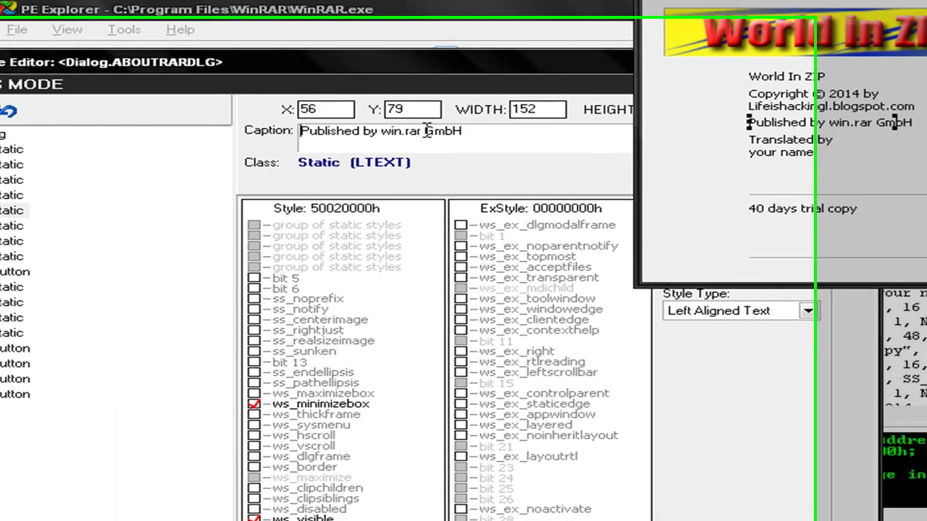
{"action": "mouse_move", "coordinate": [530, 113]}
{"action": "left_mouse_down"}
{"action": "mouse_move", "coordinate": [540, 113]}
{"action": "mouse_move", "coordinate": [459, 113]}
{"action": "mouse_move", "coordinate": [491, 117]}
{"action": "left_mouse_up"}
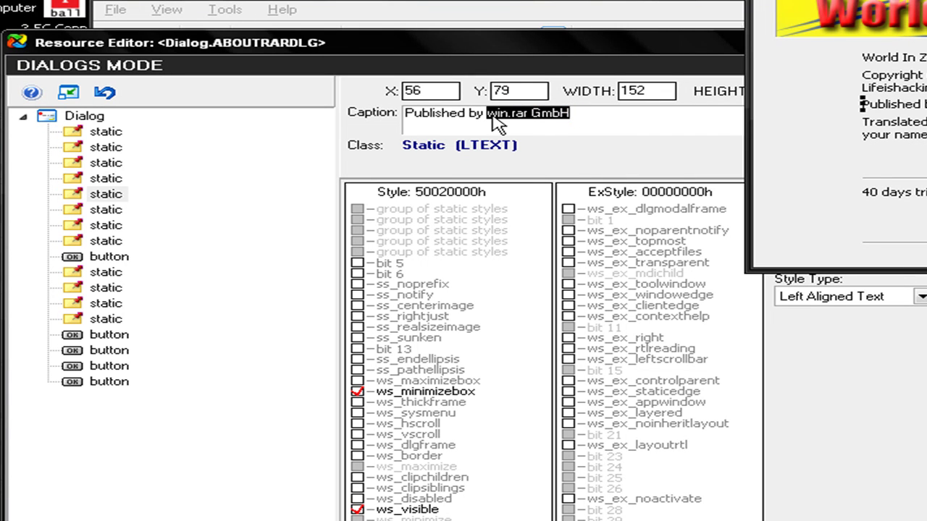
{"action": "key", "text": "BackSpace"}
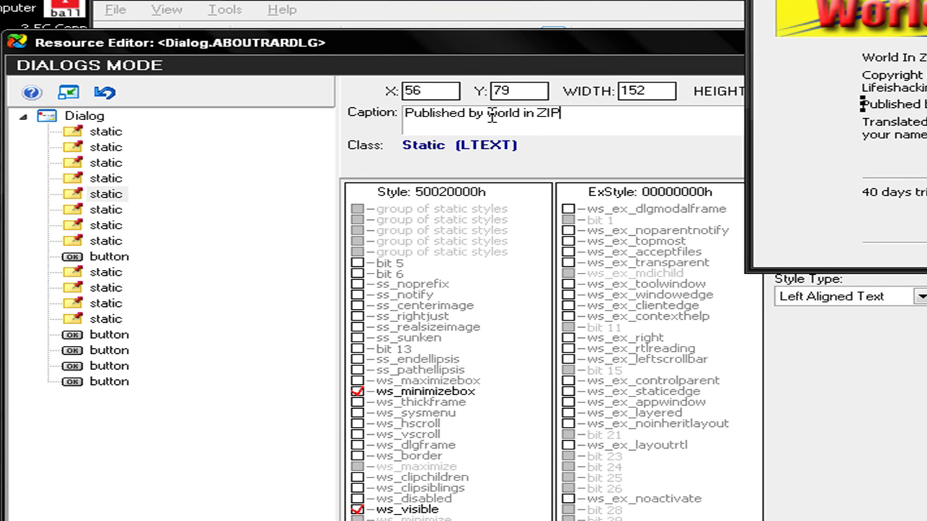
{"action": "type", "text": "World in ZIP champ's AKs"}
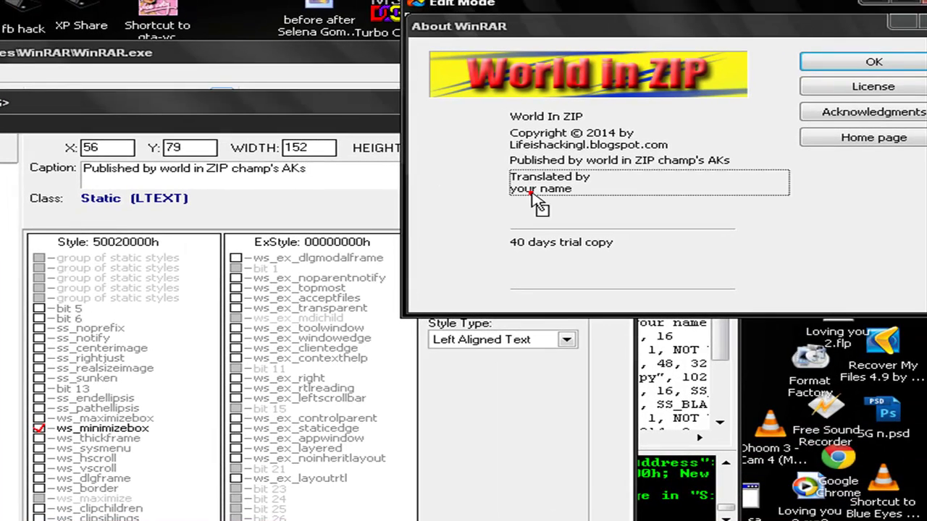
Change the number of days in the trial copy line so its caption reads "999999 days trial copy".
{"action": "left_click", "coordinate": [847, 141]}
{"action": "left_click", "coordinate": [534, 250]}
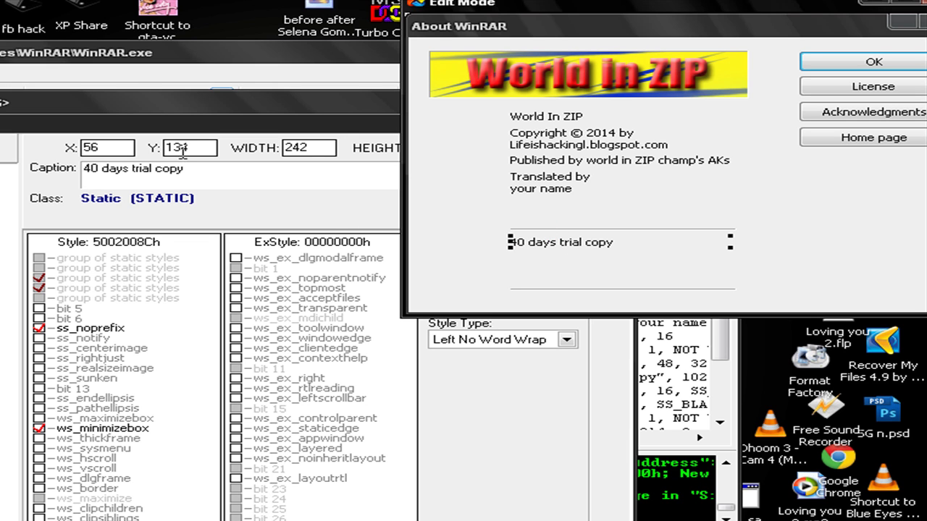
{"action": "left_click", "coordinate": [88, 169]}
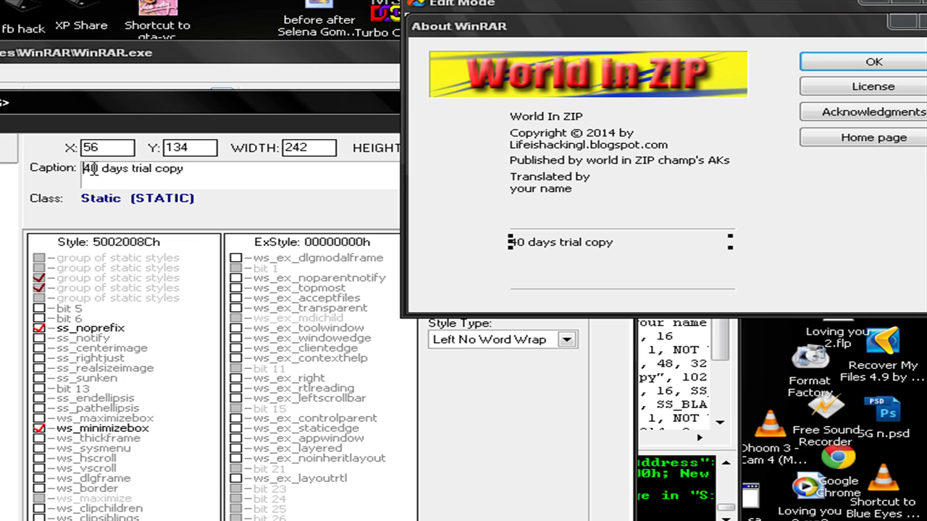
{"action": "left_click_drag", "start_coordinate": [99, 168], "coordinate": [82, 168]}
{"action": "key", "text": "BackSpace"}
{"action": "type", "text": "999999"}
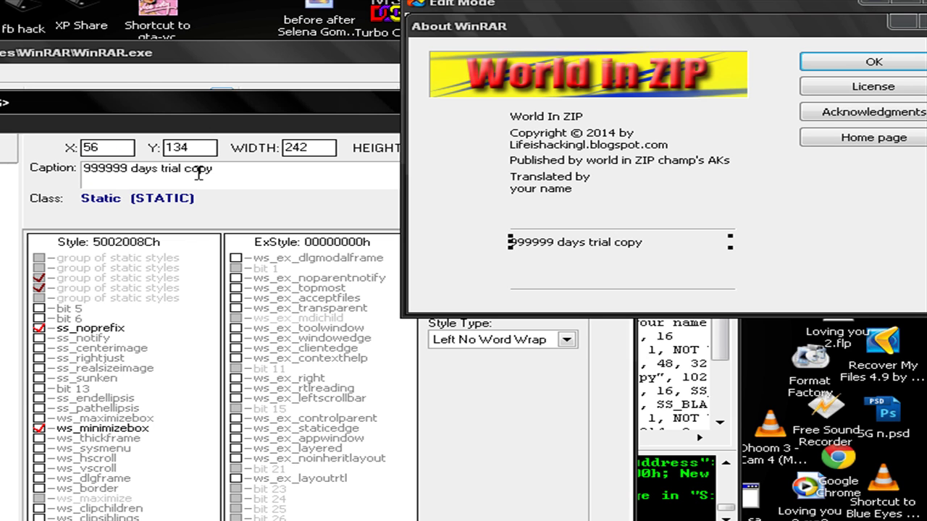
Replace the "your name" placeholder in the "Translated by" text with "The Matrix".
{"action": "left_click", "coordinate": [532, 184]}
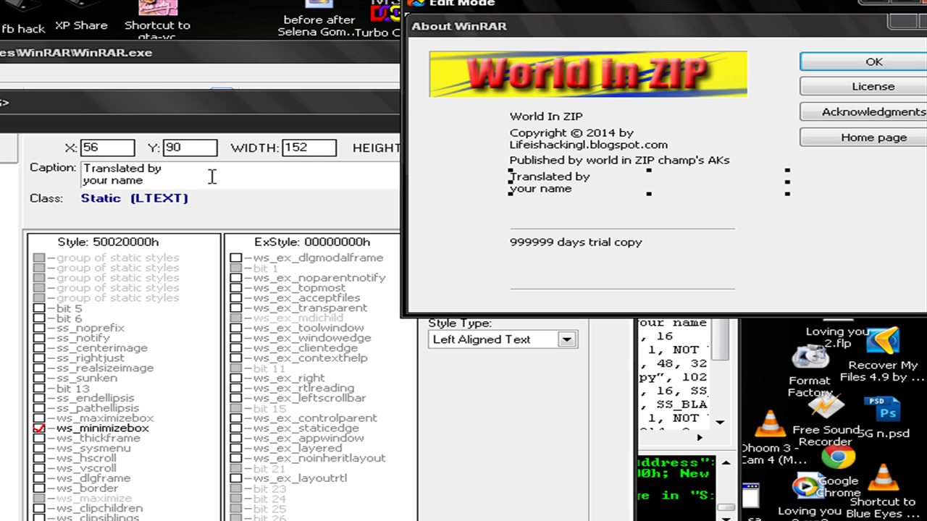
{"action": "left_click", "coordinate": [145, 182]}
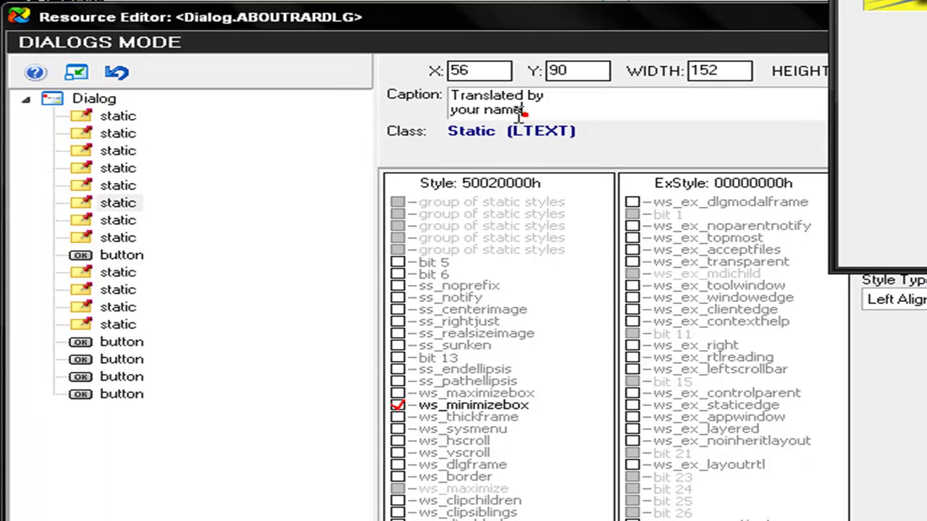
{"action": "left_click_drag", "start_coordinate": [522, 110], "coordinate": [438, 127]}
{"action": "type", "text": "T"}
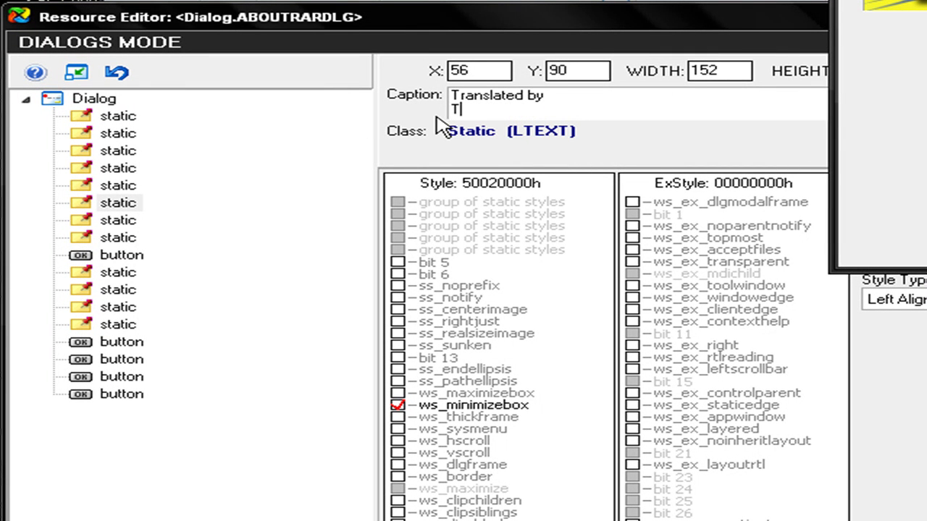
{"action": "type", "text": "he Matri"}
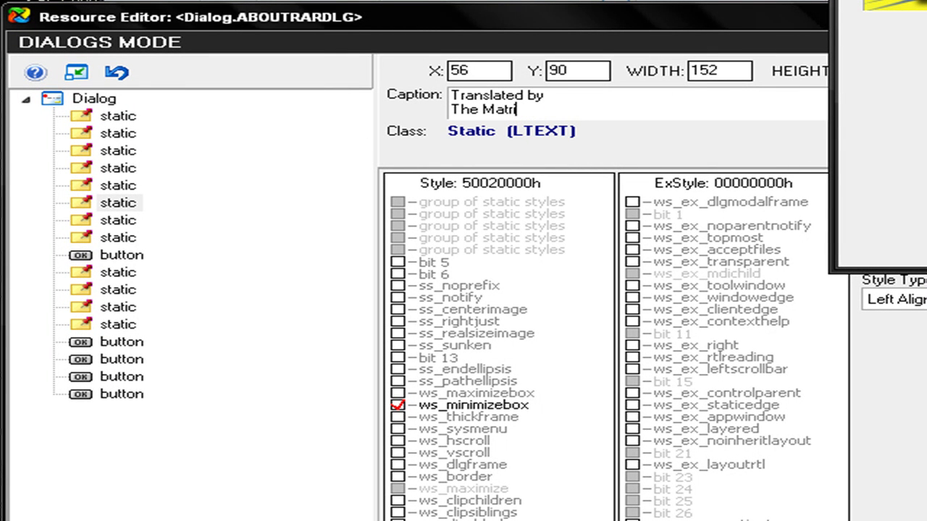
{"action": "type", "text": "x"}
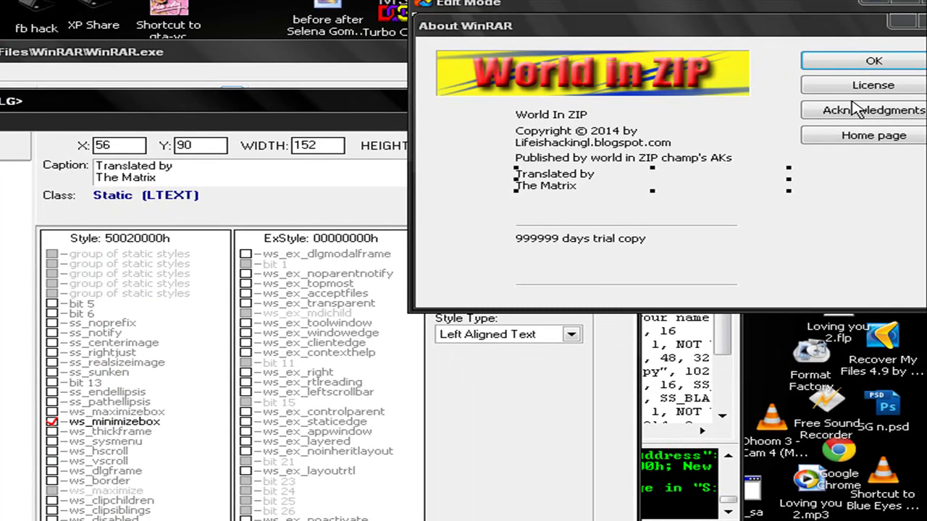
Change the License button's caption in the About dialog to "&Show me your Licence".
{"action": "left_click", "coordinate": [865, 87]}
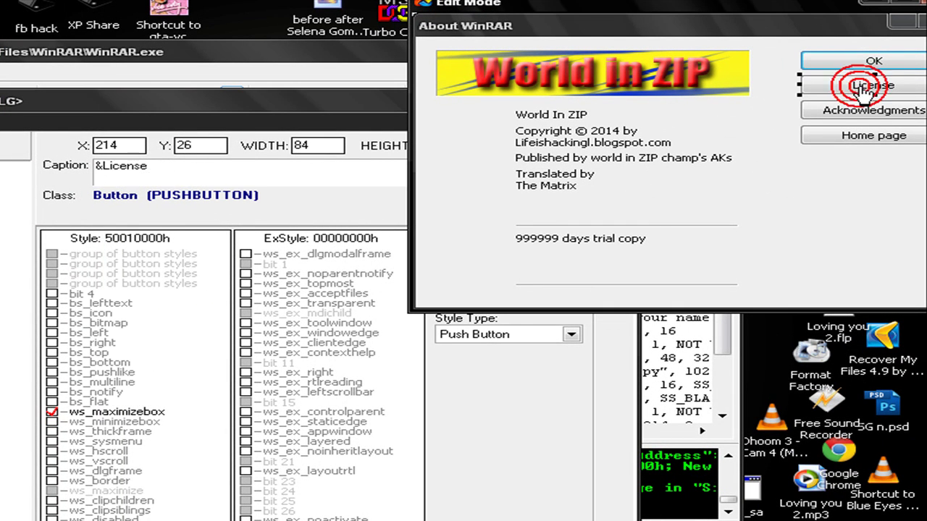
{"action": "double_click", "coordinate": [181, 171]}
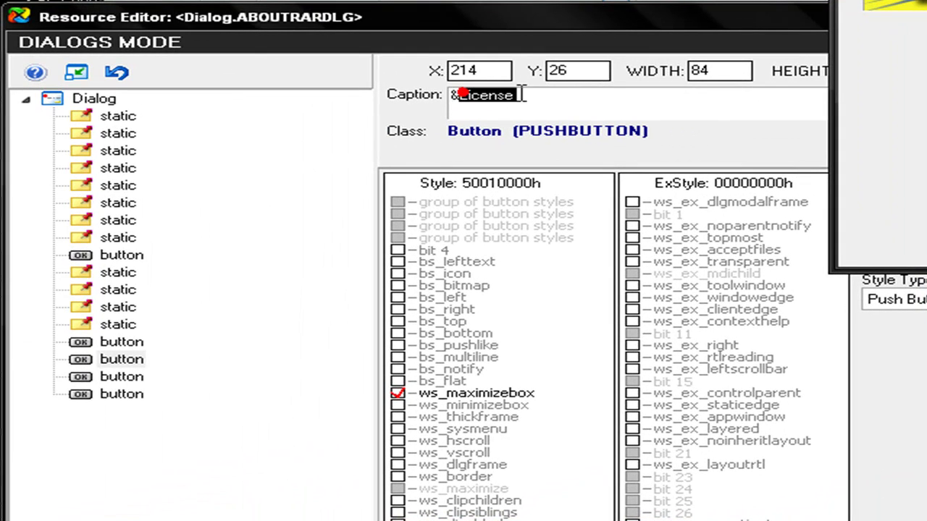
{"action": "type", "text": "Show me you"}
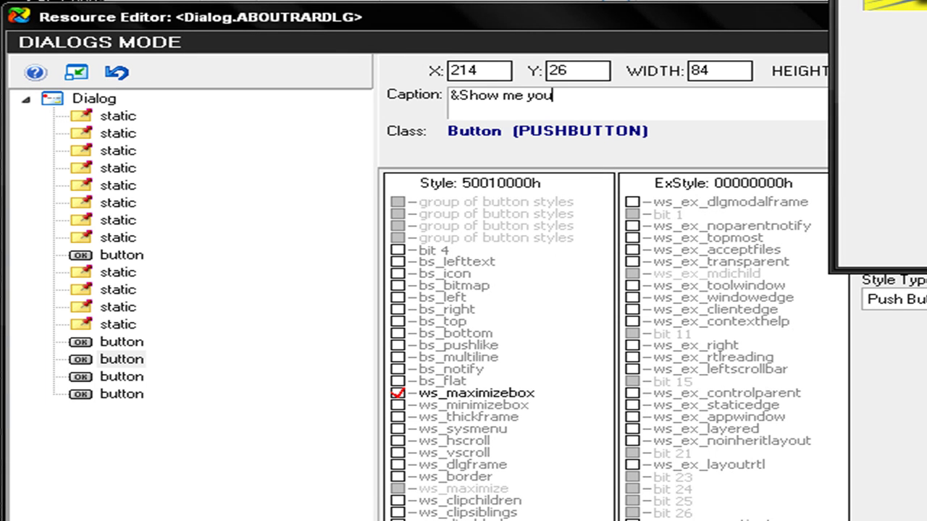
{"action": "type", "text": "r Licence"}
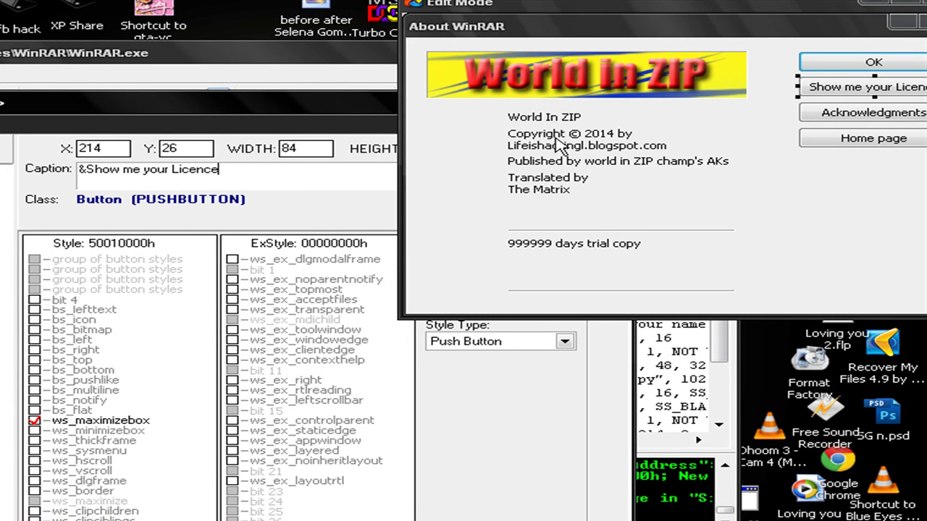
Change the Home page button's caption in the About dialog to "&My Web Page".
{"action": "left_click", "coordinate": [852, 141]}
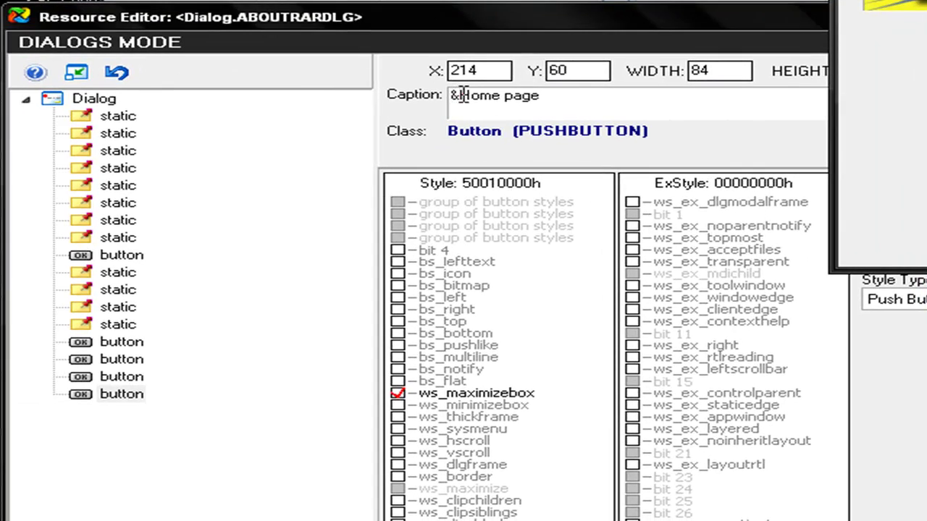
{"action": "left_click_drag", "start_coordinate": [462, 94], "coordinate": [610, 95]}
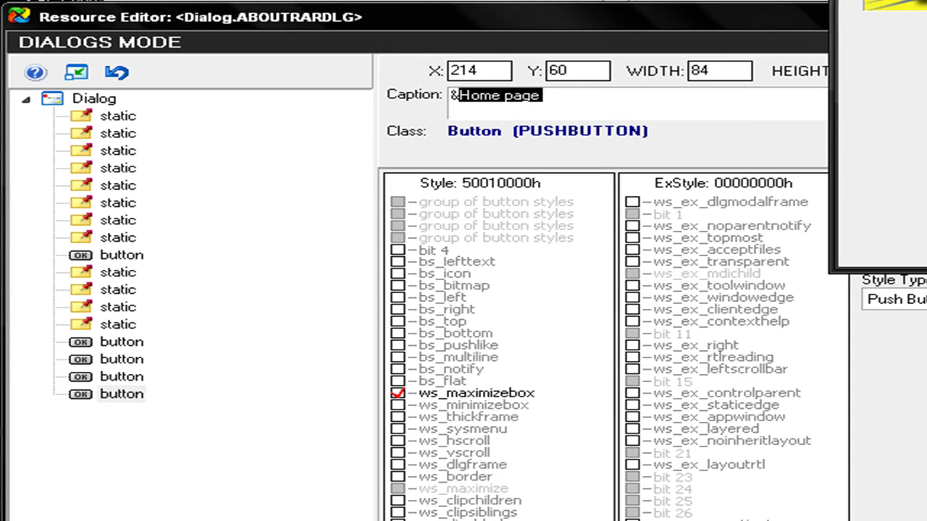
{"action": "type", "text": "My We"}
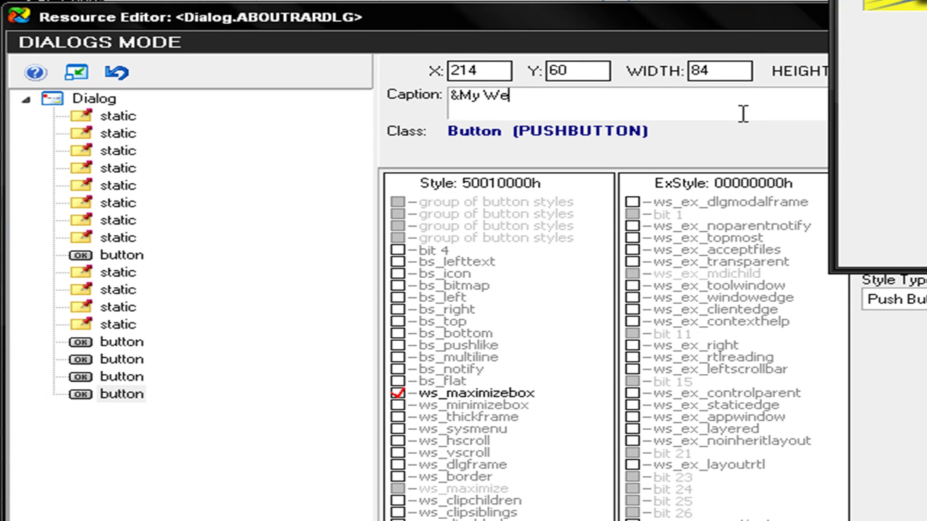
{"action": "type", "text": "b Page"}
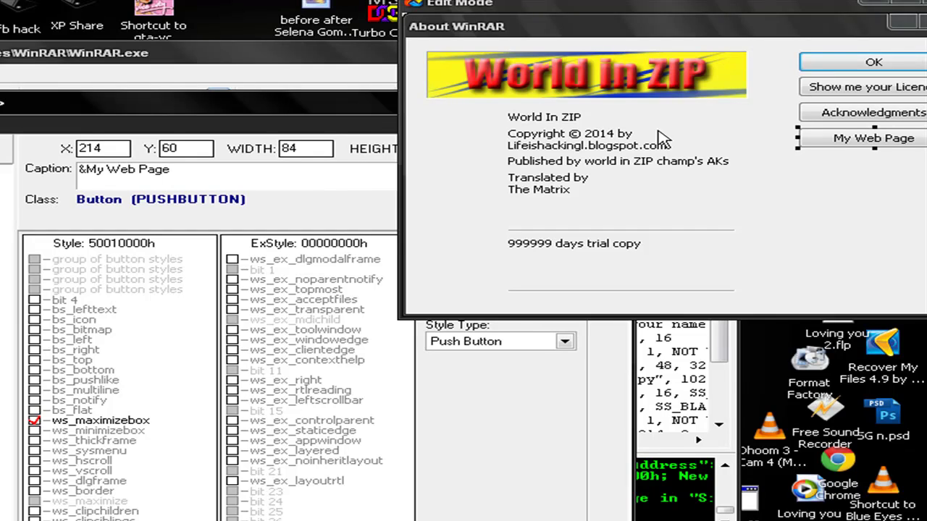
Change the OK button's caption in the About dialog to "Are you OK" and apply the dialog's changes.
{"action": "left_click", "coordinate": [825, 65]}
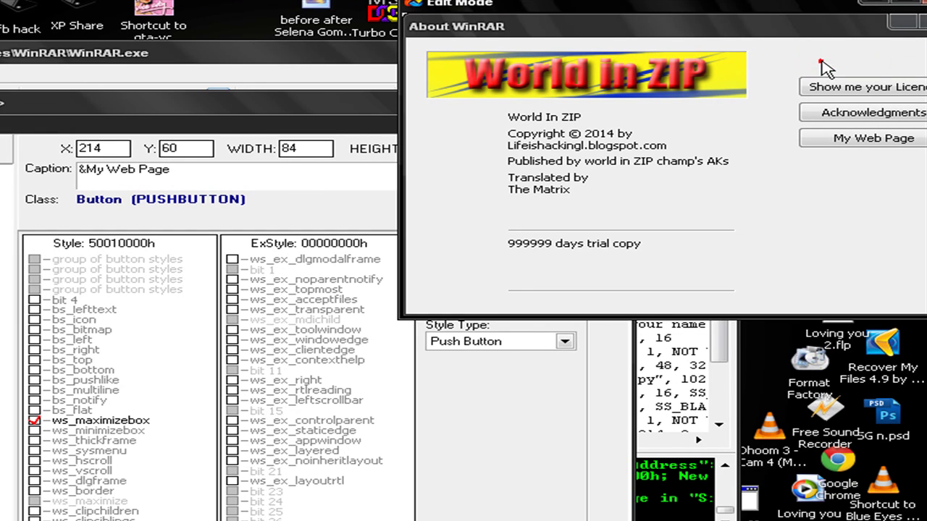
{"action": "double_click", "coordinate": [247, 175]}
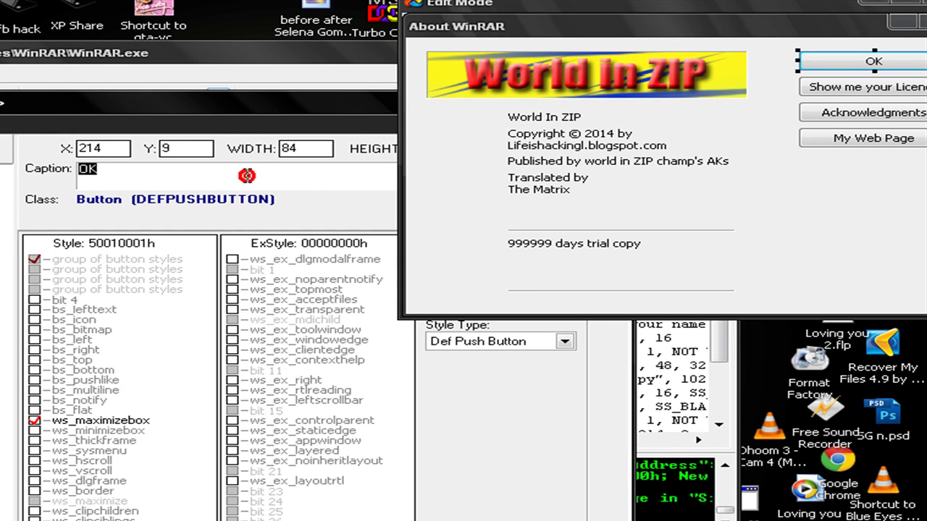
{"action": "type", "text": "Are you O"}
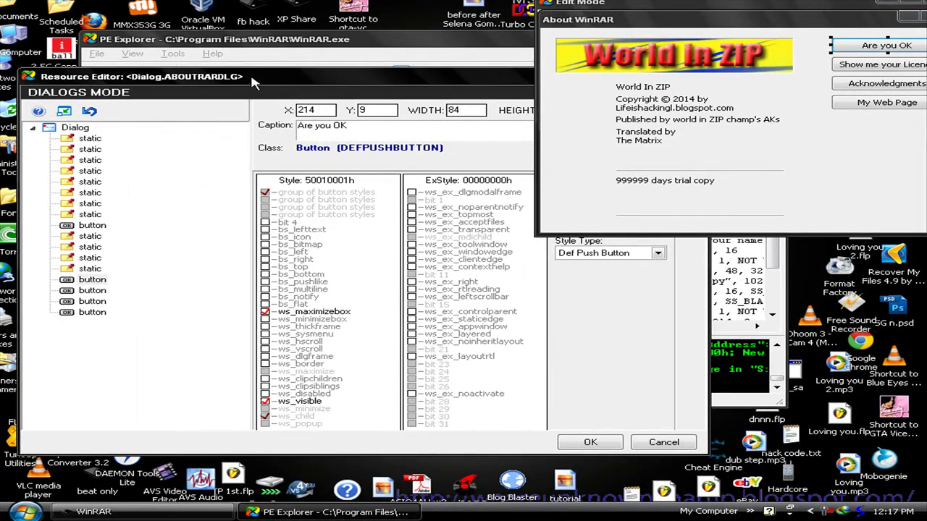
{"action": "left_click", "coordinate": [598, 445]}
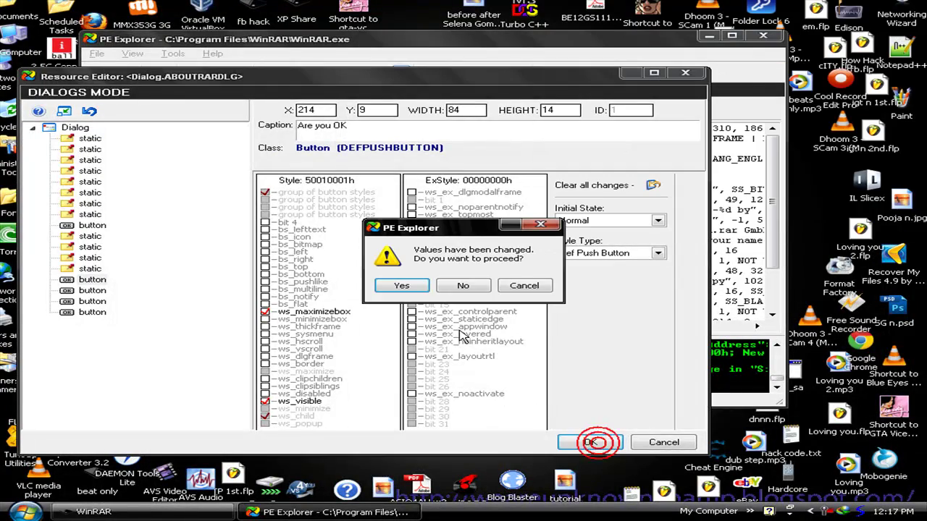
{"action": "left_click", "coordinate": [401, 286]}
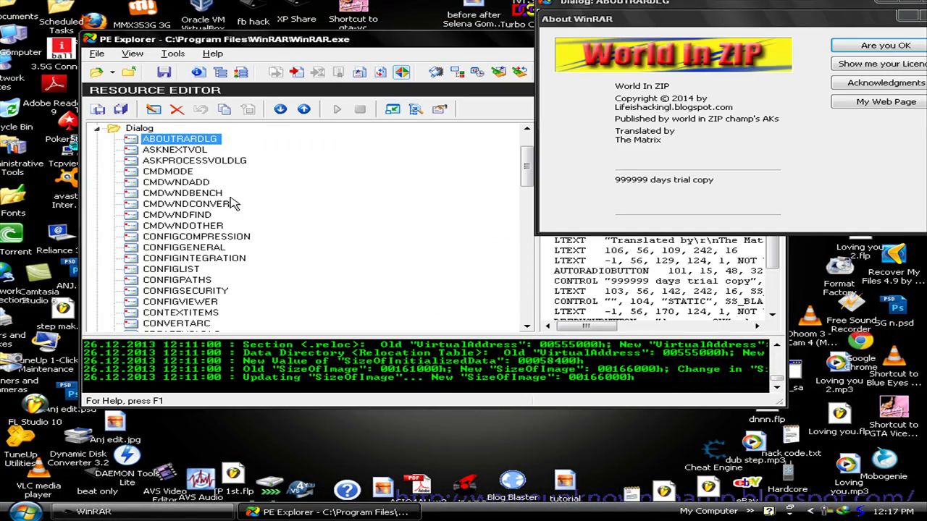
Open the ASKNEXTVOL dialog resource for editing.
{"action": "left_click", "coordinate": [201, 162]}
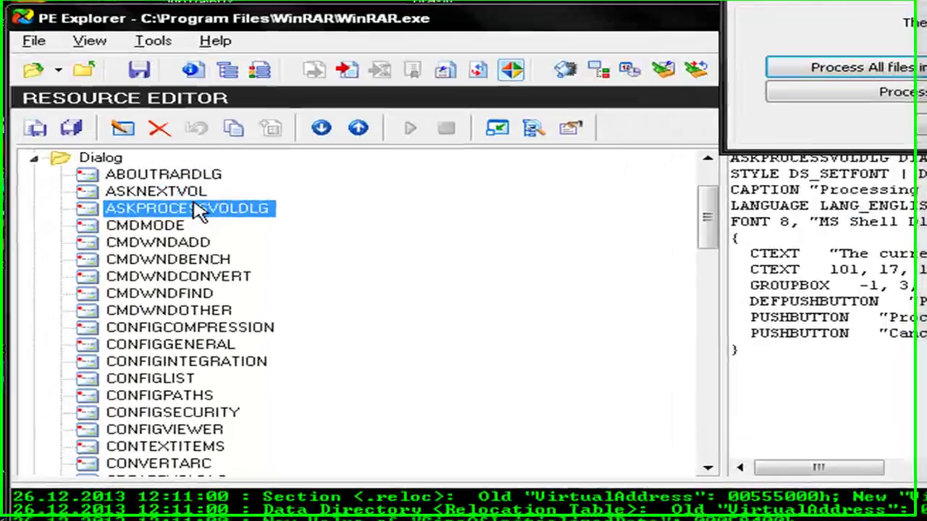
{"action": "left_click", "coordinate": [182, 198]}
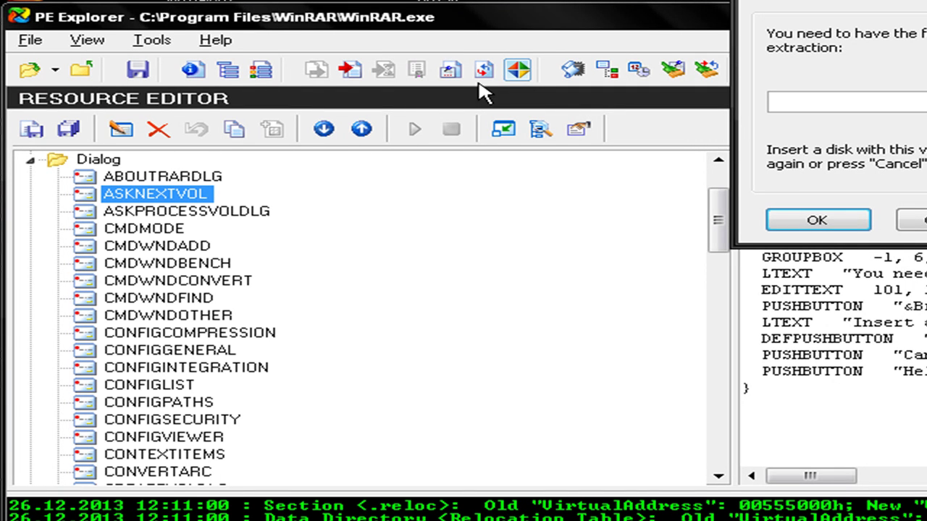
{"action": "right_click", "coordinate": [183, 194]}
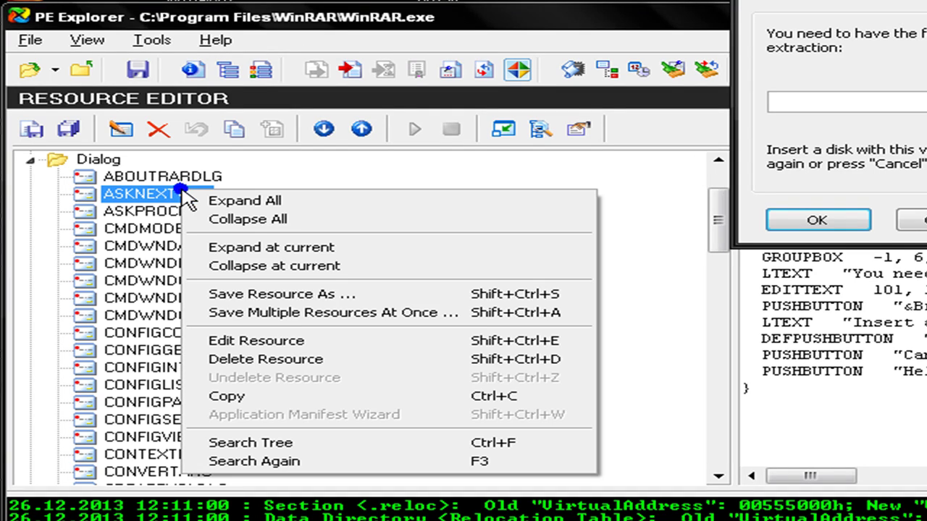
{"action": "left_click", "coordinate": [290, 342]}
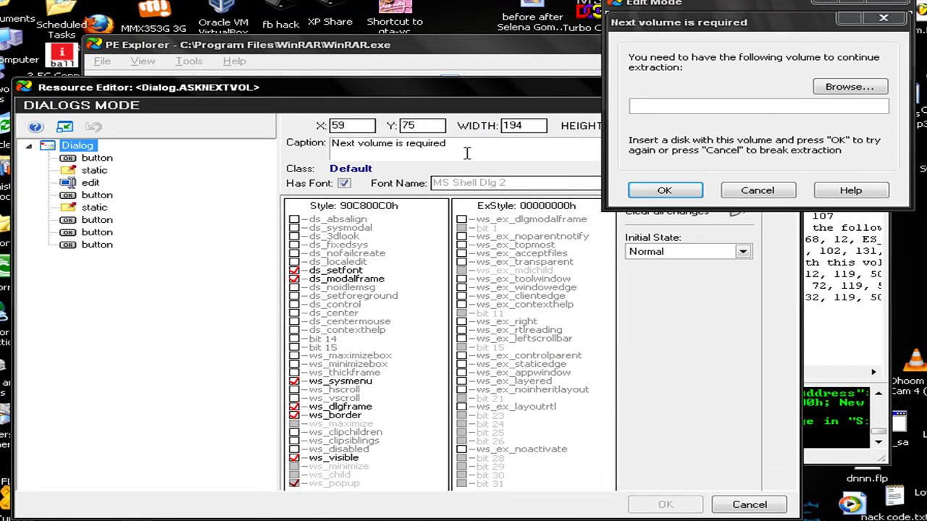
Change the Browse button's caption in the next-volume dialog to "&Just find ..." and apply the changes.
{"action": "left_click", "coordinate": [836, 87]}
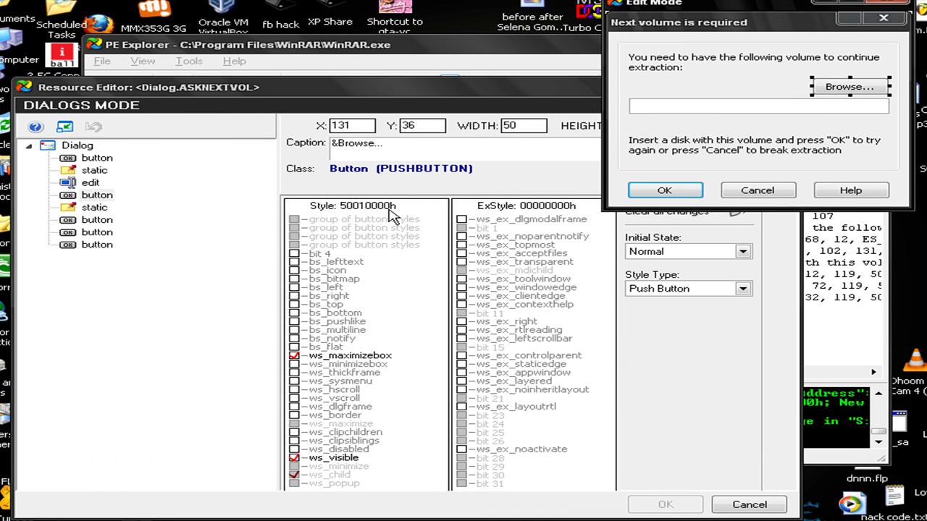
{"action": "key", "text": "Right"}
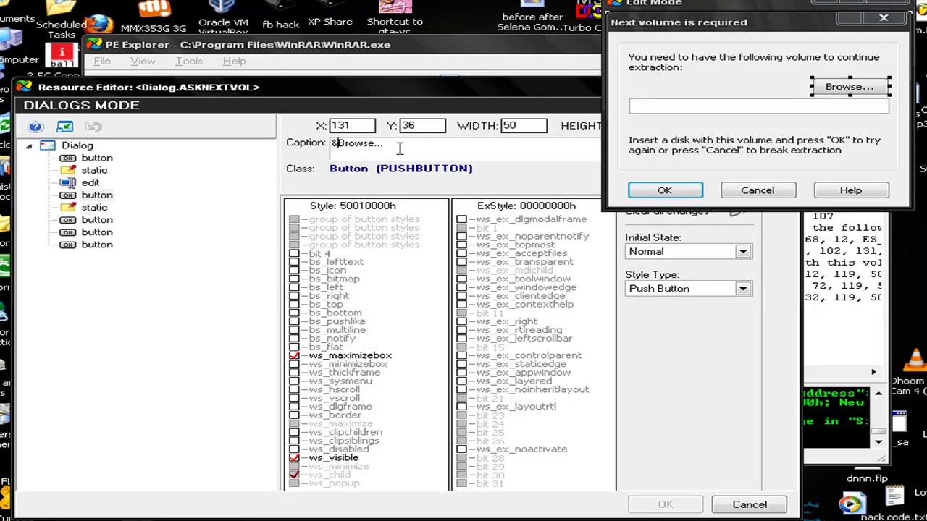
{"action": "key", "text": "shift+Right"}
{"action": "key", "text": "shift+Right"}
{"action": "key", "text": "shift+Right"}
{"action": "key", "text": "shift+Right"}
{"action": "key", "text": "shift+Right"}
{"action": "key", "text": "shift+Right"}
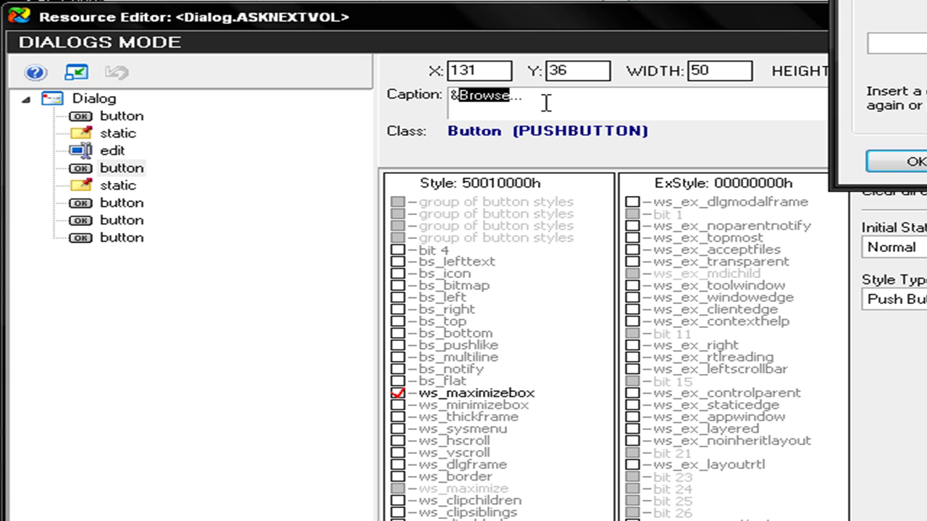
{"action": "type", "text": "Just find"}
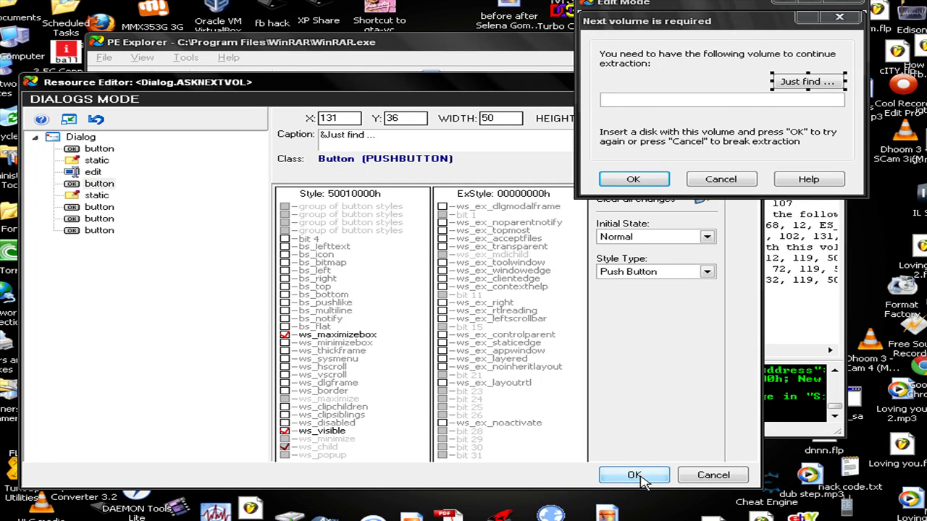
{"action": "left_click", "coordinate": [637, 476]}
{"action": "left_click", "coordinate": [431, 306]}
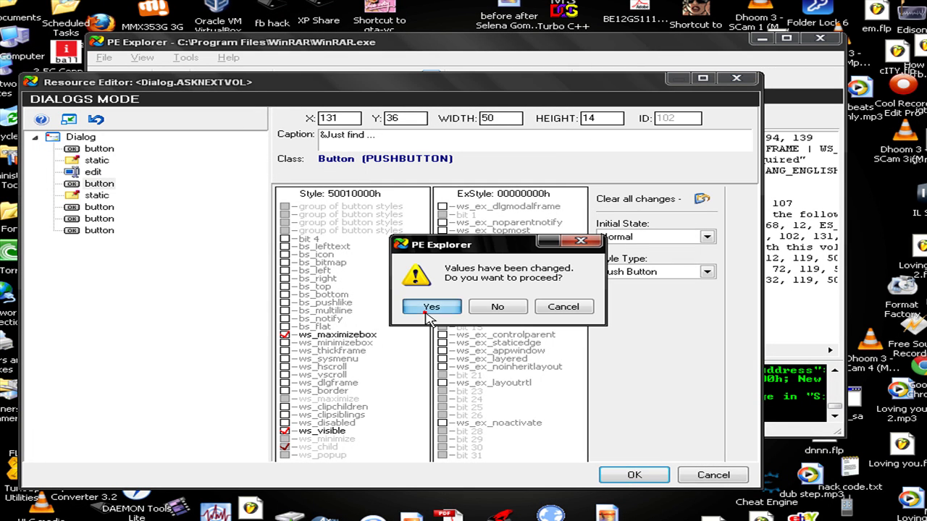
Open the CMDWNDADD dialog resource for editing.
{"action": "left_click", "coordinate": [213, 173]}
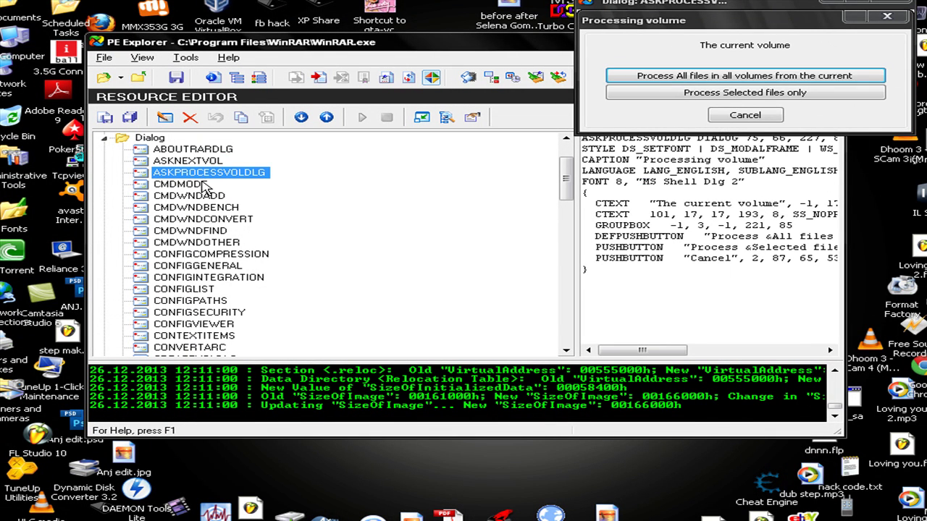
{"action": "key", "text": "Down"}
{"action": "key", "text": "Down"}
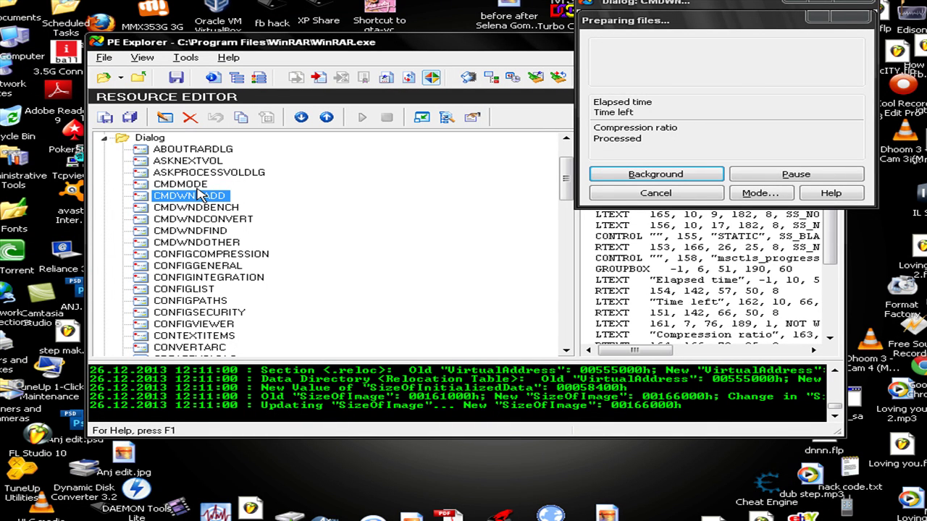
{"action": "double_click", "coordinate": [202, 199]}
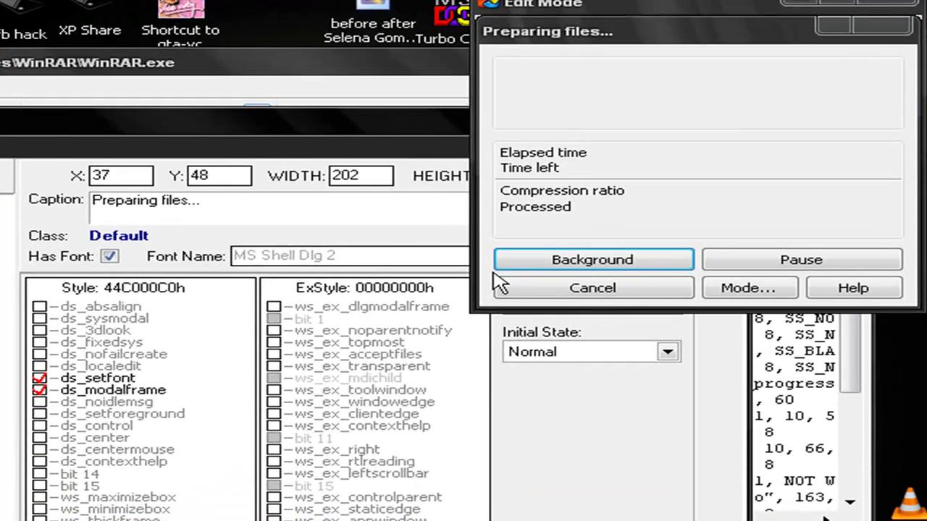
Change the Background button's caption in the "Preparing files..." dialog to "&Back side world...".
{"action": "left_click", "coordinate": [521, 264]}
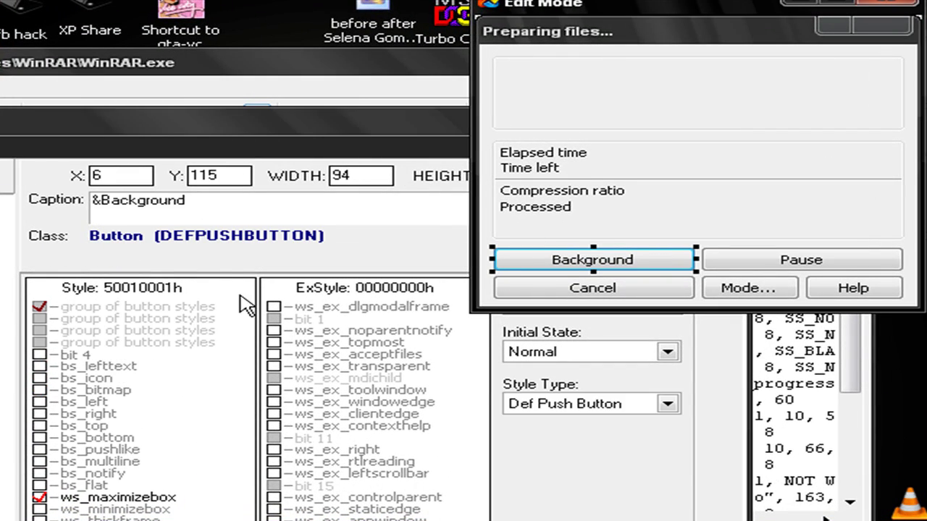
{"action": "left_click", "coordinate": [209, 206]}
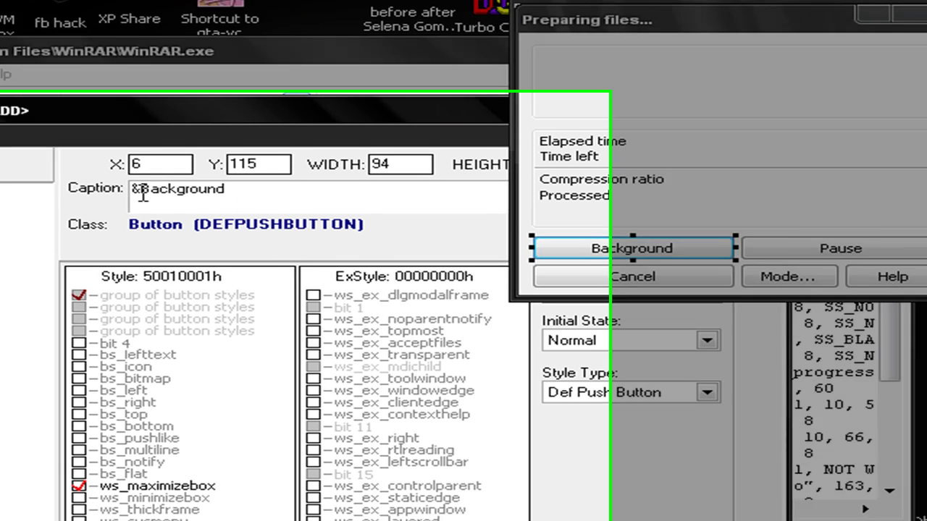
{"action": "double_click", "coordinate": [104, 205]}
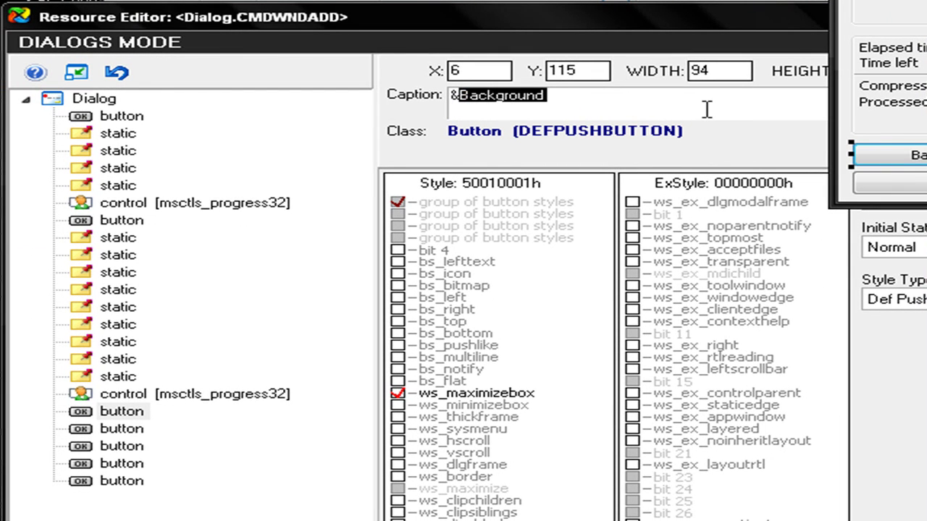
{"action": "type", "text": "Back side world..."}
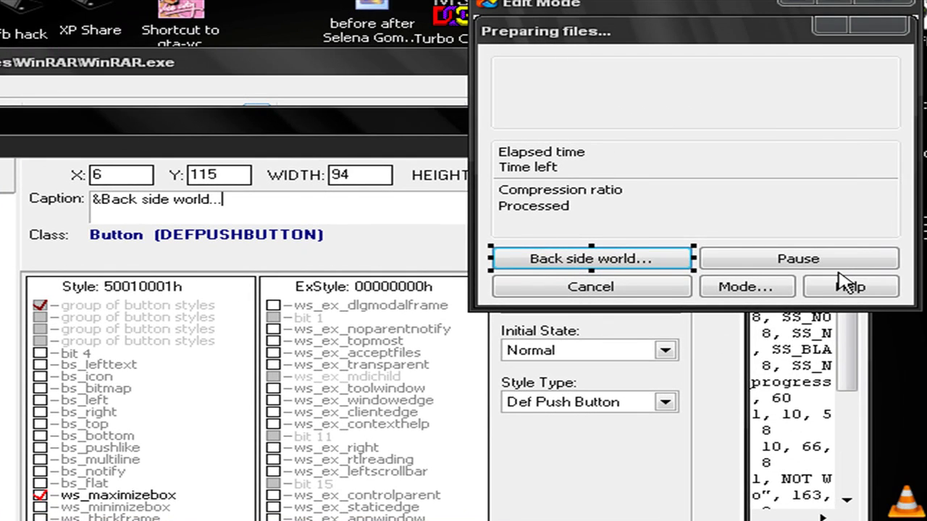
Change the Pause button's caption in the "Preparing files..." dialog to "&hmmm wait....".
{"action": "left_click", "coordinate": [834, 265]}
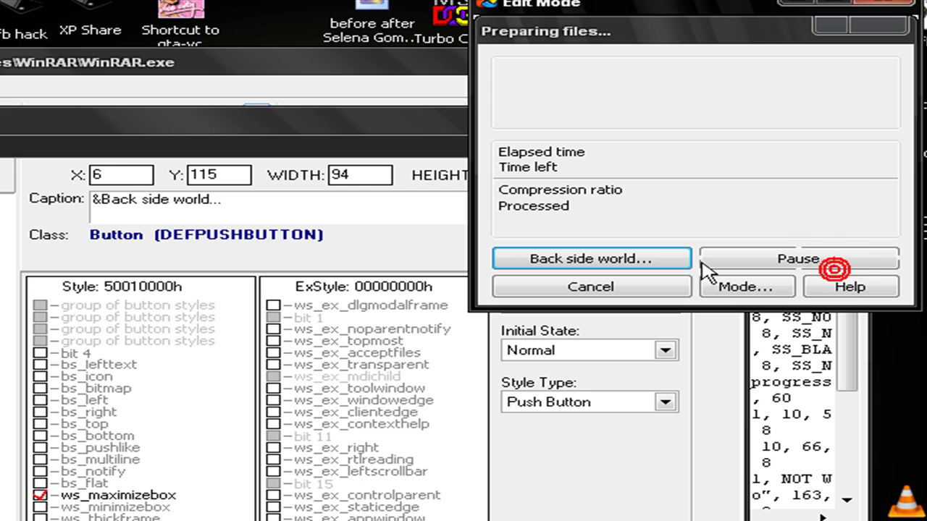
{"action": "left_click", "coordinate": [176, 205]}
{"action": "left_click_drag", "start_coordinate": [105, 202], "coordinate": [149, 201]}
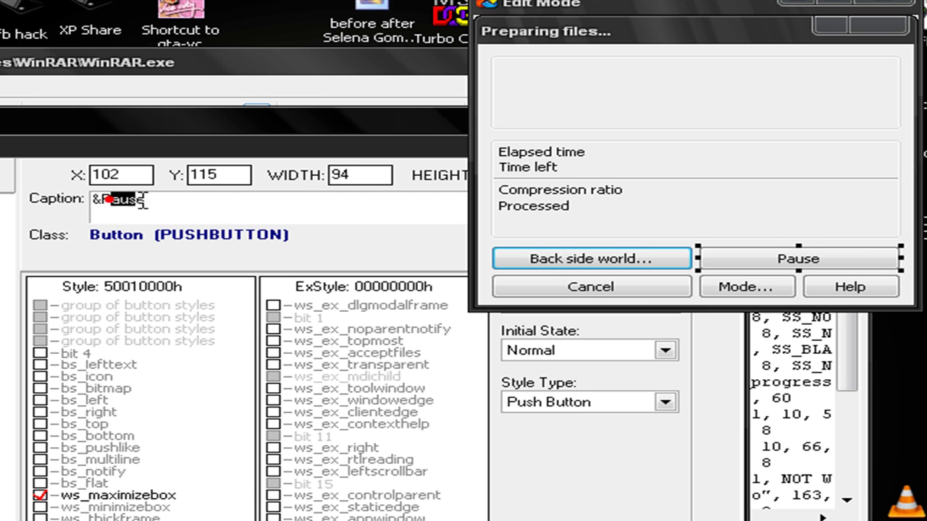
{"action": "key", "text": "BackSpace"}
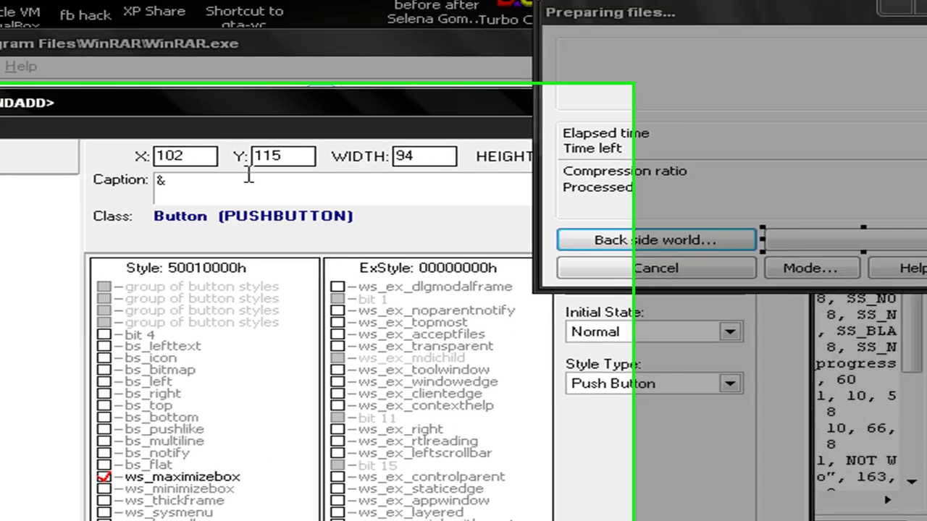
{"action": "type", "text": "hmmm"}
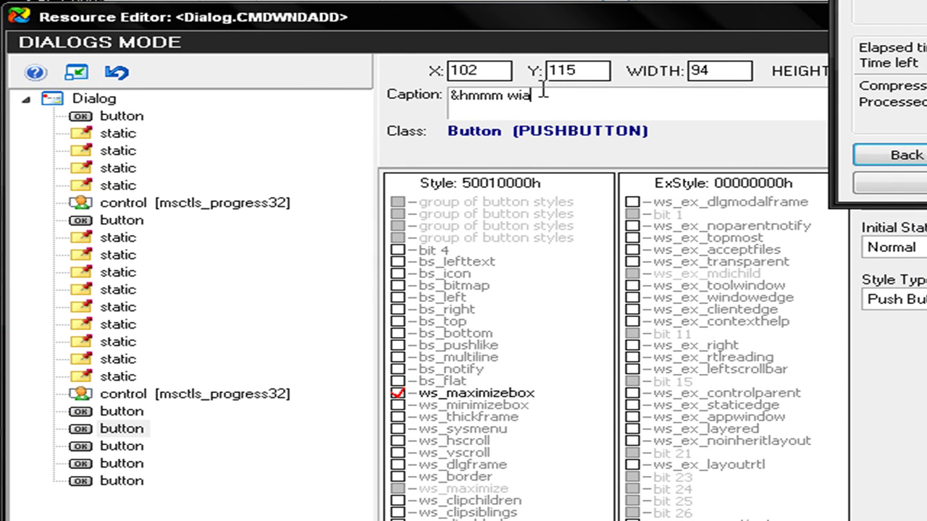
{"action": "type", "text": " wait...."}
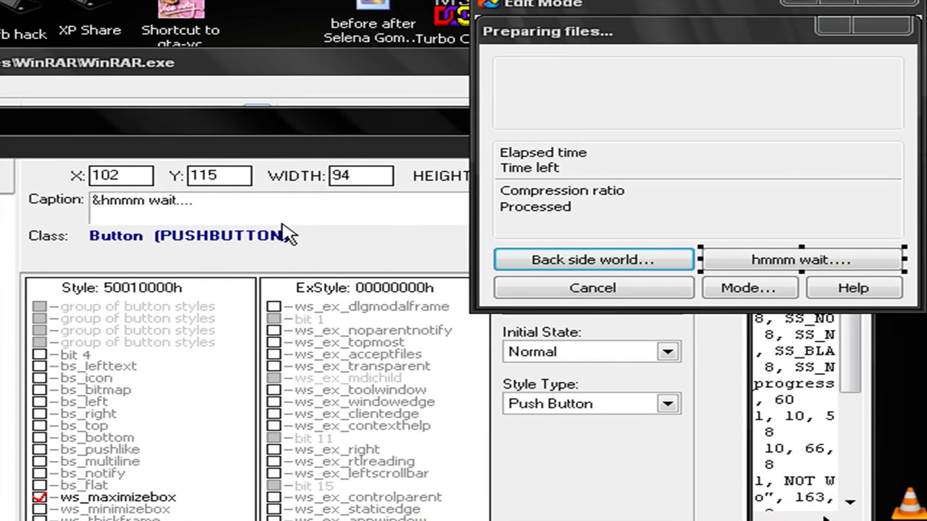
Change the Cancel button's caption in the "Preparing files..." dialog to "Shut down not cpu".
{"action": "left_click", "coordinate": [560, 288]}
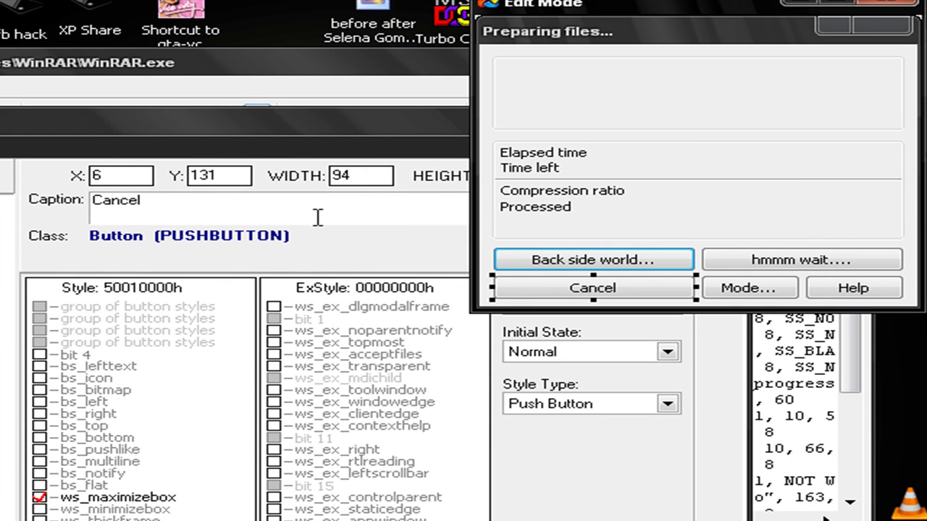
{"action": "left_click_drag", "start_coordinate": [95, 201], "coordinate": [138, 210]}
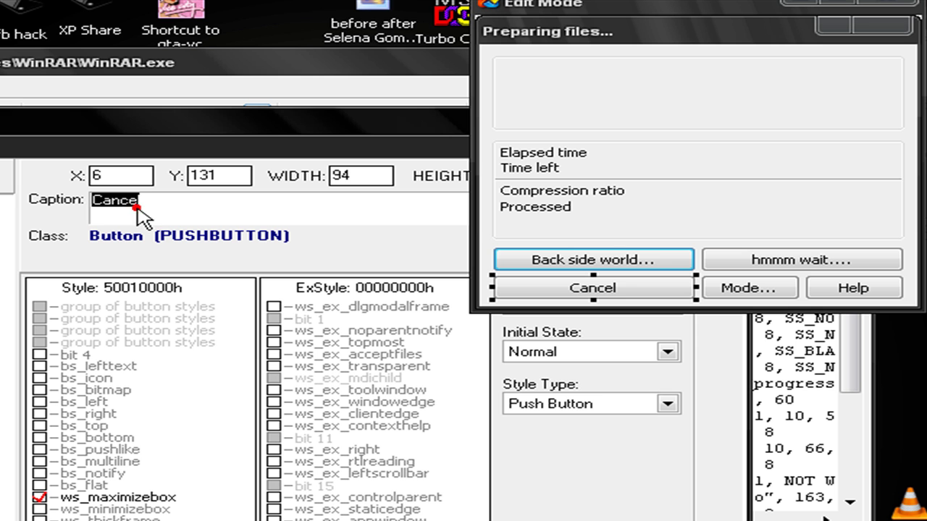
{"action": "type", "text": "Shut dow"}
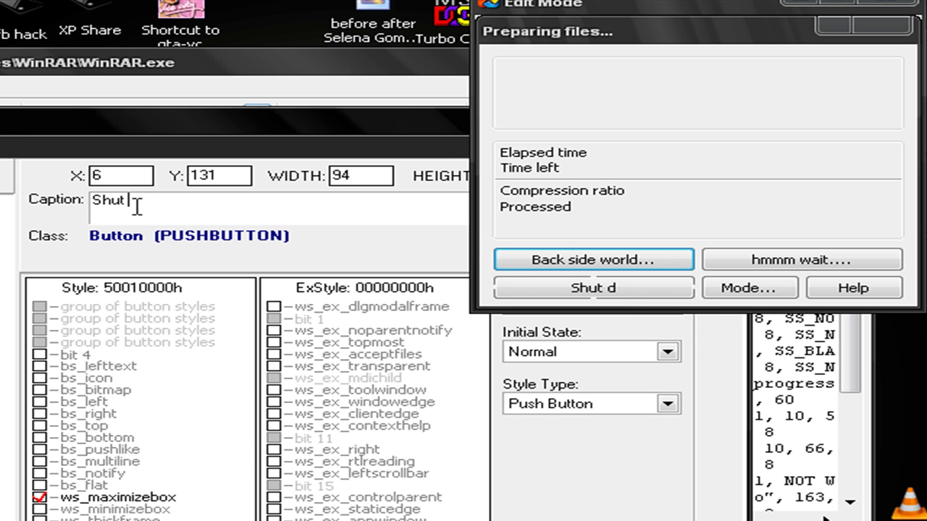
{"action": "type", "text": "n not "}
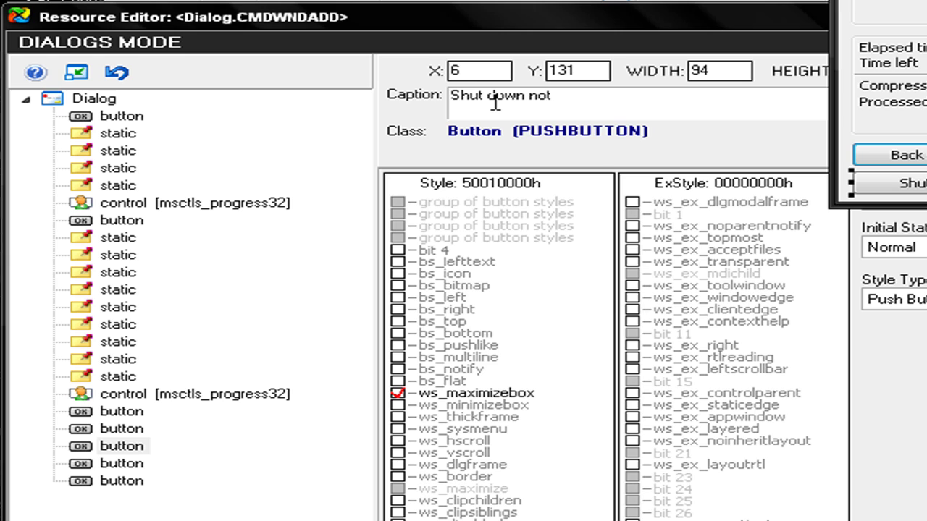
{"action": "type", "text": "cpu"}
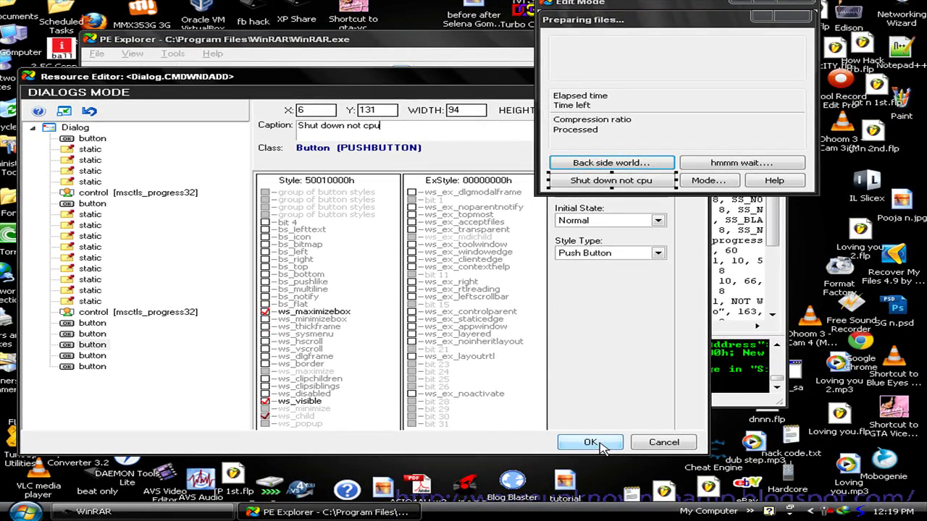
Apply the caption changes to the CMDWNDADD dialog and preview the edited dialog from the resource tree.
{"action": "left_click", "coordinate": [590, 442]}
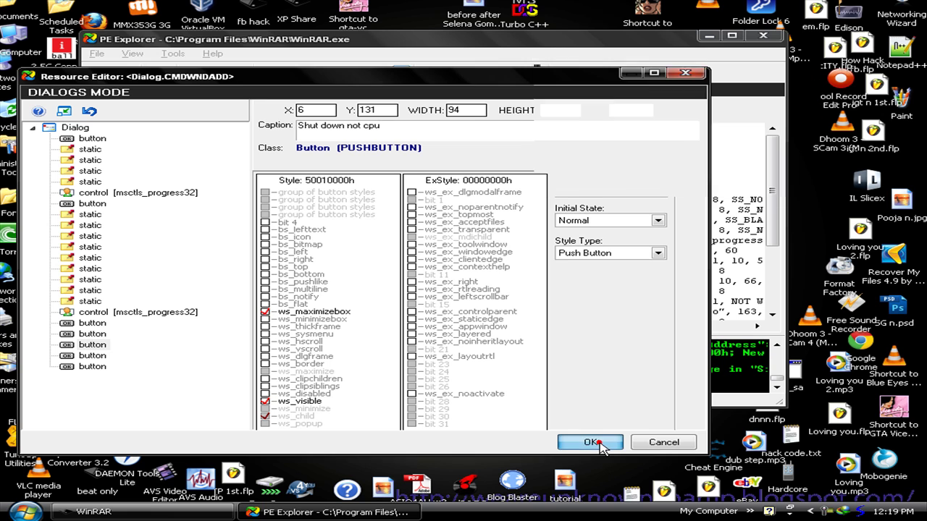
{"action": "left_click", "coordinate": [402, 288]}
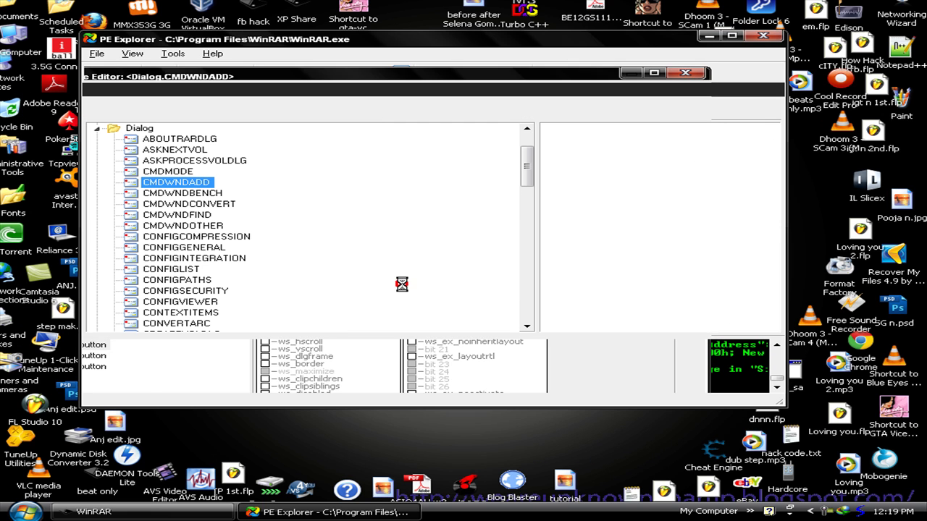
{"action": "left_click", "coordinate": [191, 193]}
{"action": "left_click", "coordinate": [189, 205]}
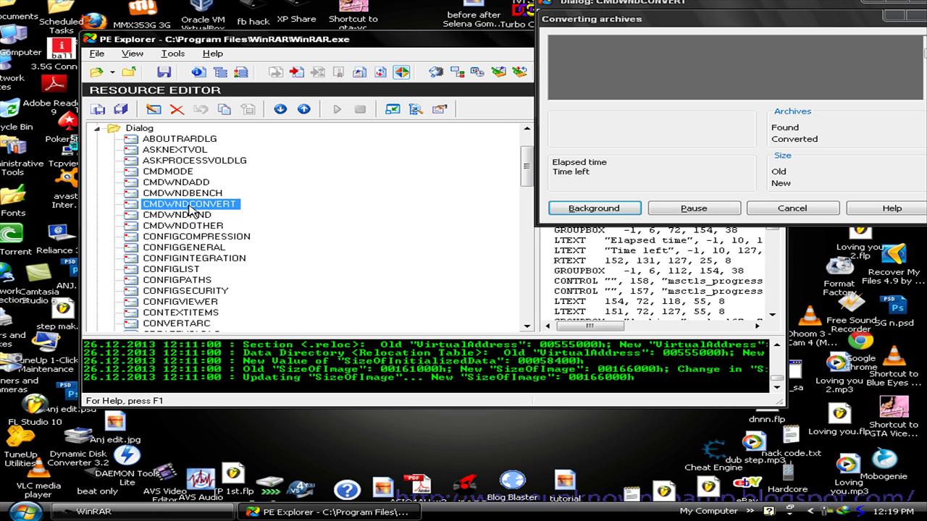
{"action": "key", "text": "Up"}
{"action": "key", "text": "Up"}
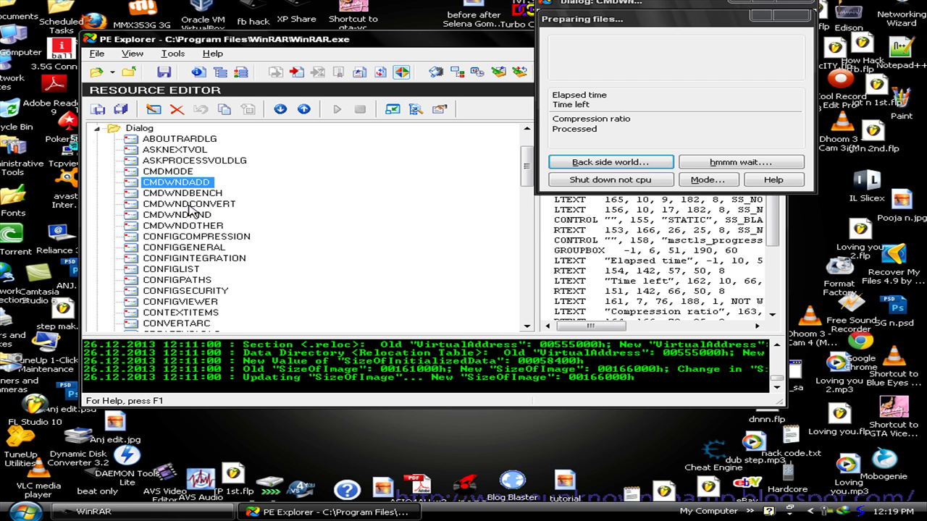
Preview the dialog resources that follow CMDWNDADD, from CMDWNDBENCH through CONFIGPATHS.
{"action": "key", "text": "Down"}
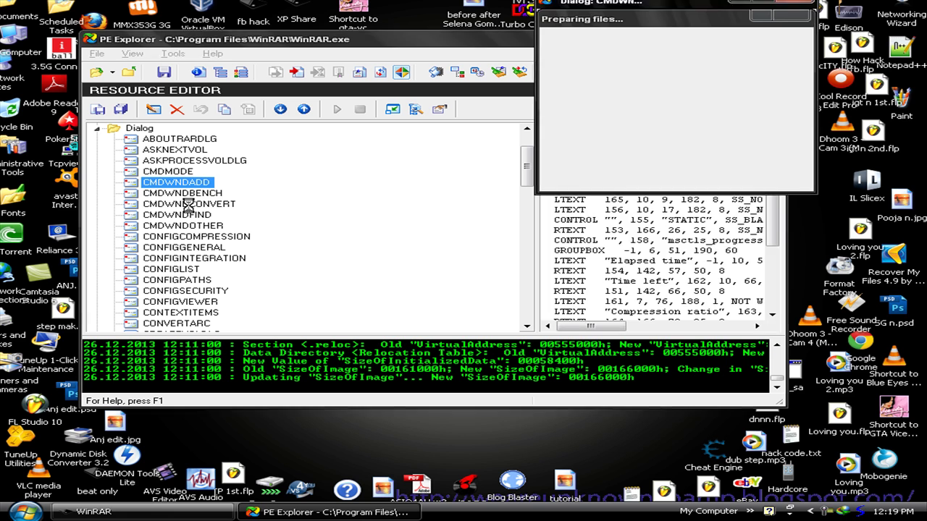
{"action": "key", "text": "Down"}
{"action": "key", "text": "Down"}
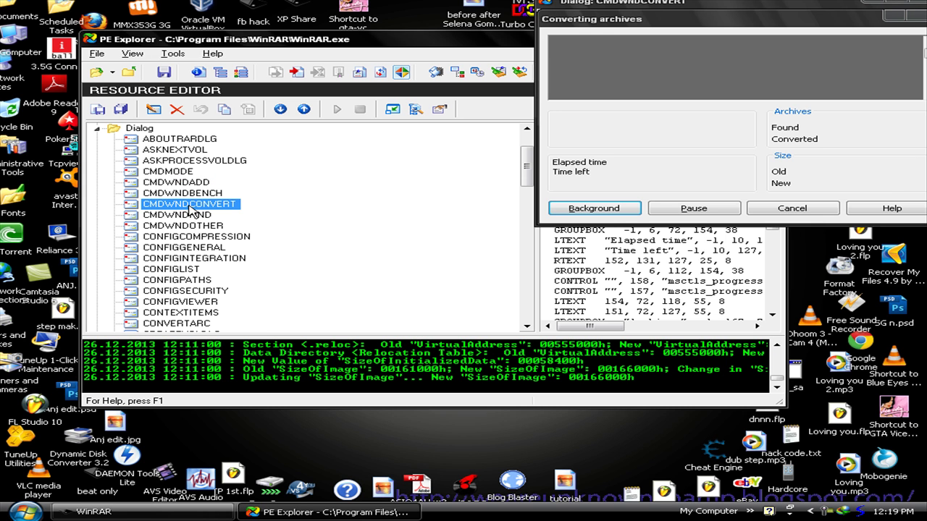
{"action": "key", "text": "Down"}
{"action": "key", "text": "Down"}
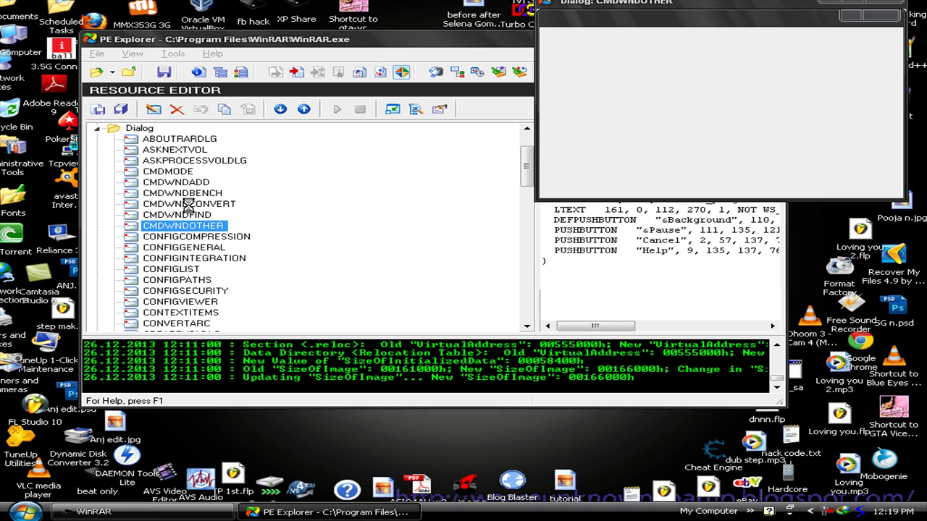
{"action": "key", "text": "Down"}
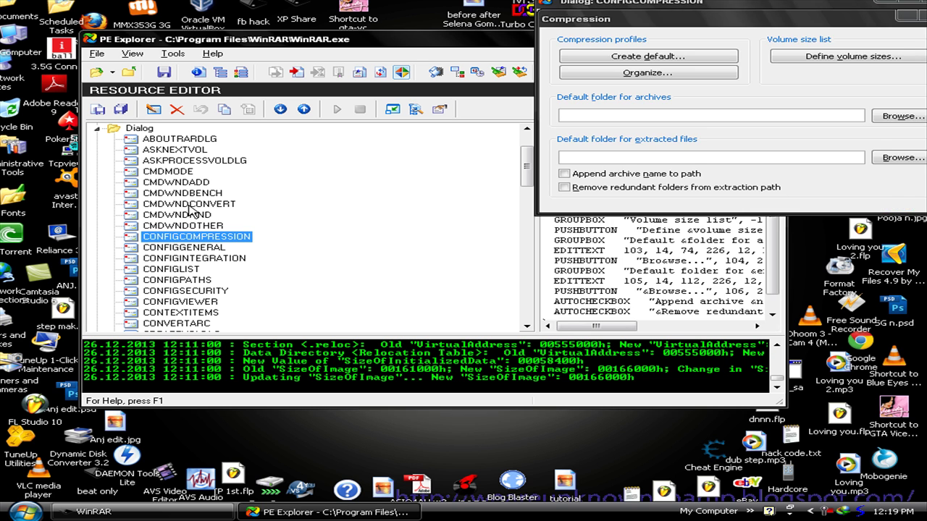
{"action": "key", "text": "Down"}
{"action": "key", "text": "Down"}
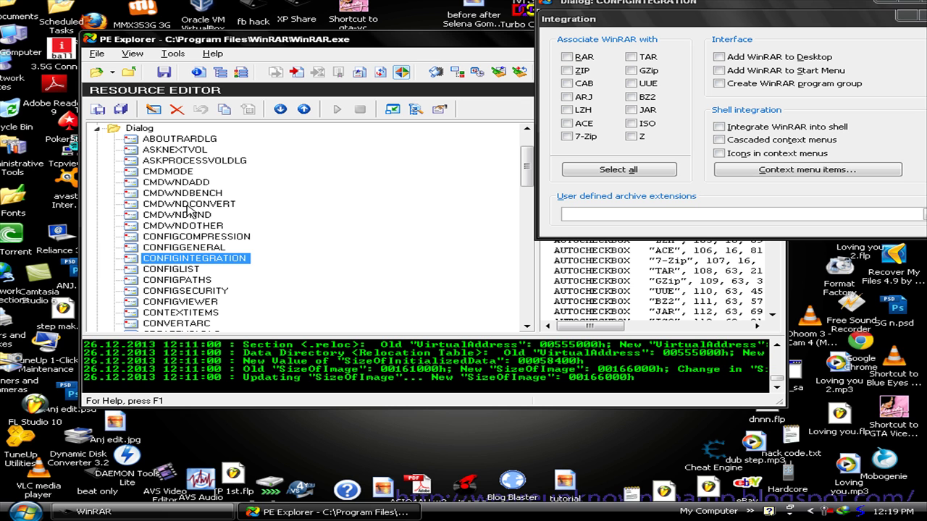
{"action": "key", "text": "Down"}
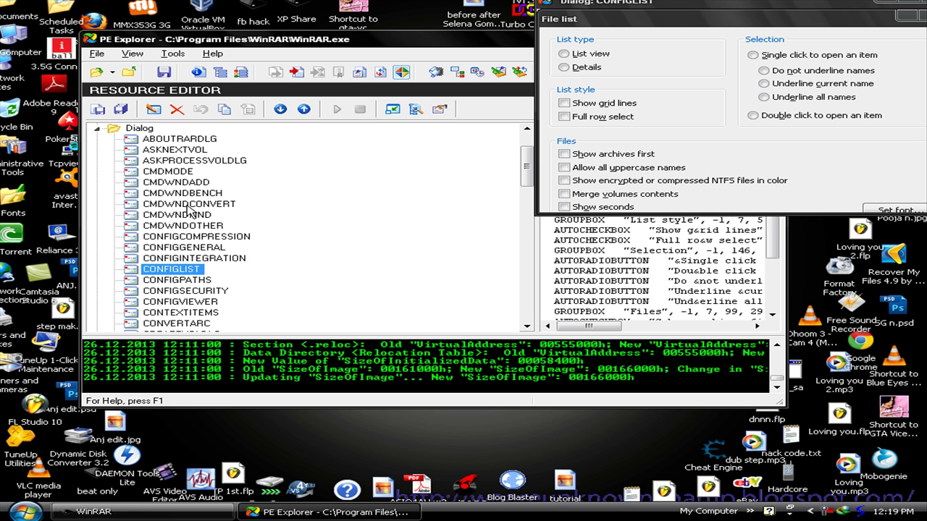
{"action": "key", "text": "Down"}
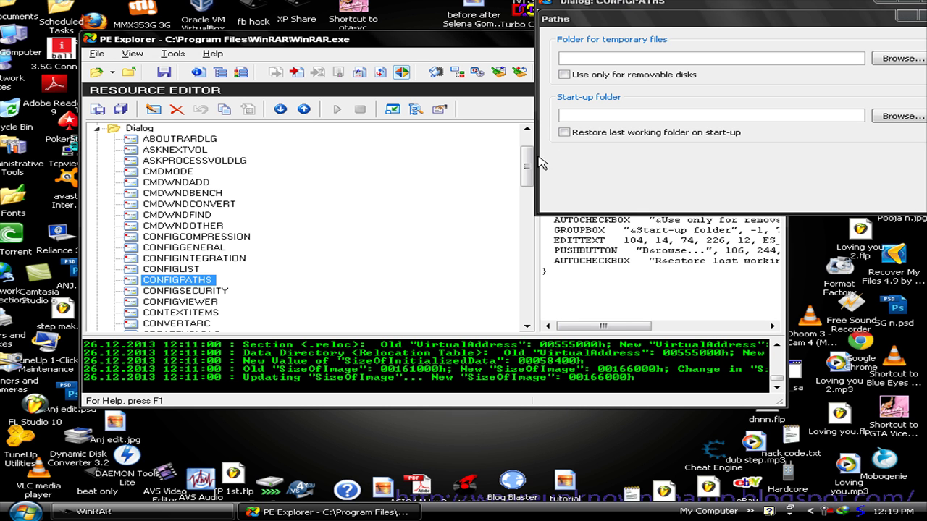
Preview the GETEXTRPATHADV and GETPASSWORD2 dialogs further along in the Dialog resources.
{"action": "left_click_drag", "start_coordinate": [528, 164], "coordinate": [528, 229]}
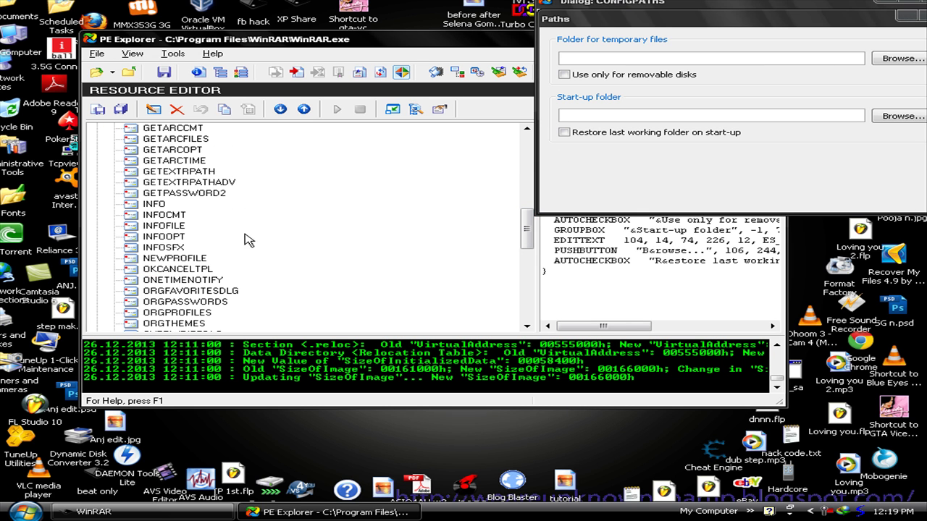
{"action": "left_click", "coordinate": [178, 182]}
{"action": "key", "text": "Down"}
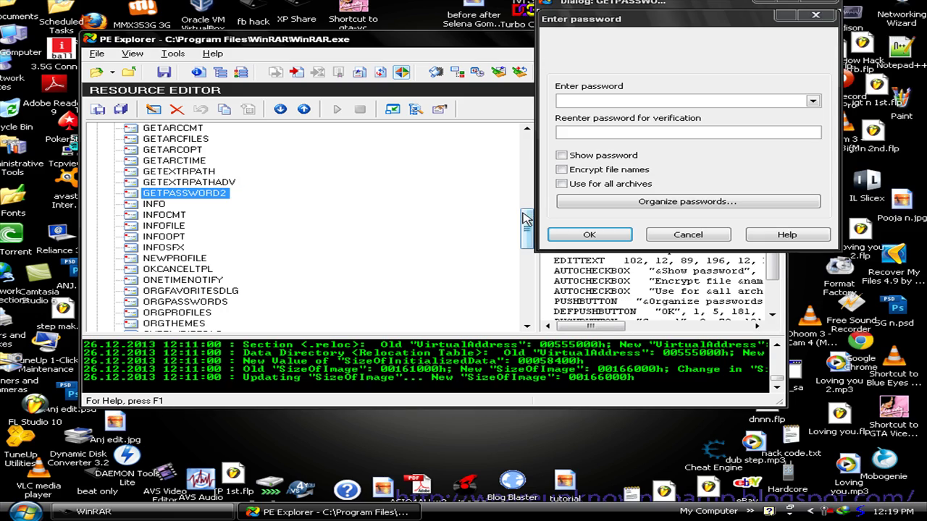
Preview the last dialog resources in reverse order, from WIZARDEXTR back to UNSELECTDLG.
{"action": "left_click_drag", "start_coordinate": [525, 222], "coordinate": [521, 295]}
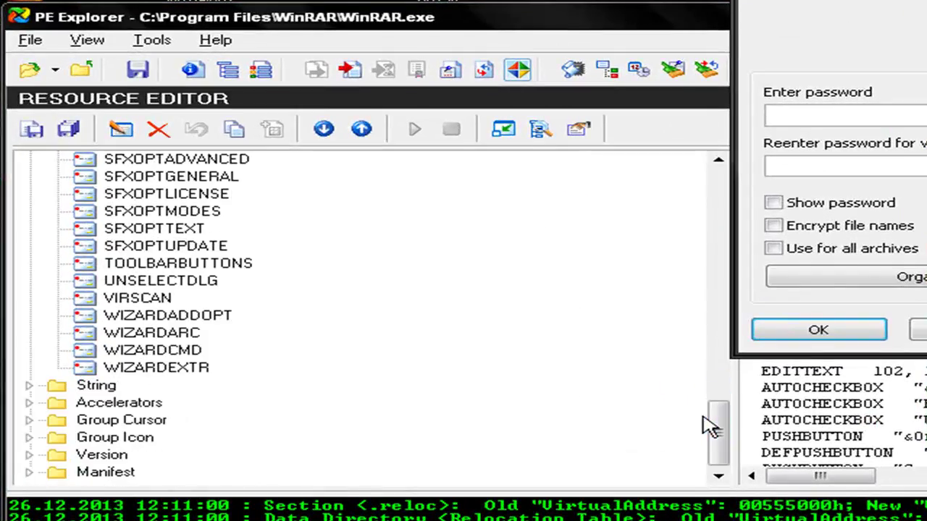
{"action": "left_click", "coordinate": [178, 371]}
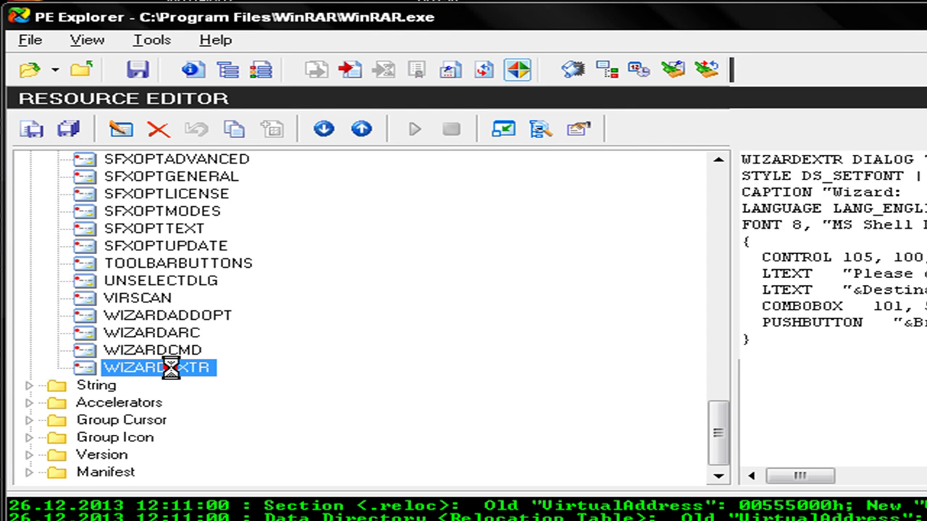
{"action": "key", "text": "Up"}
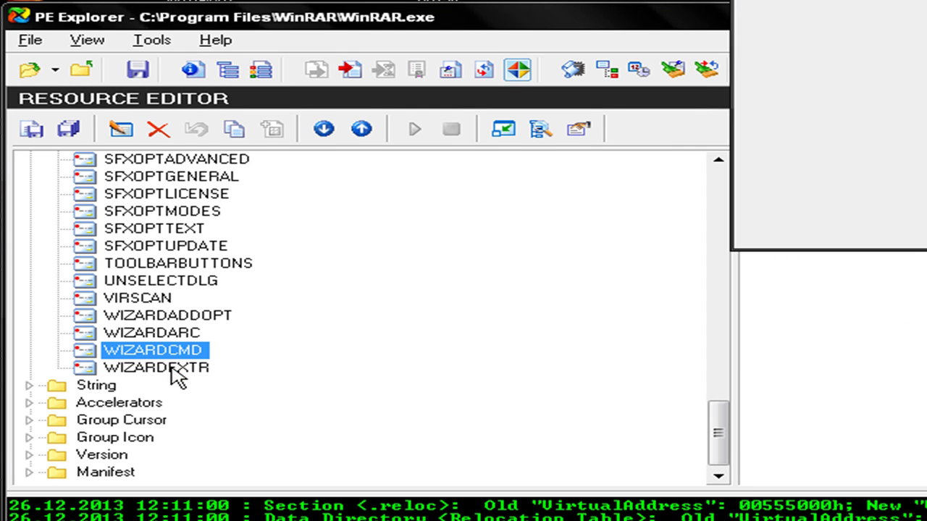
{"action": "key", "text": "Up"}
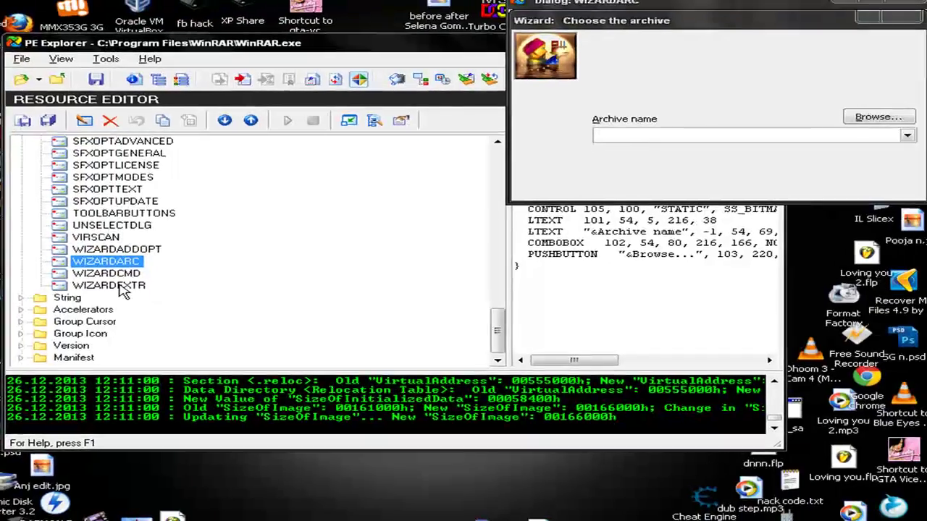
{"action": "key", "text": "Up"}
{"action": "key", "text": "Up"}
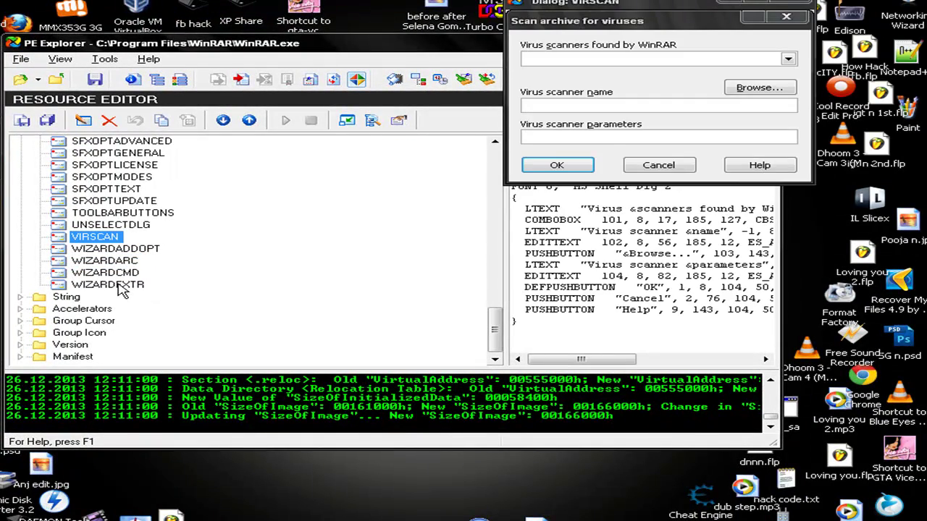
{"action": "key", "text": "Up"}
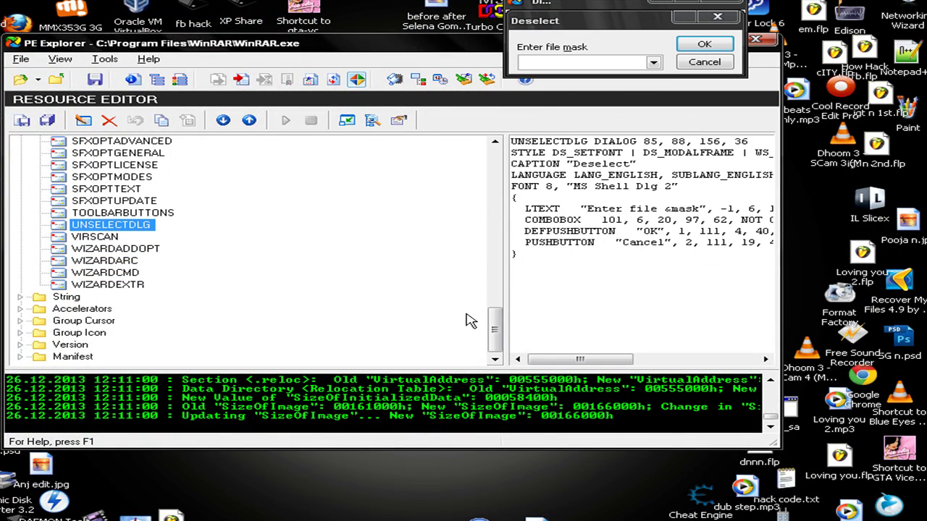
Collapse the Dialog group and examine the first string tables of the String group, starting with table 7.
{"action": "left_click_drag", "start_coordinate": [493, 329], "coordinate": [503, 159]}
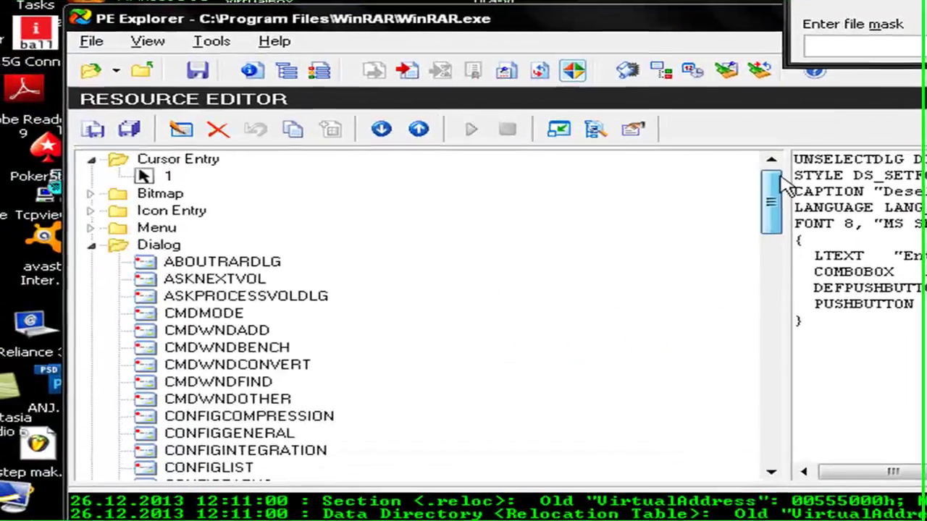
{"action": "left_click", "coordinate": [99, 244]}
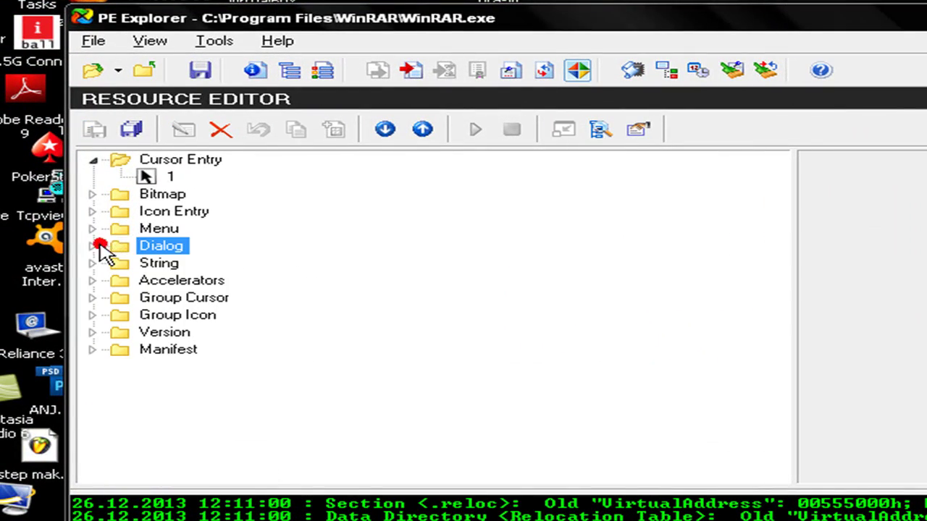
{"action": "left_click", "coordinate": [93, 263]}
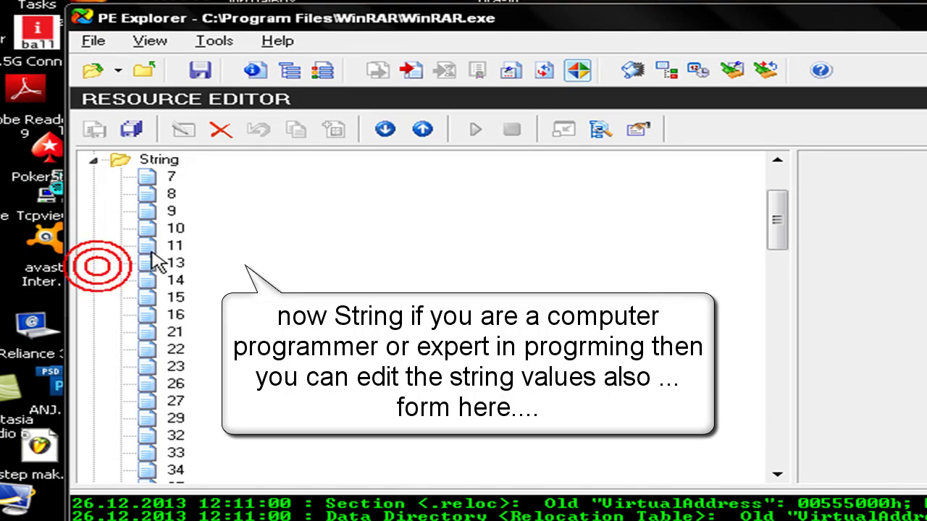
{"action": "left_click", "coordinate": [165, 180]}
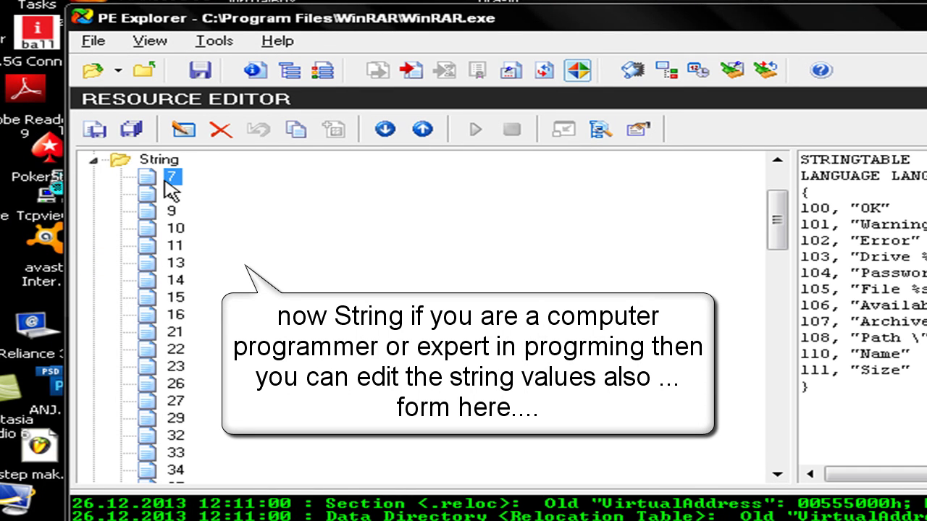
{"action": "key", "text": "Down"}
{"action": "key", "text": "Down"}
{"action": "key", "text": "Down"}
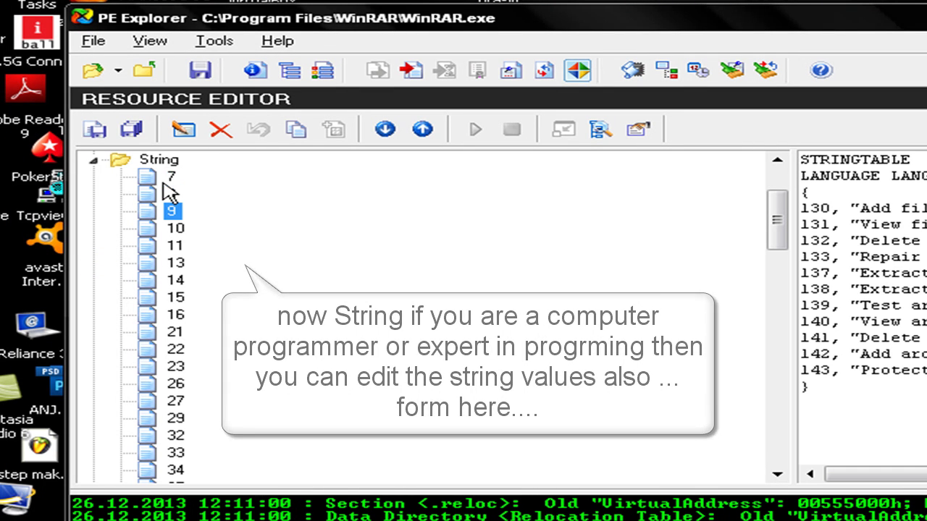
{"action": "left_click", "coordinate": [96, 159]}
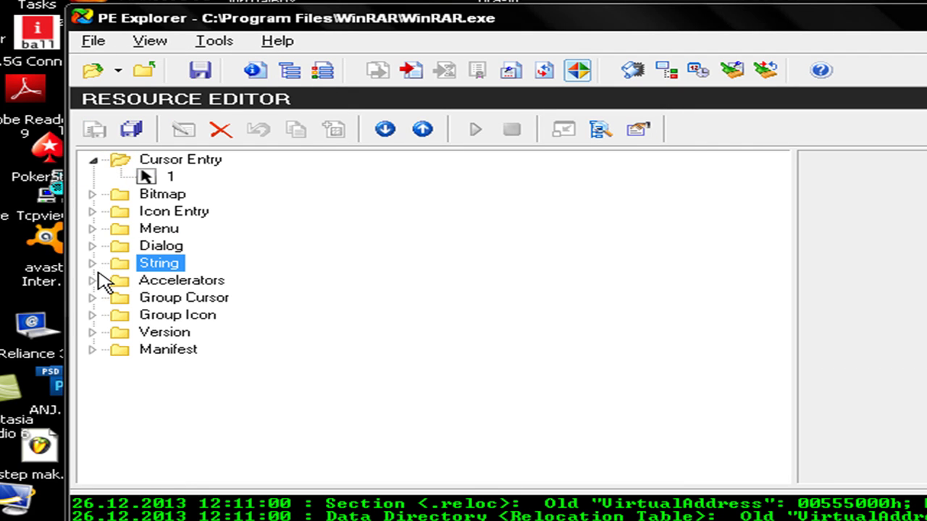
Examine the accelerator tables in the Accelerators group, from FILEACC through VIEWACC.
{"action": "left_click", "coordinate": [93, 296]}
{"action": "left_click", "coordinate": [161, 282]}
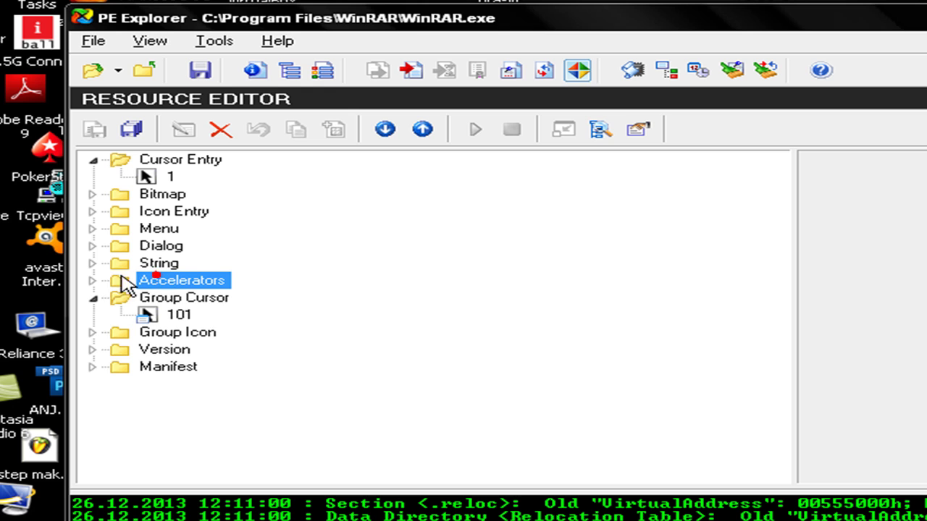
{"action": "left_click", "coordinate": [96, 280]}
{"action": "left_click", "coordinate": [152, 296]}
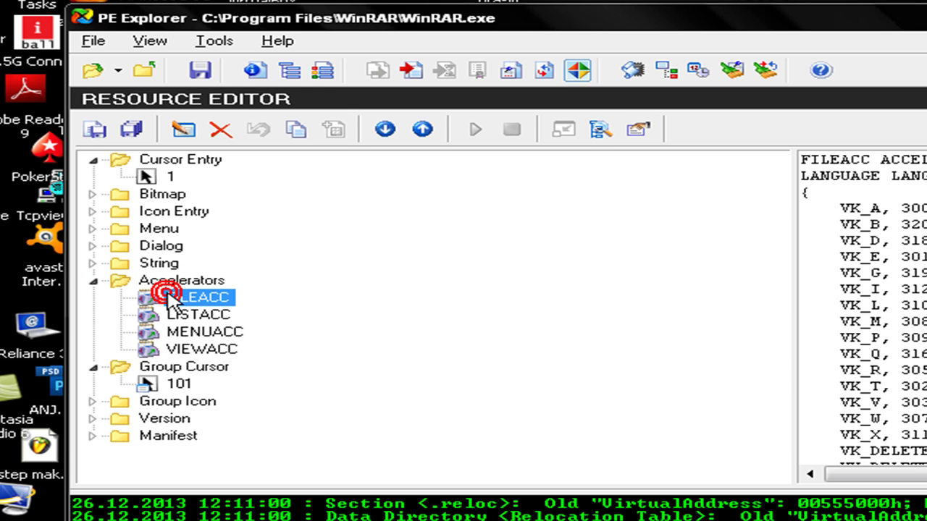
{"action": "key", "text": "Down"}
{"action": "key", "text": "Down"}
{"action": "key", "text": "Down"}
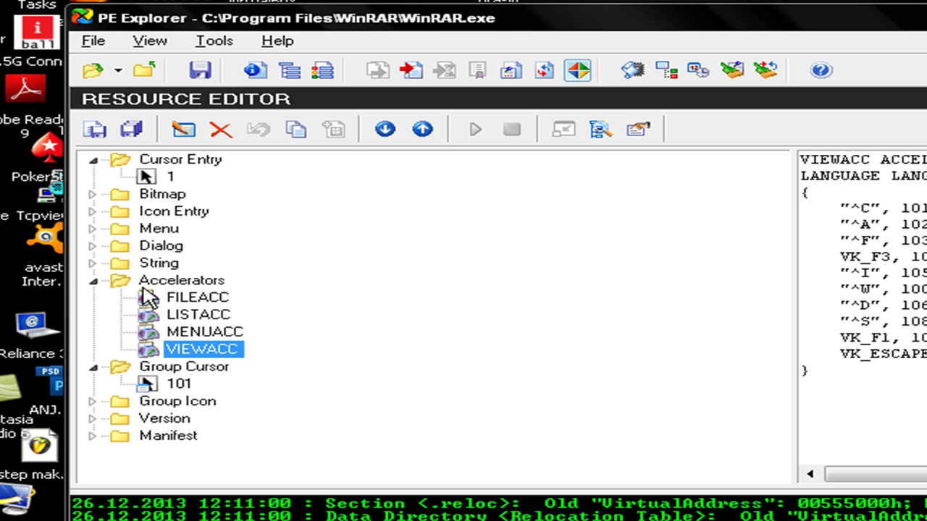
{"action": "left_click", "coordinate": [94, 283]}
Examine cursor 101 in the Group Cursor resources and the first icons in the Group Icon resources.
{"action": "left_click", "coordinate": [174, 315]}
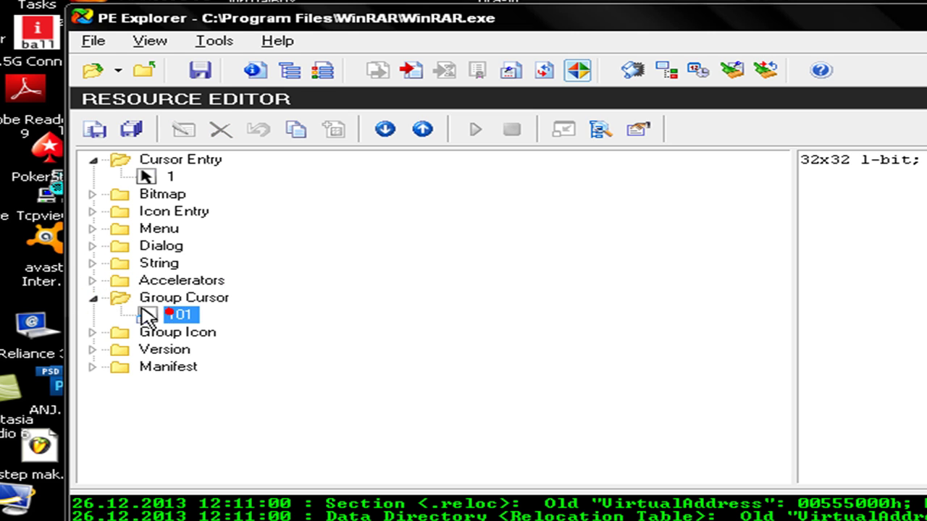
{"action": "left_click", "coordinate": [94, 297]}
{"action": "left_click", "coordinate": [92, 315]}
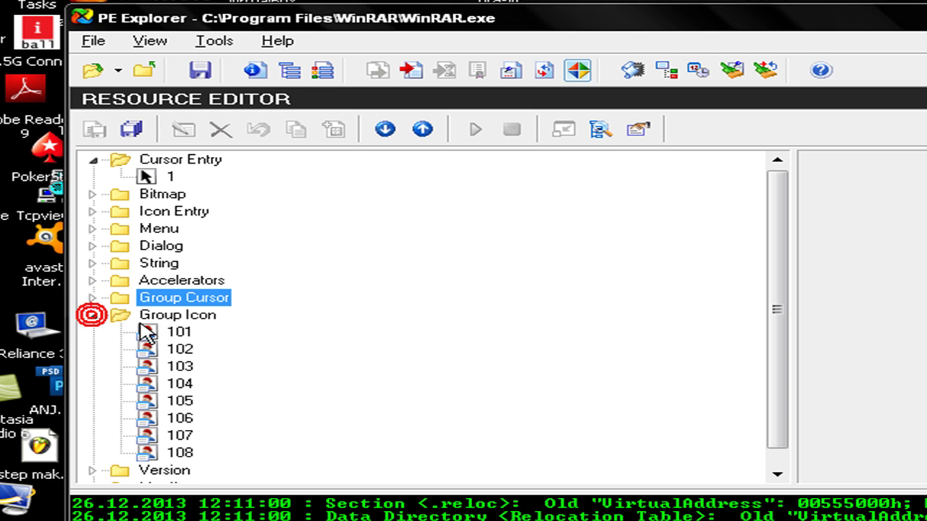
{"action": "left_click", "coordinate": [152, 330]}
{"action": "key", "text": "Down"}
{"action": "key", "text": "Down"}
{"action": "key", "text": "Down"}
{"action": "key", "text": "Down"}
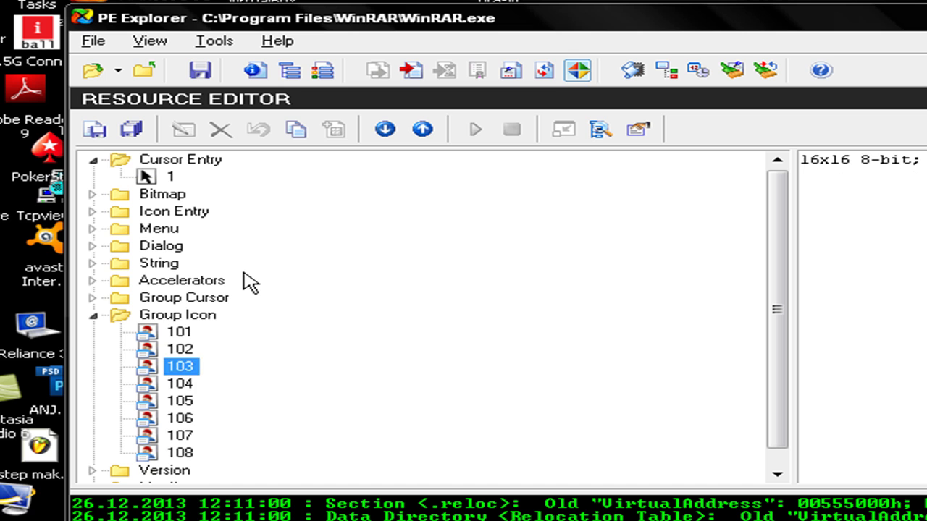
{"action": "left_click", "coordinate": [92, 315]}
Examine version resource 1, including its StringFileInfo entries, and select the ProductName value.
{"action": "key", "text": "Down"}
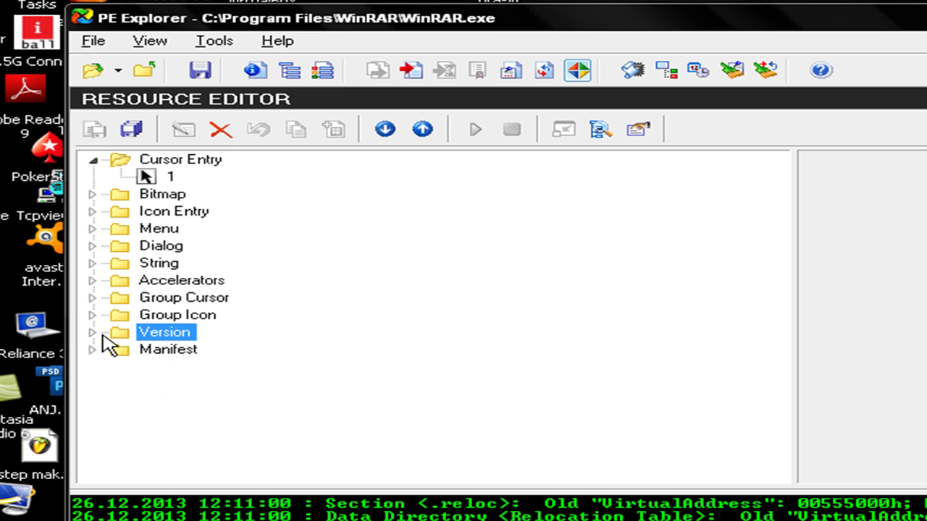
{"action": "left_click", "coordinate": [93, 332]}
{"action": "left_click", "coordinate": [155, 352]}
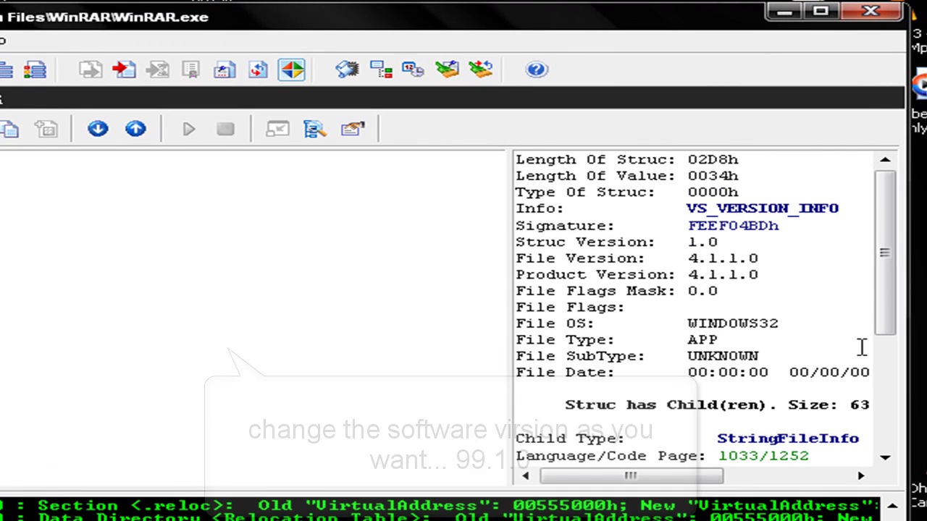
{"action": "left_click_drag", "start_coordinate": [890, 300], "coordinate": [885, 423]}
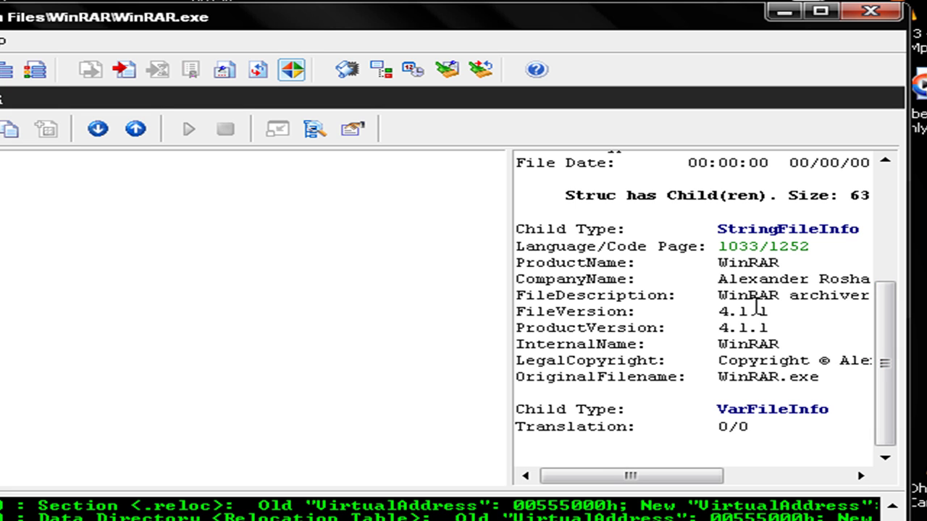
{"action": "left_click_drag", "start_coordinate": [718, 265], "coordinate": [777, 266]}
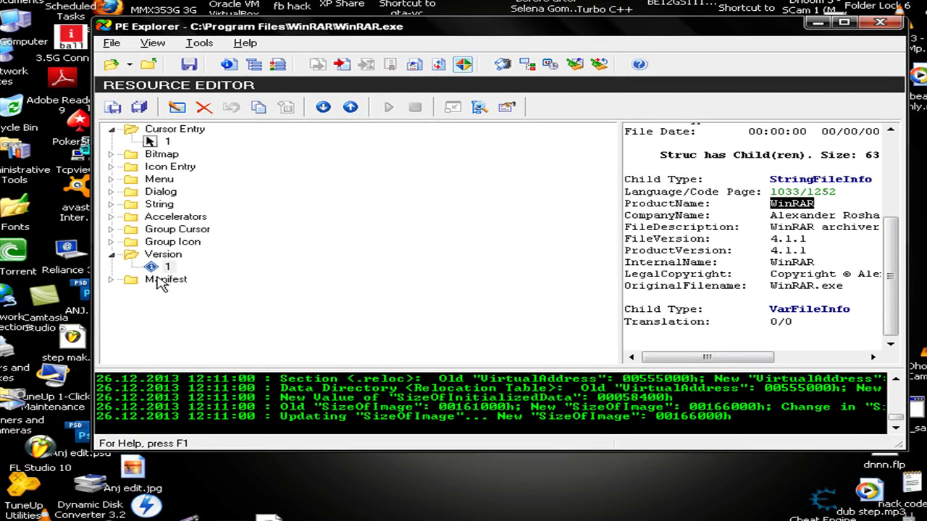
Open version resource 1 for editing and set its ProductName value to "World in ZIP".
{"action": "left_click", "coordinate": [162, 268]}
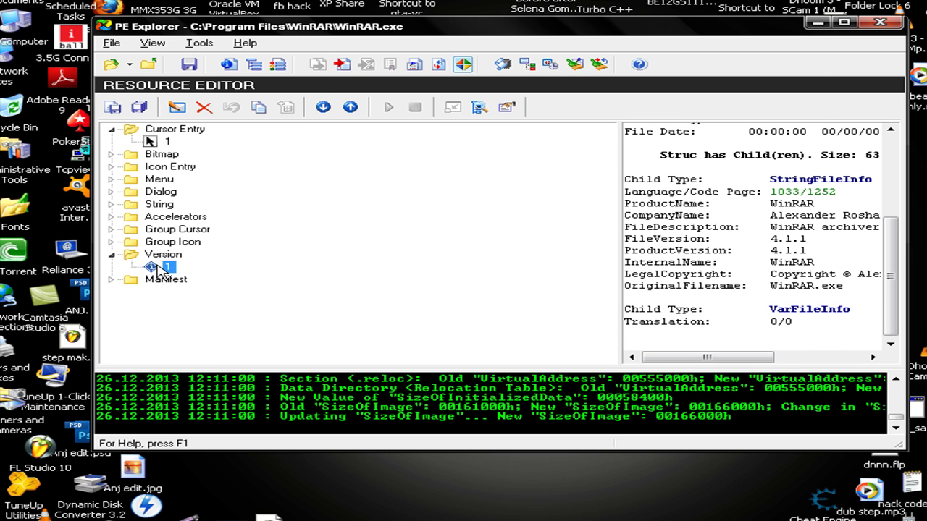
{"action": "double_click", "coordinate": [161, 267]}
{"action": "right_click", "coordinate": [158, 268]}
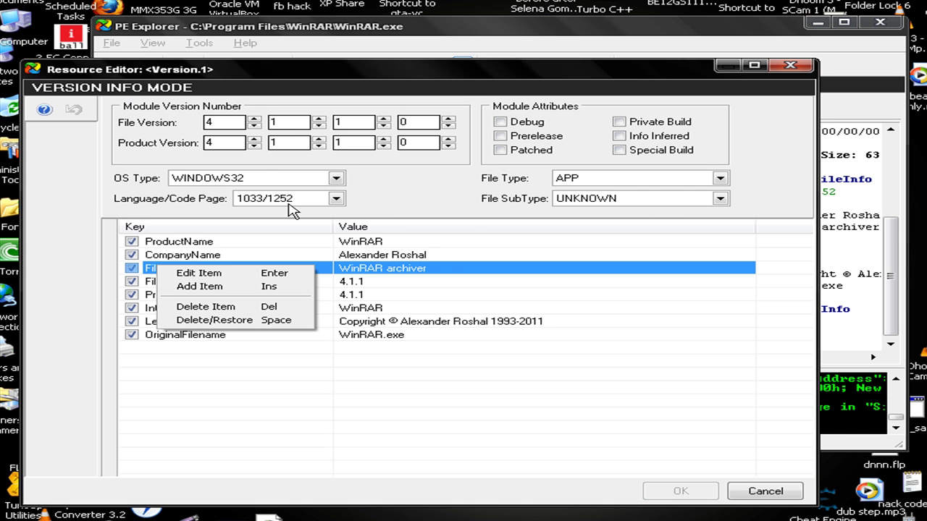
{"action": "left_click", "coordinate": [416, 243]}
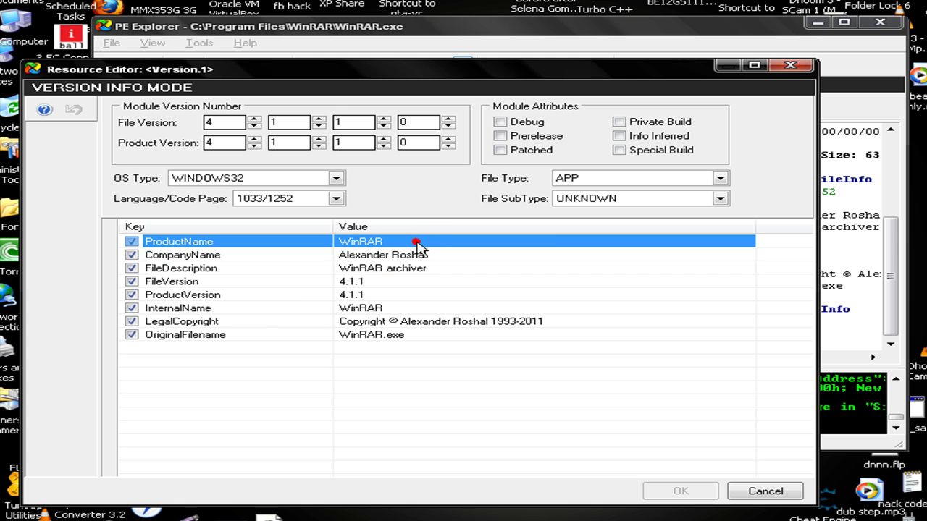
{"action": "right_click", "coordinate": [400, 243]}
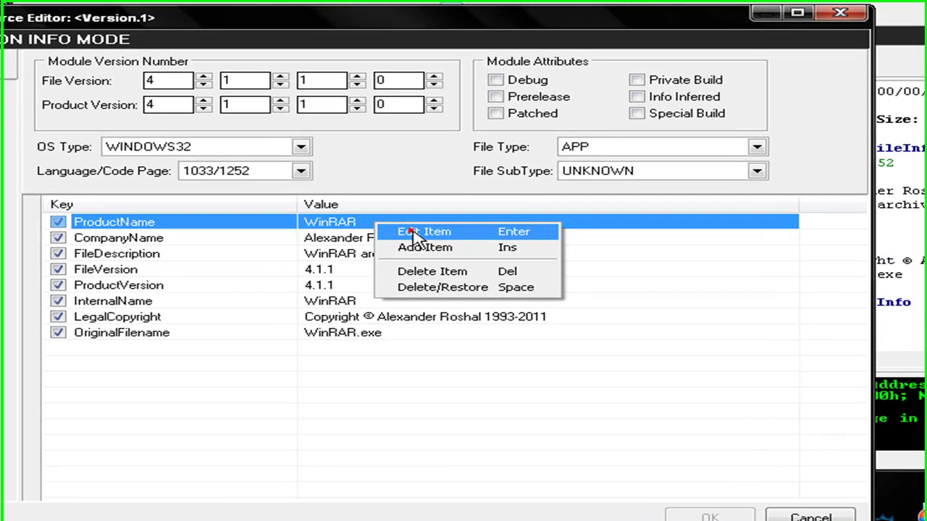
{"action": "left_click", "coordinate": [420, 247]}
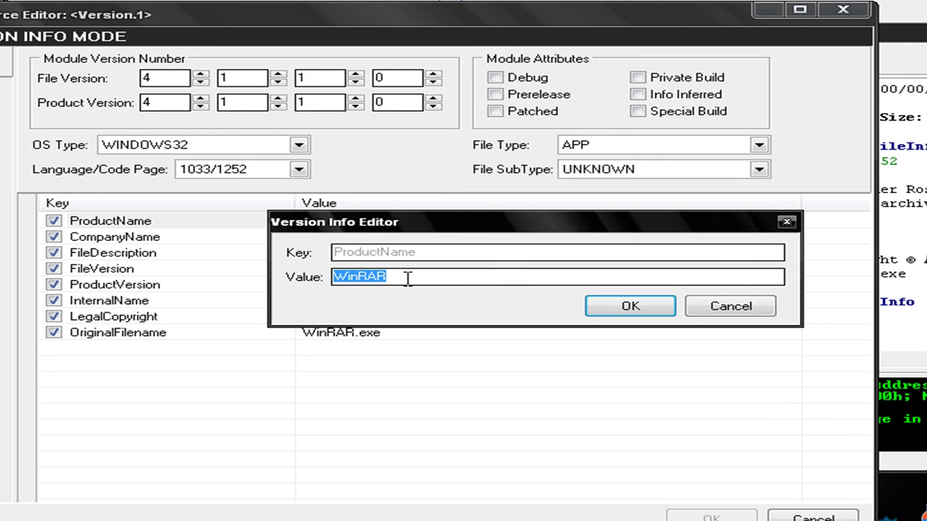
{"action": "type", "text": "World in"}
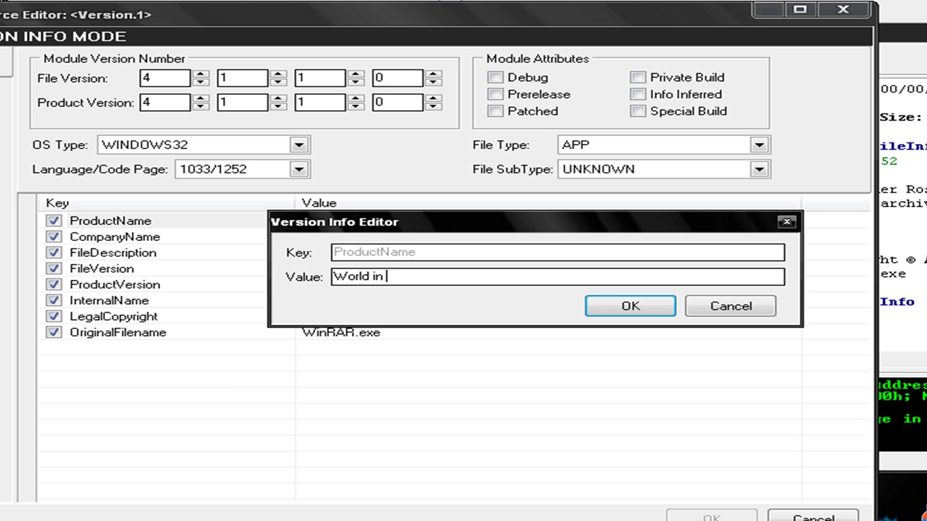
{"action": "type", "text": " ZIP"}
{"action": "key", "text": "Return"}
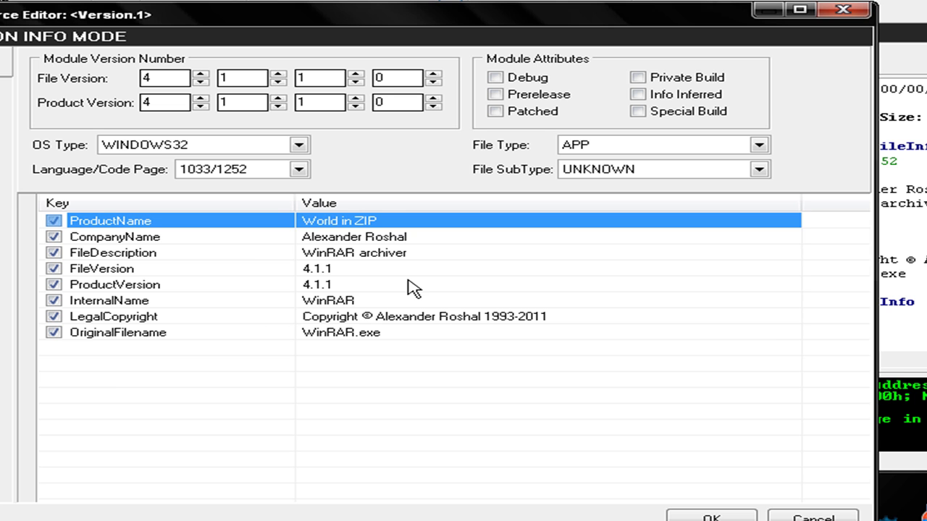
Set the CompanyName value of the version info to "Champ AKs".
{"action": "double_click", "coordinate": [398, 237]}
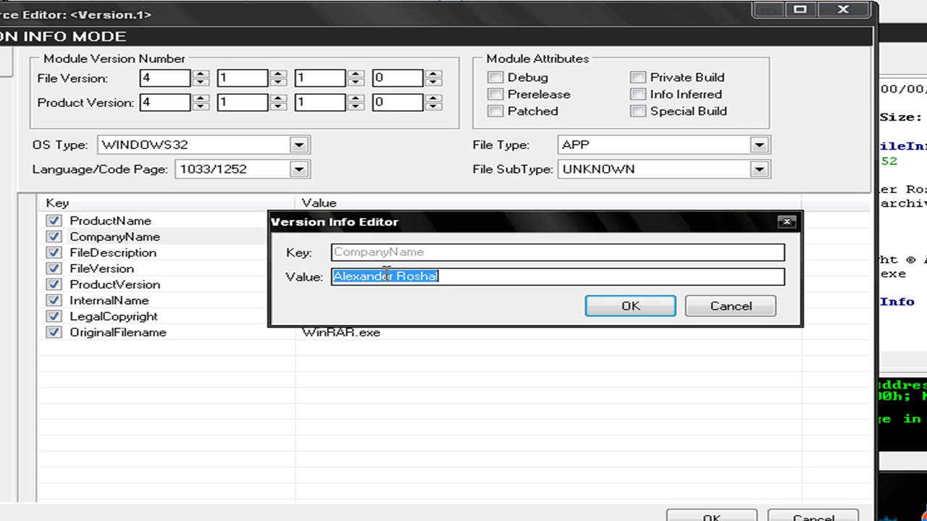
{"action": "type", "text": "A"}
{"action": "key", "text": "BackSpace"}
{"action": "type", "text": "Champ AKs"}
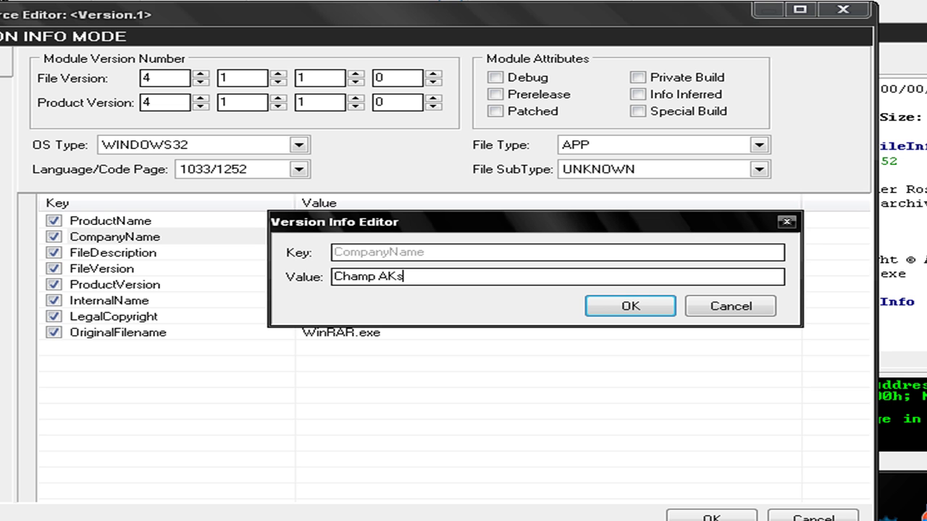
{"action": "key", "text": "Return"}
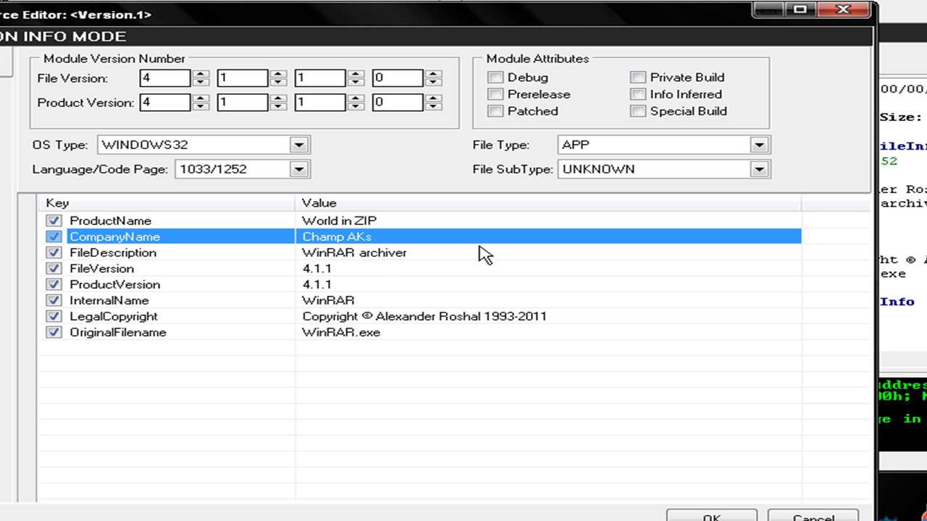
Set the version info's FileDescription to "WIZ" and its FileVersion to 99.1.0.
{"action": "double_click", "coordinate": [433, 255]}
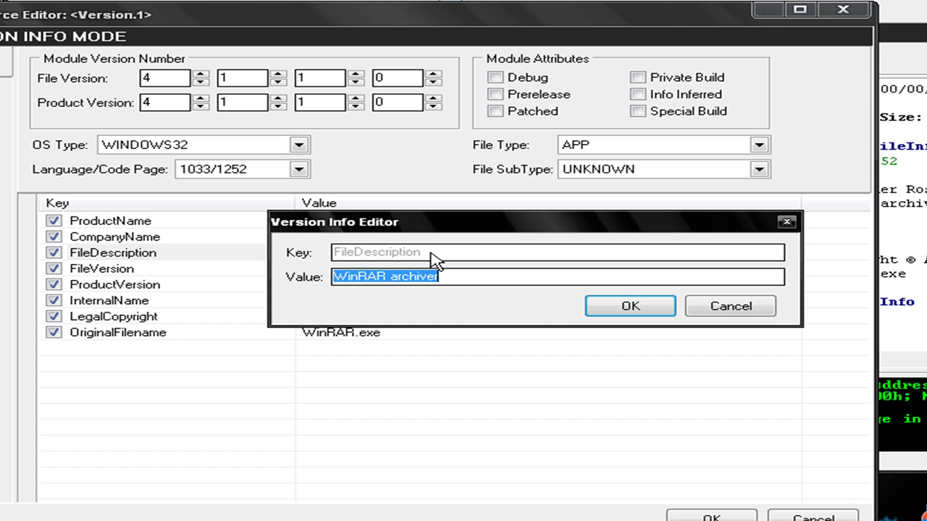
{"action": "type", "text": "WIZ"}
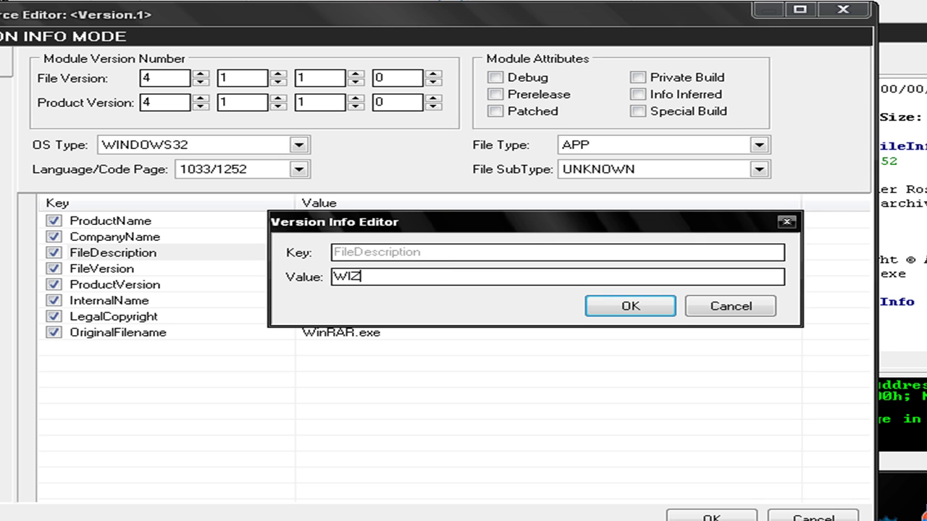
{"action": "key", "text": "Return"}
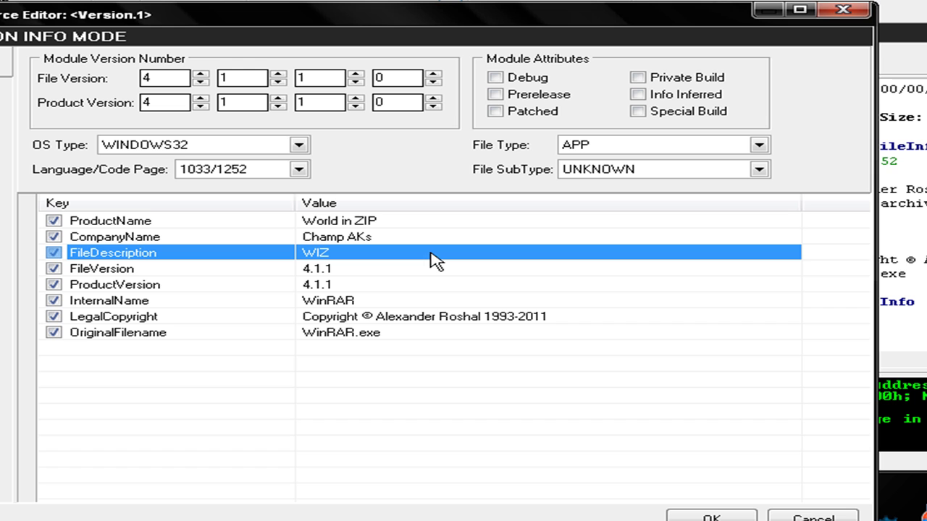
{"action": "left_click", "coordinate": [321, 269]}
{"action": "double_click", "coordinate": [321, 271]}
{"action": "type", "text": "99.1."}
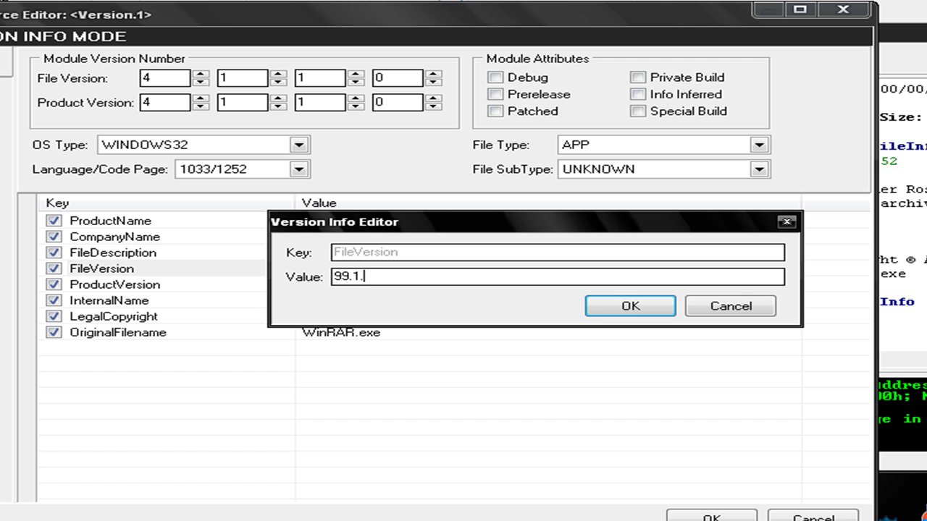
{"action": "type", "text": "0"}
{"action": "key", "text": "Return"}
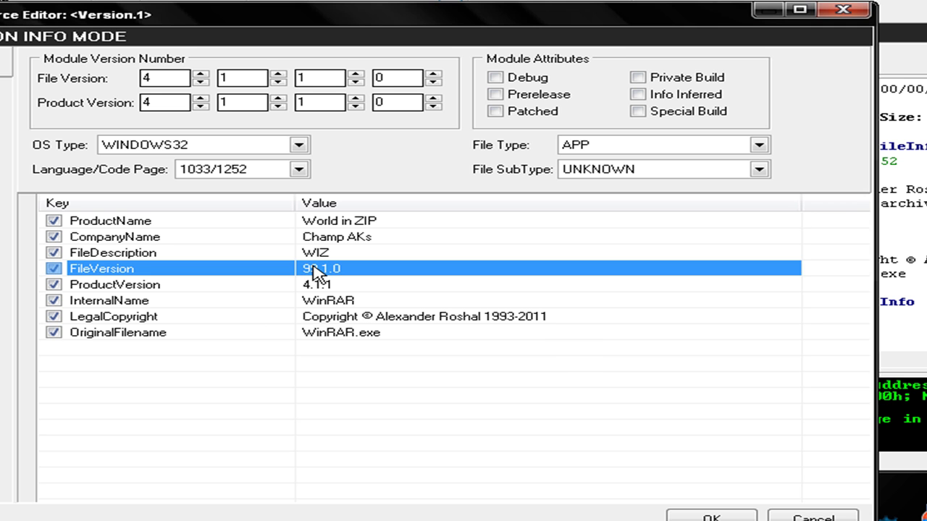
Set the version info's ProductVersion to 99.1.0 and its InternalName to "WorldInZIP".
{"action": "double_click", "coordinate": [323, 284]}
{"action": "type", "text": "9"}
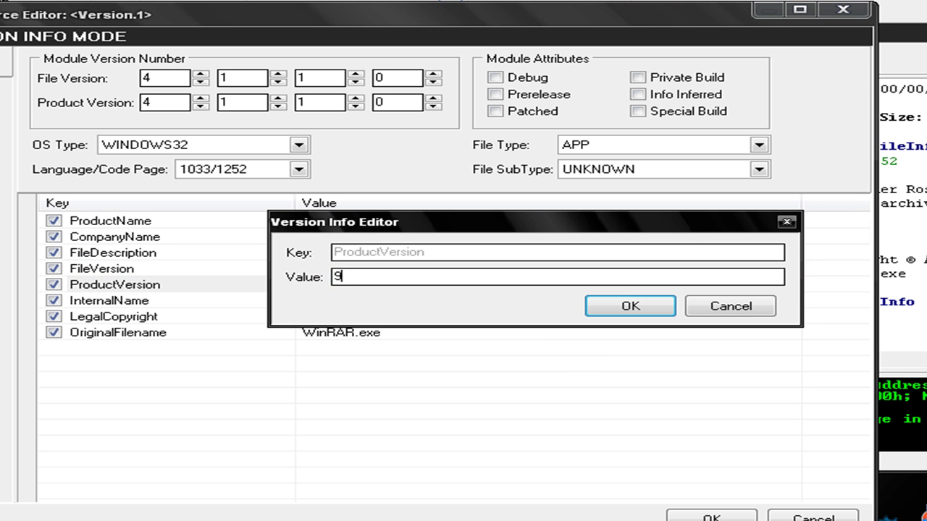
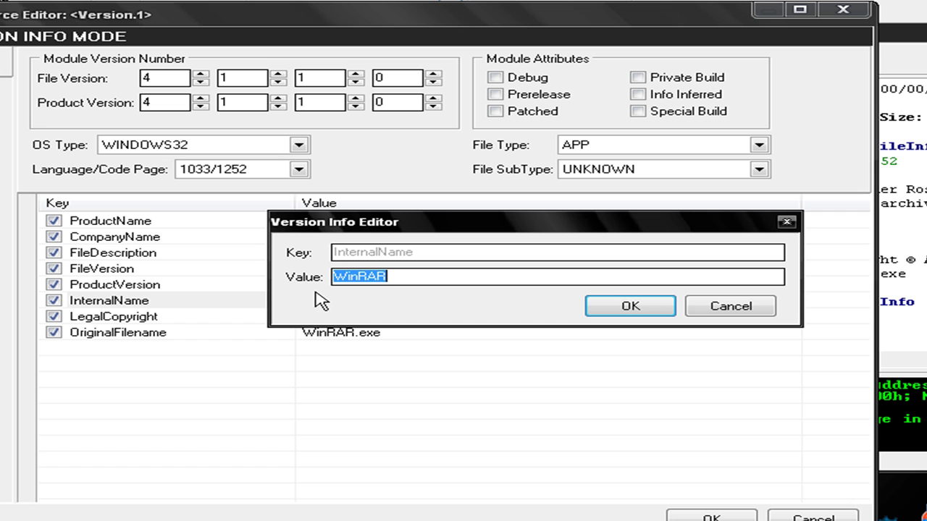
{"action": "type", "text": "WorldInZIP"}
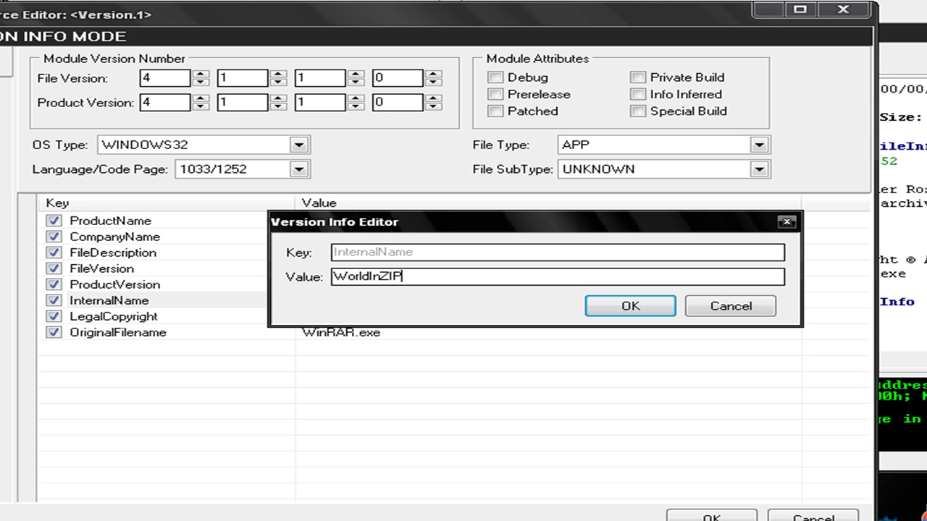
{"action": "key", "text": "Return"}
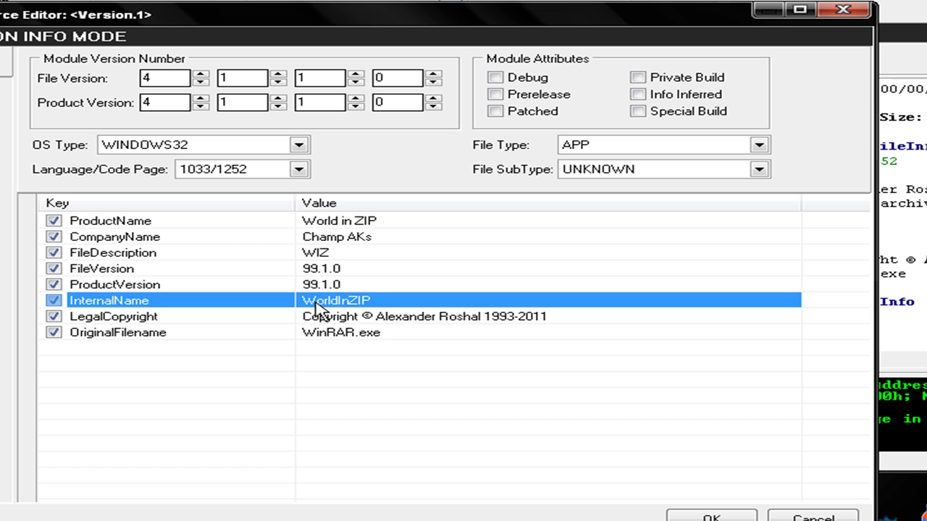
Change the LegalCopyright value of the version info to "Copyright © The Matrix 2014".
{"action": "double_click", "coordinate": [318, 318]}
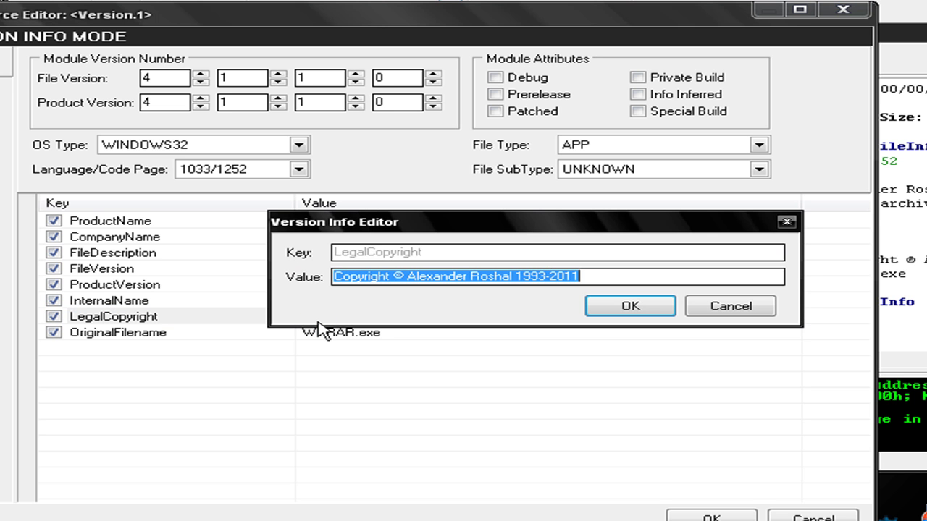
{"action": "key", "text": "End"}
{"action": "key", "text": "BackSpace"}
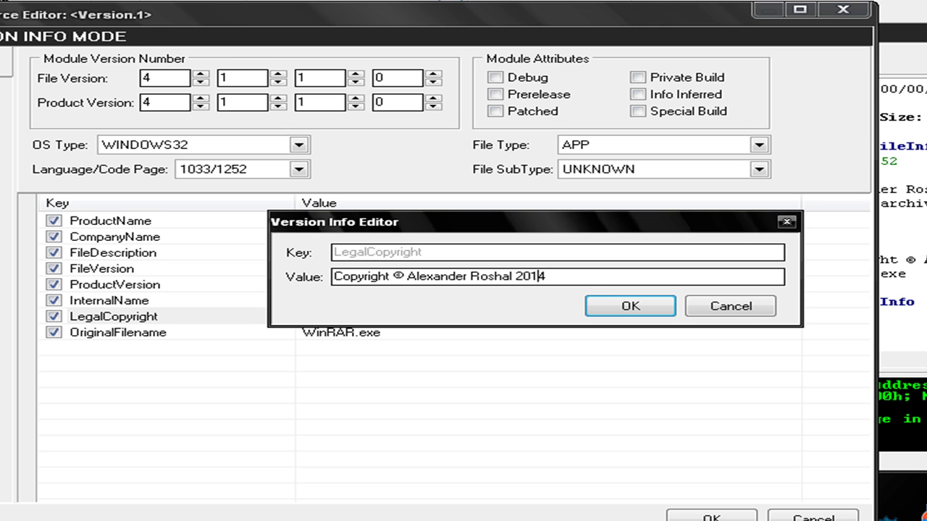
{"action": "key", "text": "BackSpace"}
{"action": "key", "text": "BackSpace"}
{"action": "key", "text": "BackSpace"}
{"action": "key", "text": "BackSpace"}
{"action": "key", "text": "BackSpace"}
{"action": "key", "text": "BackSpace"}
{"action": "key", "text": "BackSpace"}
{"action": "key", "text": "BackSpace"}
{"action": "key", "text": "BackSpace"}
{"action": "key", "text": "BackSpace"}
{"action": "key", "text": "BackSpace"}
{"action": "key", "text": "BackSpace"}
{"action": "key", "text": "BackSpace"}
{"action": "key", "text": "BackSpace"}
{"action": "key", "text": "BackSpace"}
{"action": "key", "text": "BackSpace"}
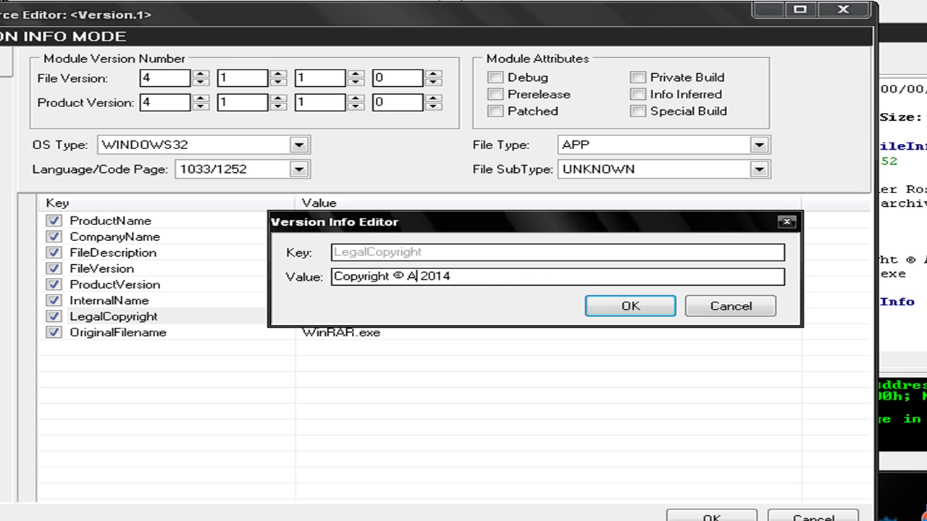
{"action": "type", "text": "A"}
{"action": "key", "text": "BackSpace"}
{"action": "type", "text": "The Matri"}
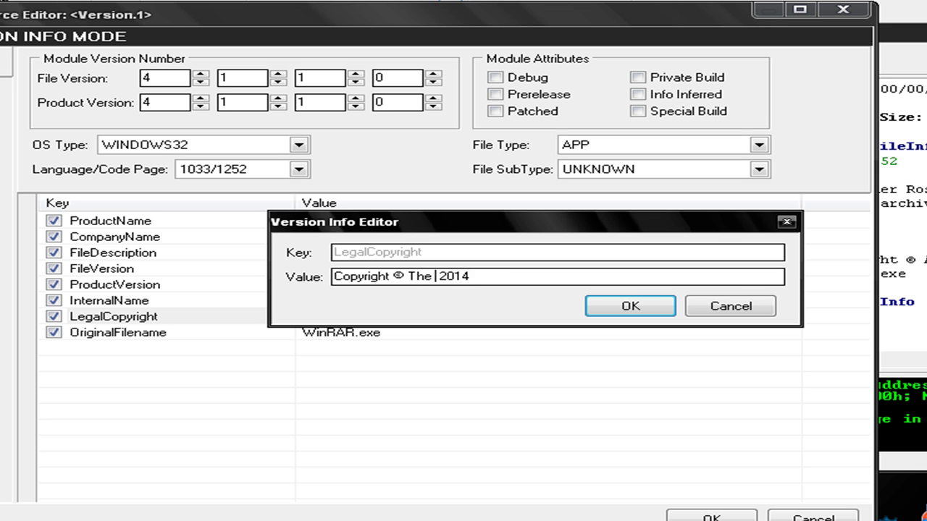
{"action": "type", "text": "x"}
{"action": "key", "text": "Return"}
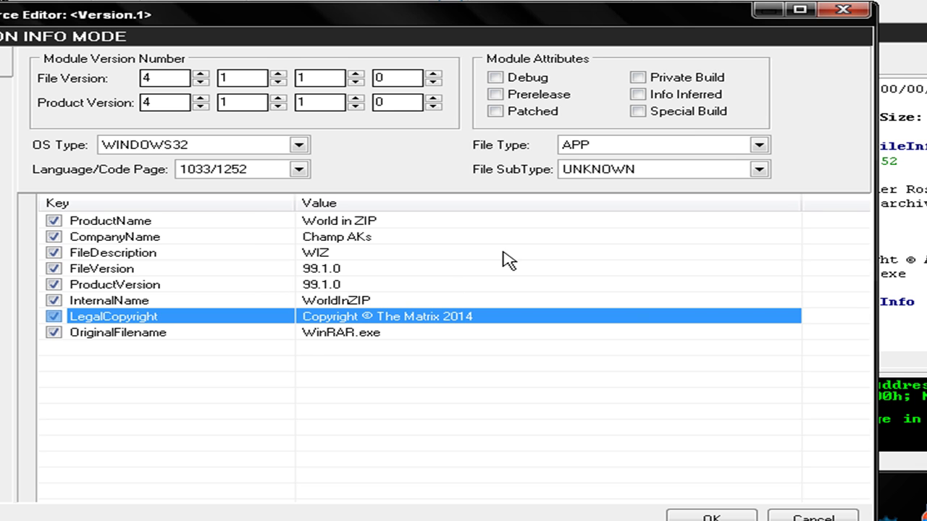
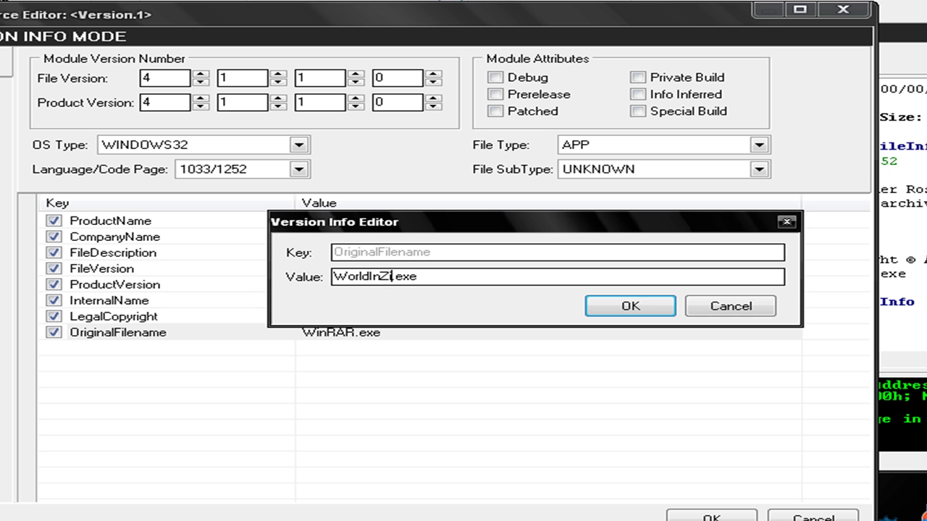
Set OriginalFilename to "WorldInZip.exe" and apply the changed version info values.
{"action": "type", "text": "p"}
{"action": "key", "text": "Return"}
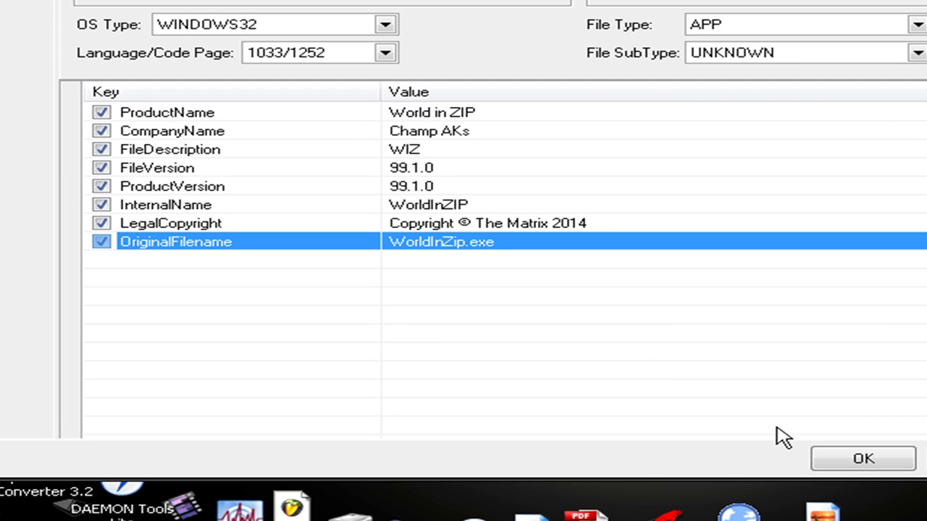
{"action": "left_click", "coordinate": [838, 459]}
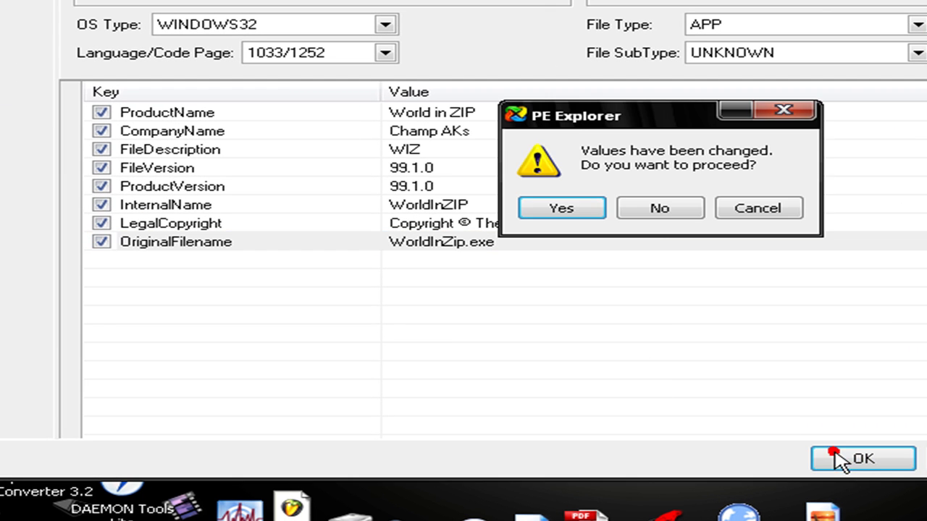
{"action": "left_click", "coordinate": [561, 208]}
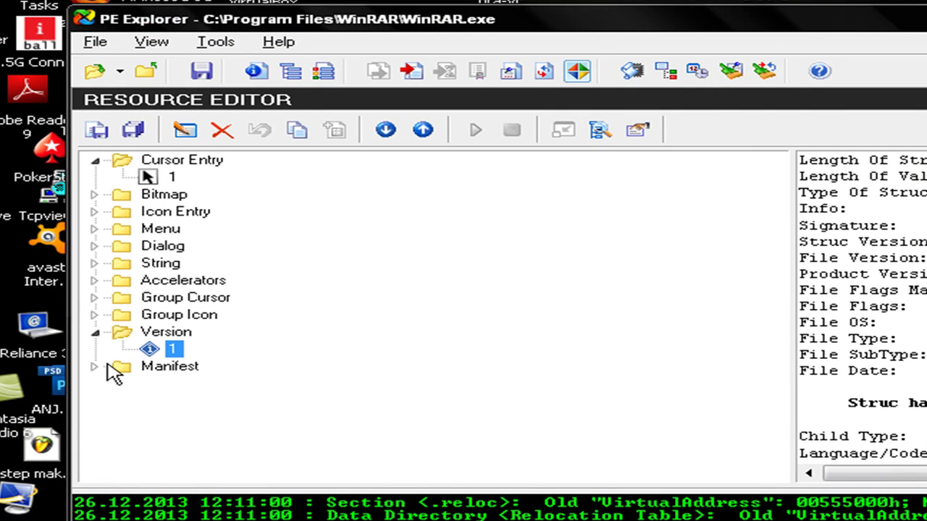
Examine manifest resource 1 and collapse the expanded resource groups.
{"action": "left_click", "coordinate": [94, 355]}
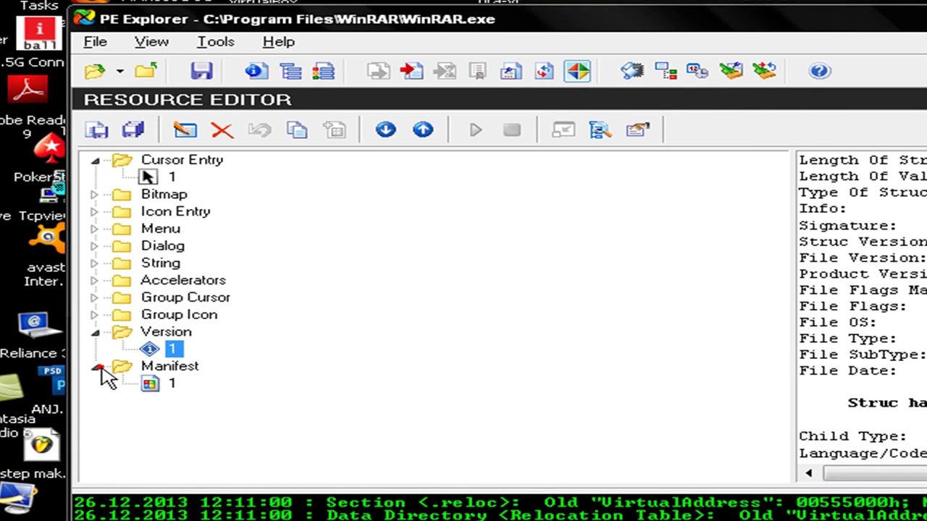
{"action": "left_click", "coordinate": [160, 368]}
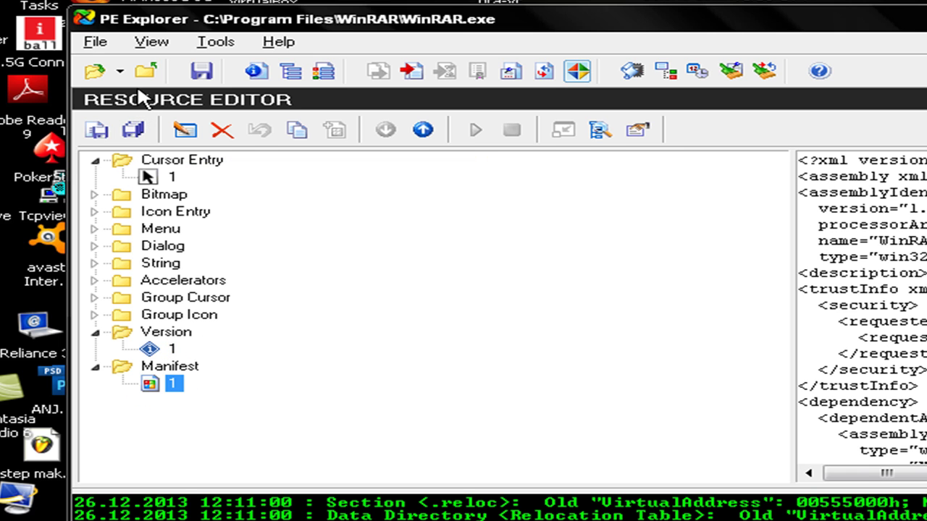
{"action": "left_click", "coordinate": [96, 160]}
{"action": "left_click", "coordinate": [95, 315]}
{"action": "left_click", "coordinate": [94, 331]}
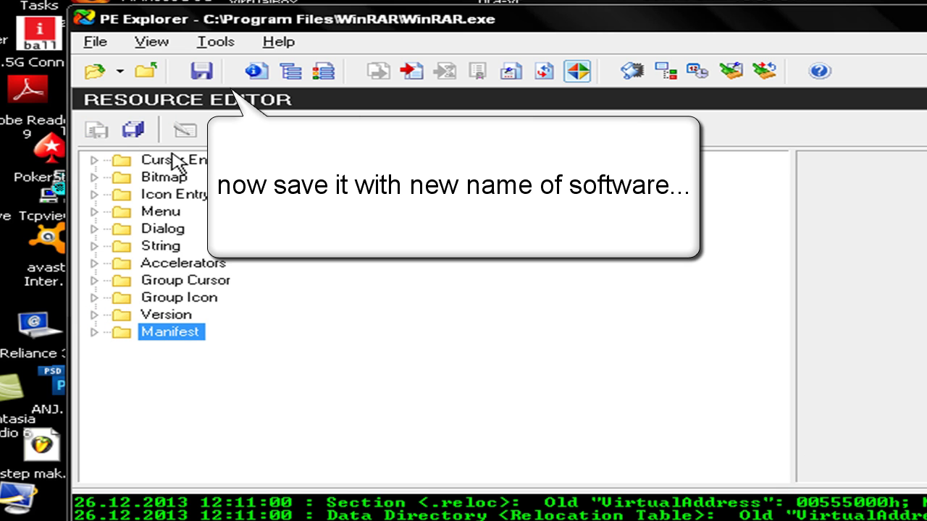
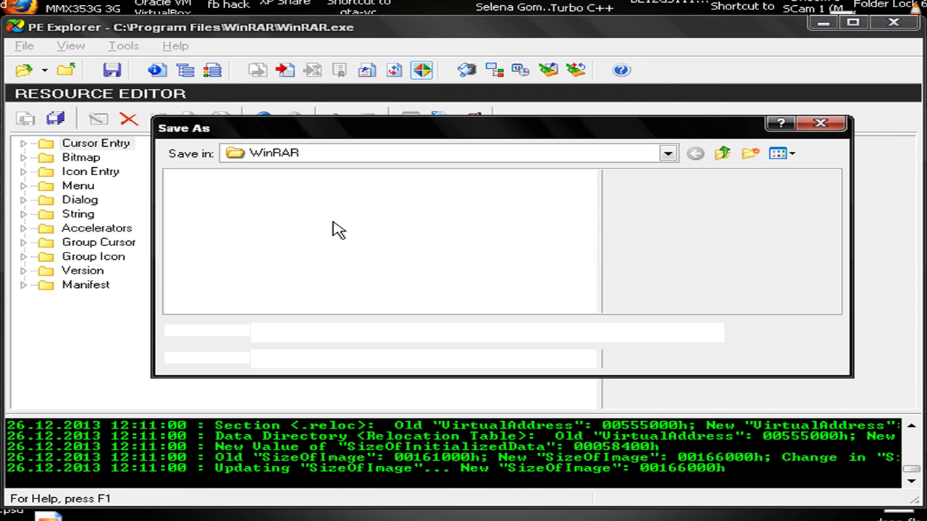
Save the modified executable in the WinRAR folder as WorldInZIP.exe and close PE Explorer.
{"action": "left_click", "coordinate": [365, 329]}
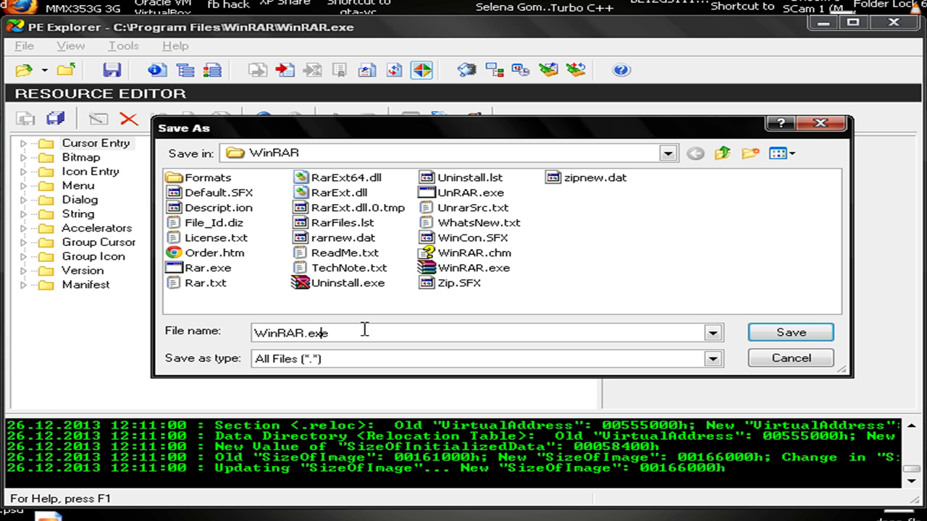
{"action": "key", "text": "shift+Left"}
{"action": "key", "text": "shift+Left"}
{"action": "key", "text": "shift+Left"}
{"action": "key", "text": "shift+Left"}
{"action": "key", "text": "shift+Left"}
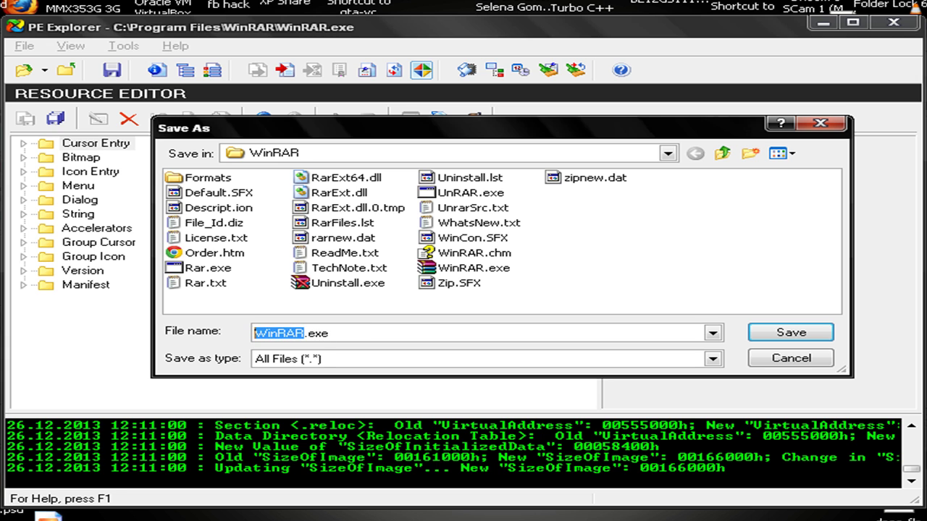
{"action": "type", "text": "World"}
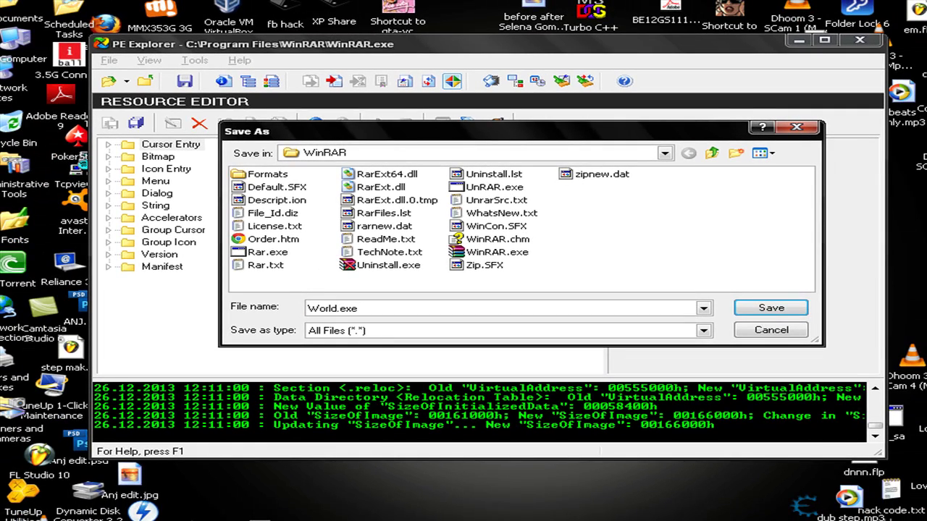
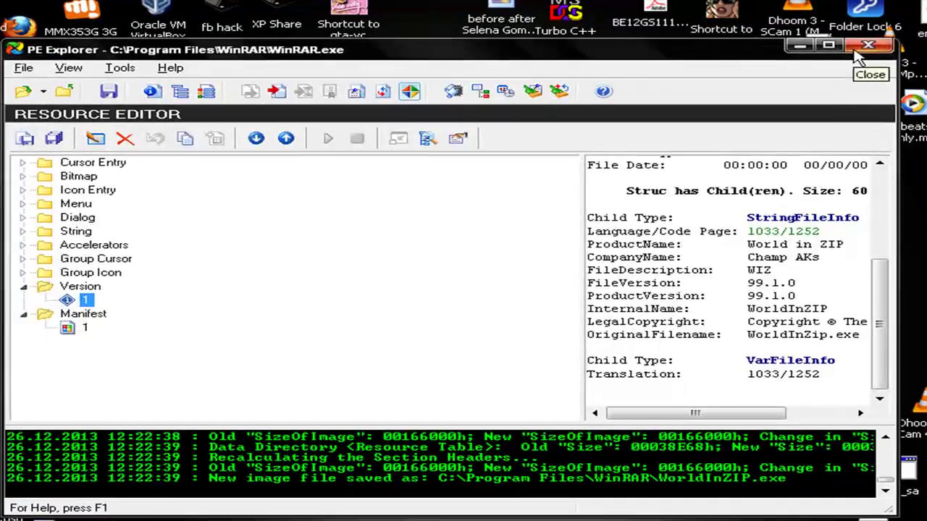
{"action": "left_click", "coordinate": [828, 30]}
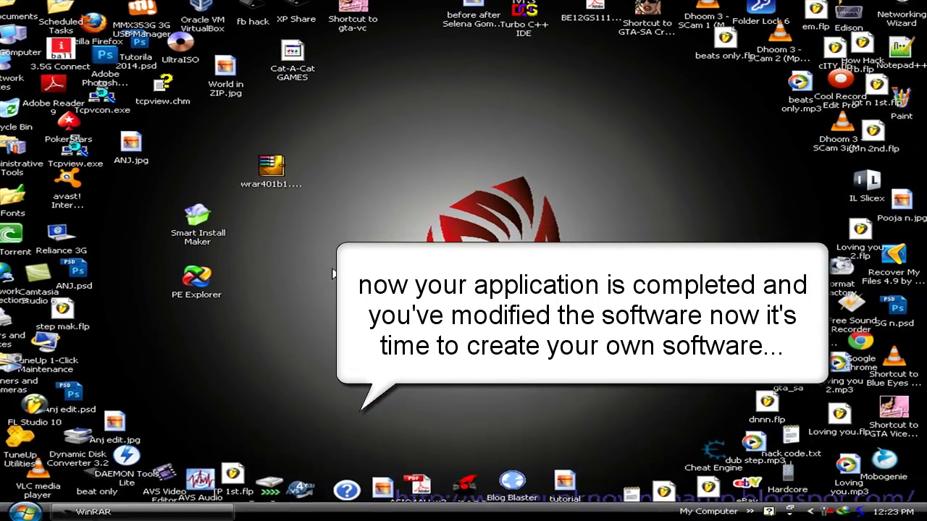
Switch to the WinRAR program folder and rename WorldInZIP.exe as WorldInZip.exe.
{"action": "left_click", "coordinate": [209, 514]}
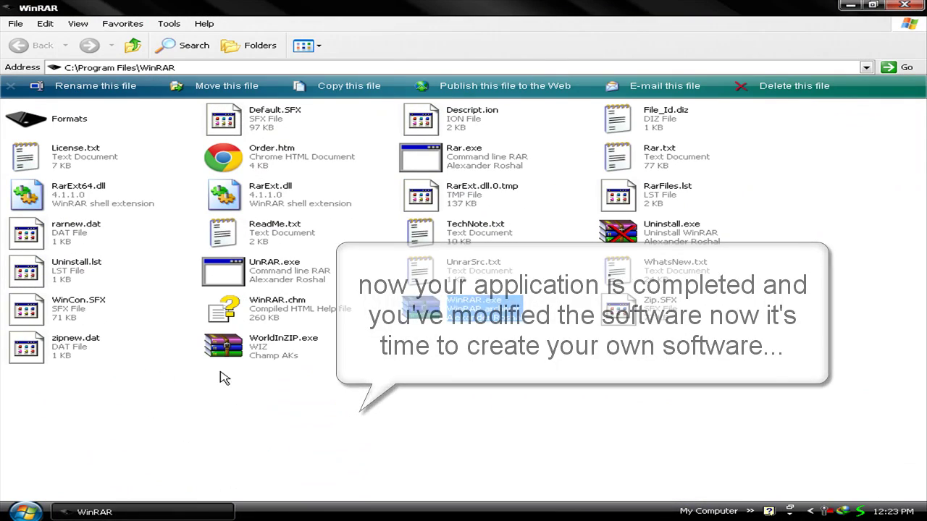
{"action": "left_click", "coordinate": [265, 354]}
{"action": "right_click", "coordinate": [262, 349]}
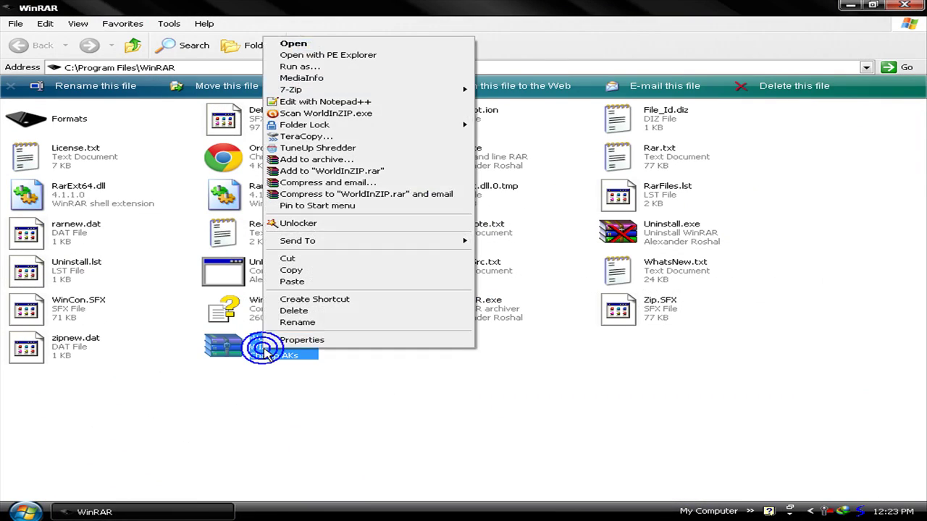
{"action": "left_click", "coordinate": [369, 347]}
{"action": "key", "text": "End"}
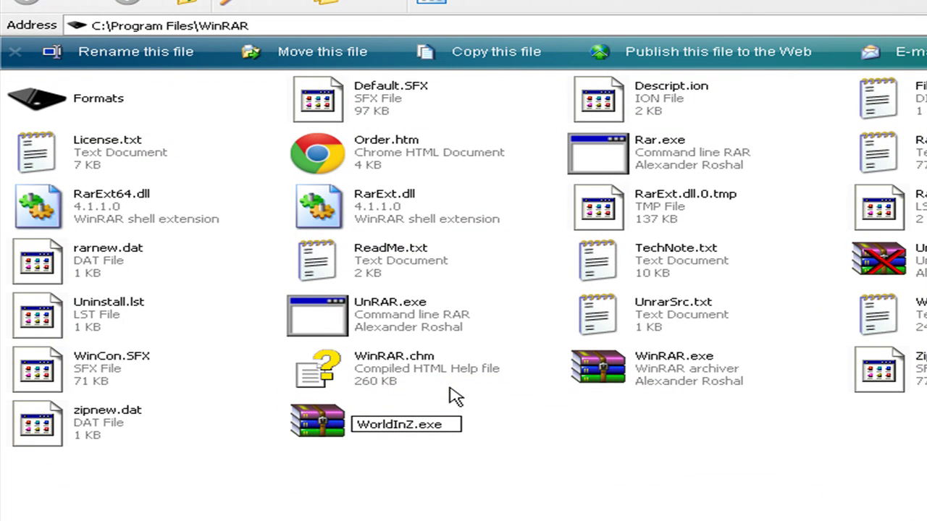
{"action": "type", "text": "p"}
{"action": "key", "text": "Return"}
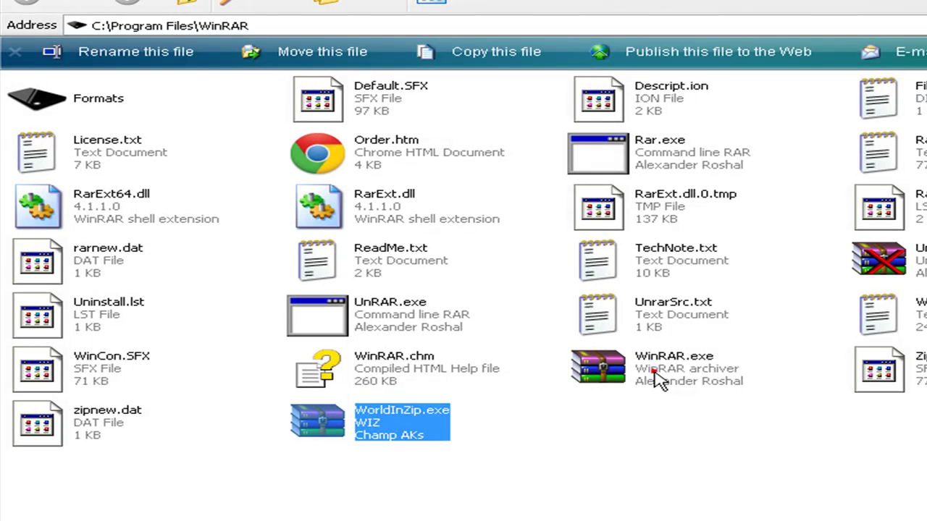
Delete the original WinRAR.exe from the WinRAR program folder.
{"action": "left_click", "coordinate": [655, 379]}
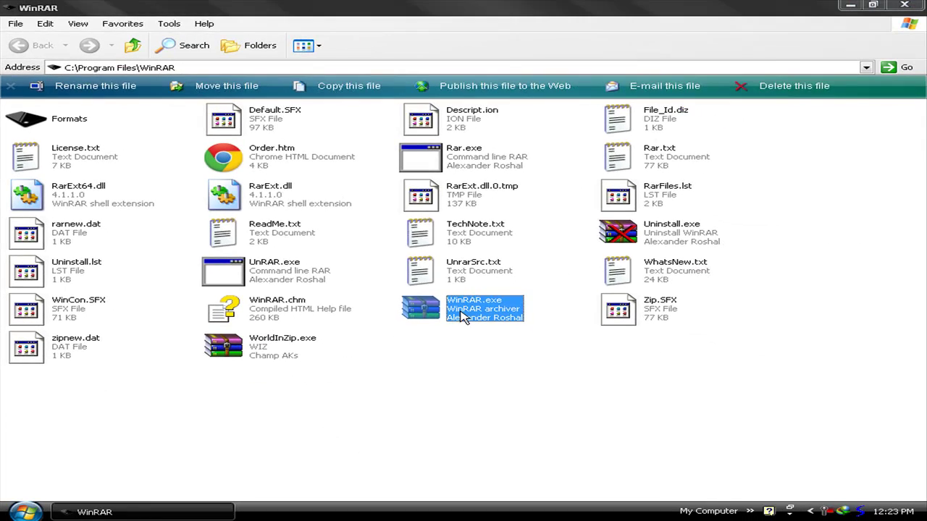
{"action": "key", "text": "Delete"}
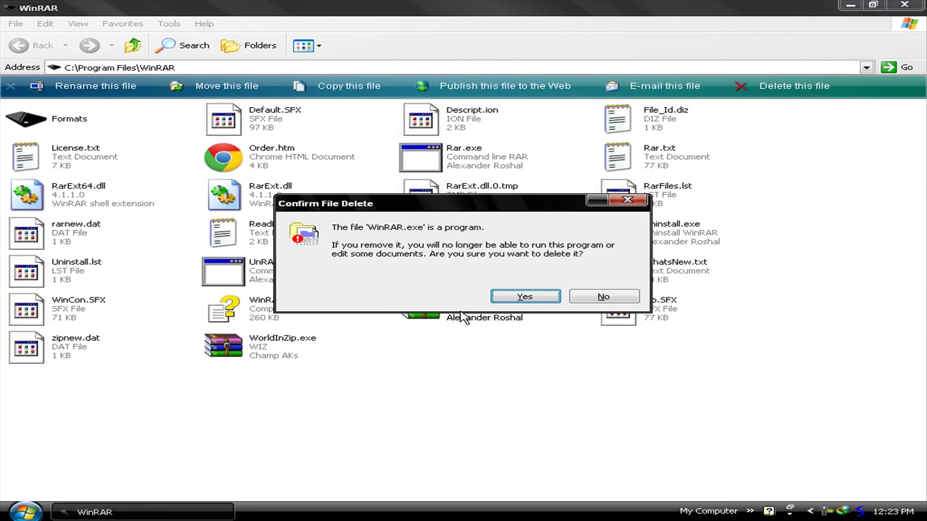
{"action": "key", "text": "Return"}
Launch the modified WorldInZip.exe from the WinRAR program folder.
{"action": "left_click", "coordinate": [85, 351]}
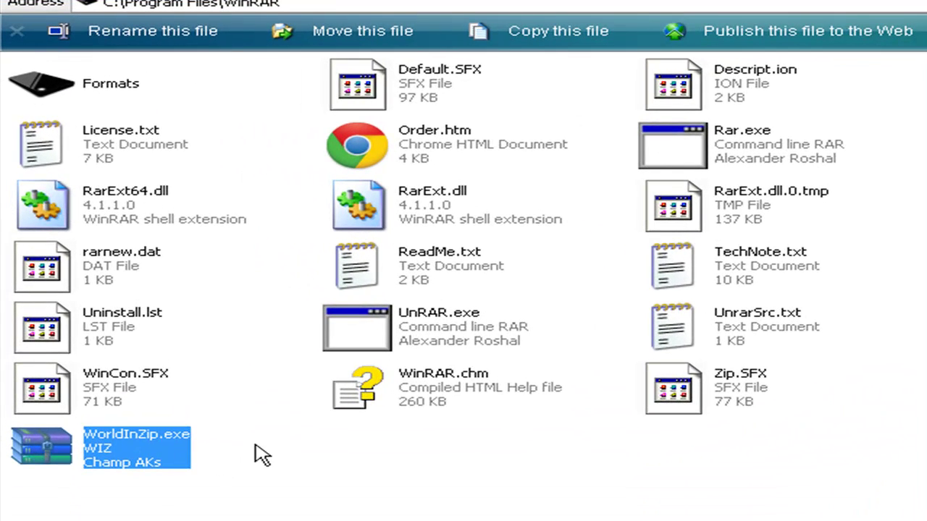
{"action": "left_click", "coordinate": [330, 444]}
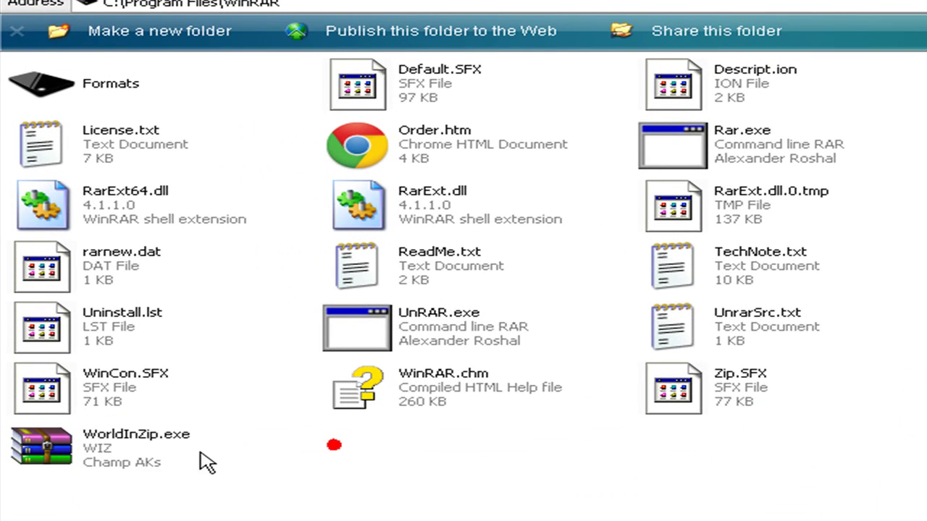
{"action": "double_click", "coordinate": [159, 456]}
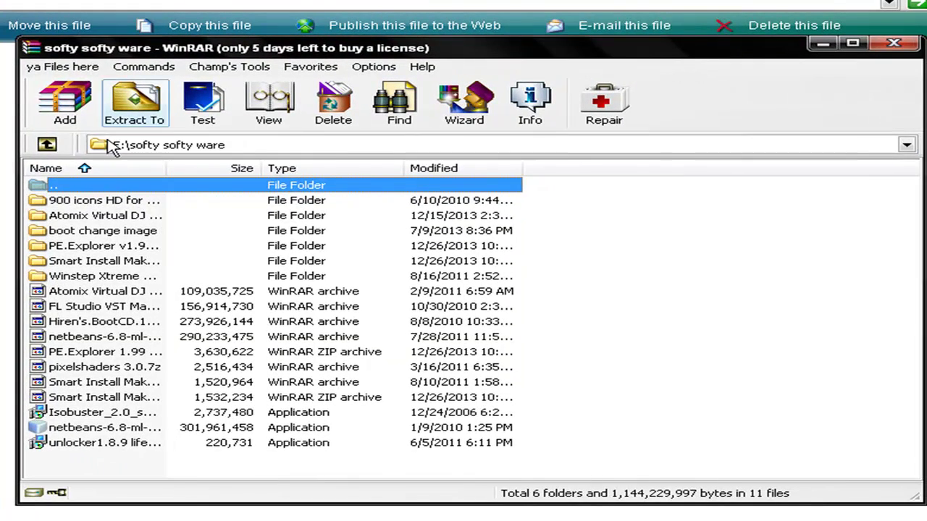
Check the customized "ya Files here", Favorites and "Champ's Tools" commands, trying "just open any rar file" and dismissing its dialog.
{"action": "left_click", "coordinate": [76, 68]}
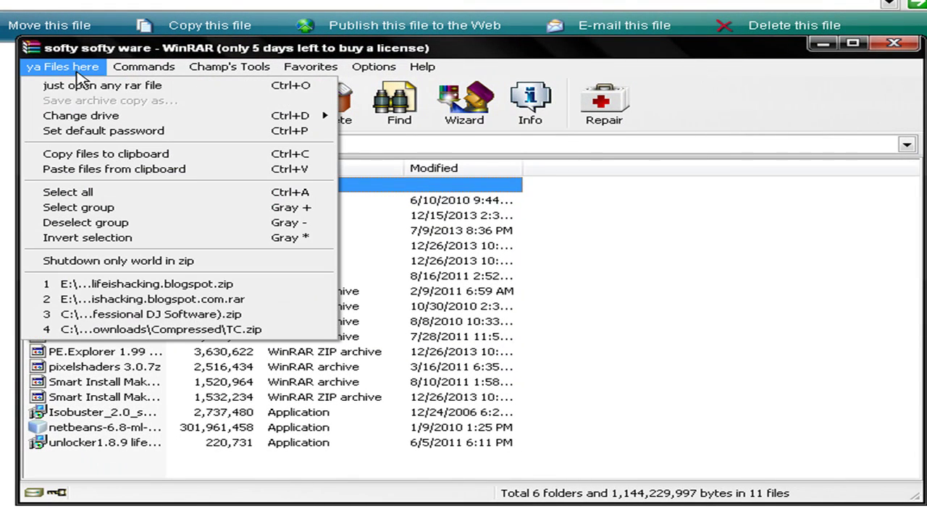
{"action": "left_click", "coordinate": [82, 85]}
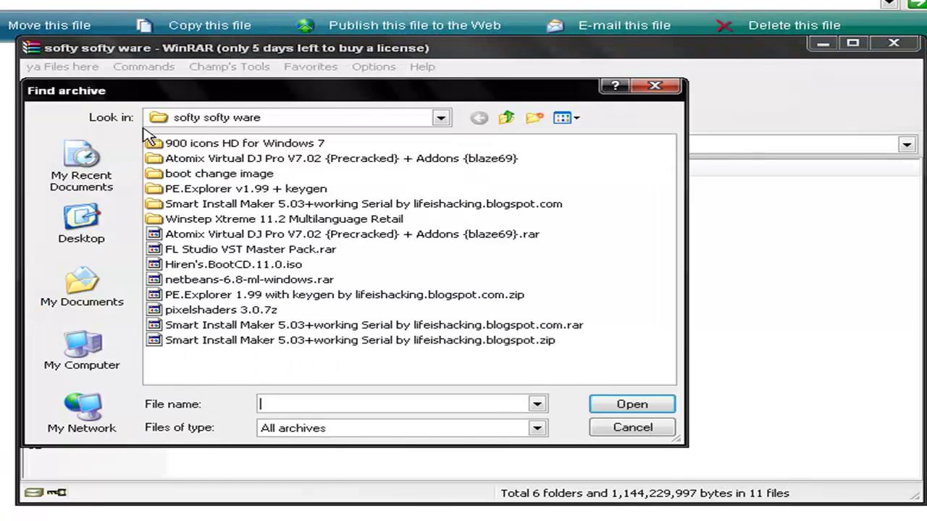
{"action": "left_click", "coordinate": [650, 91]}
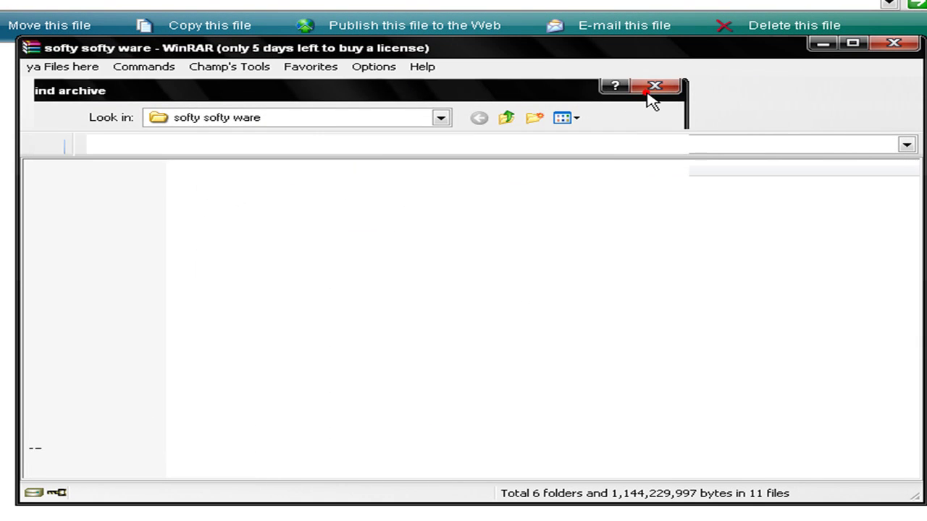
{"action": "left_click", "coordinate": [340, 67]}
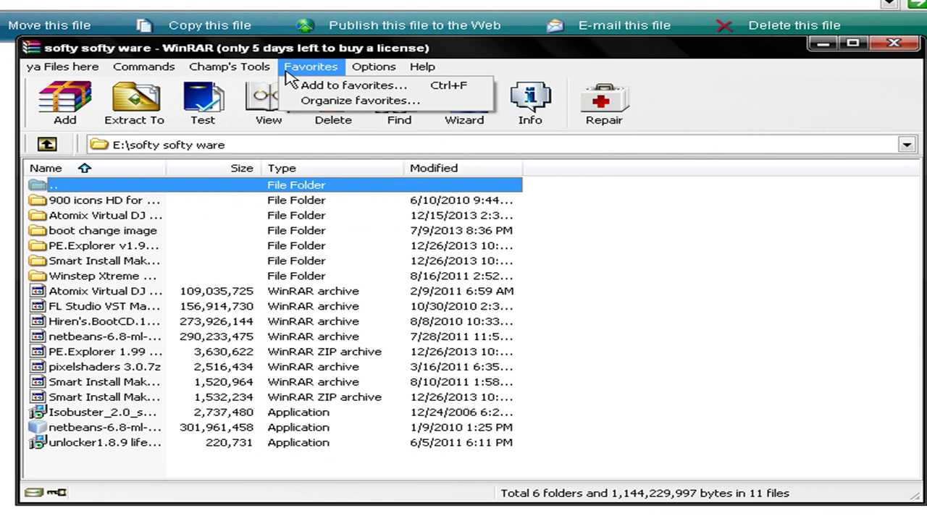
{"action": "mouse_move", "coordinate": [263, 72]}
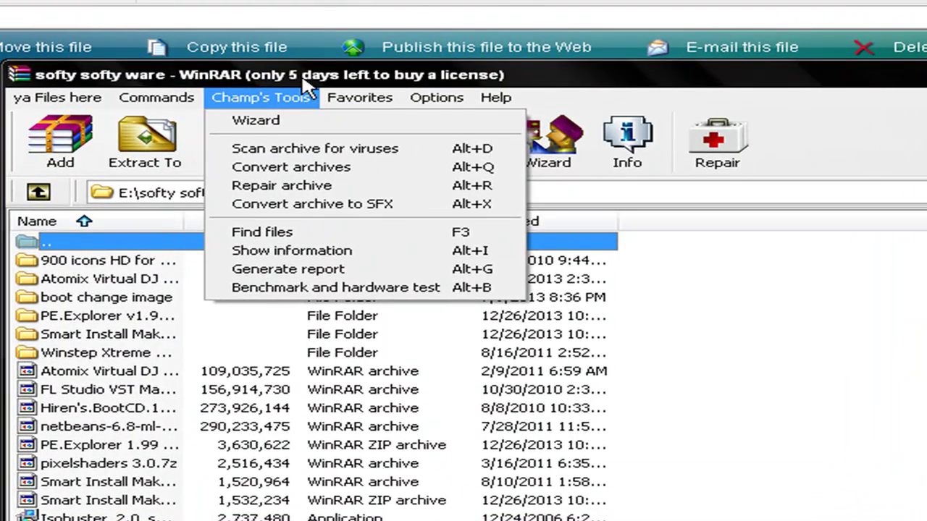
{"action": "left_click", "coordinate": [265, 52]}
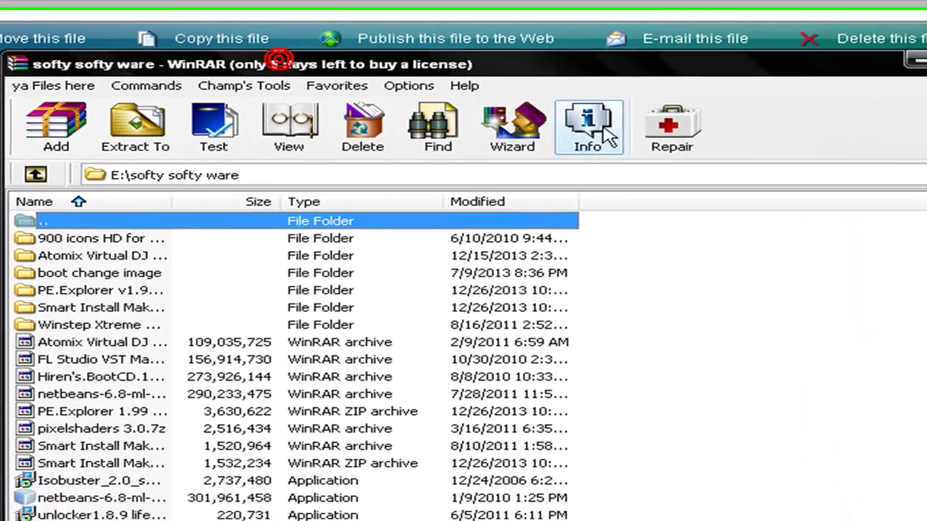
Examine the program's About dialog with the World in ZIP logo and customized texts, closing the browser page that opens, and dismiss it.
{"action": "left_click", "coordinate": [496, 97]}
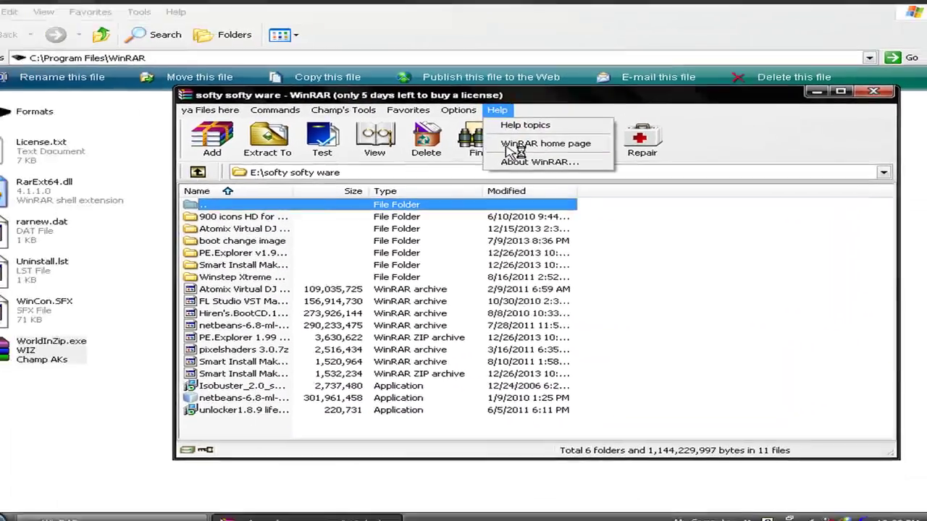
{"action": "left_click", "coordinate": [539, 162]}
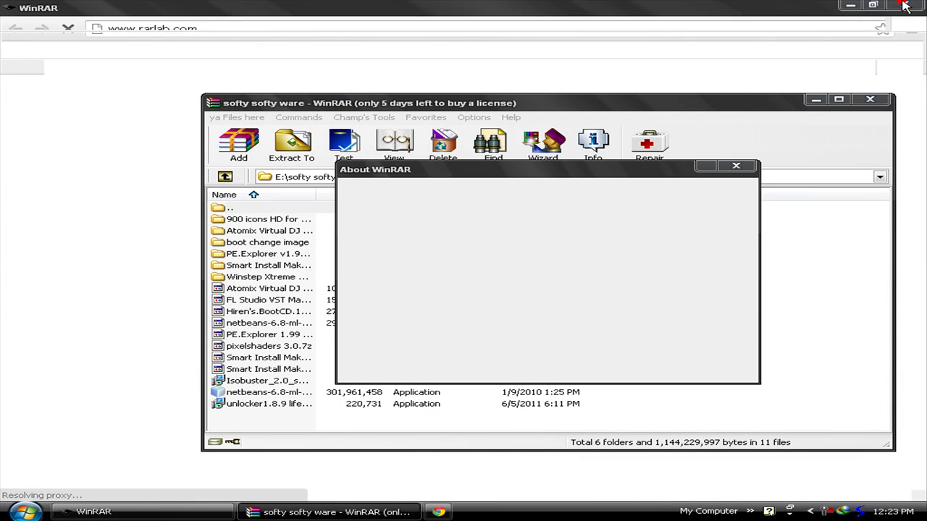
{"action": "left_click", "coordinate": [903, 6]}
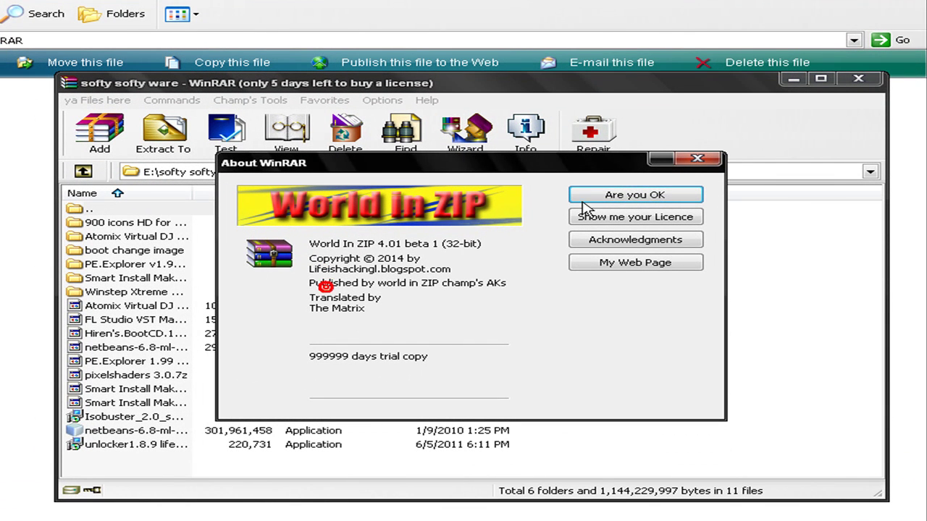
{"action": "left_click", "coordinate": [637, 195]}
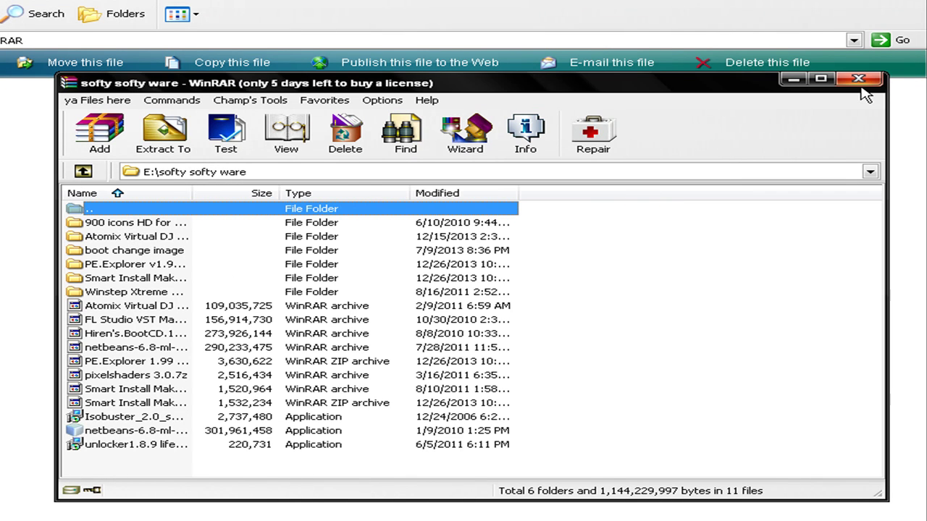